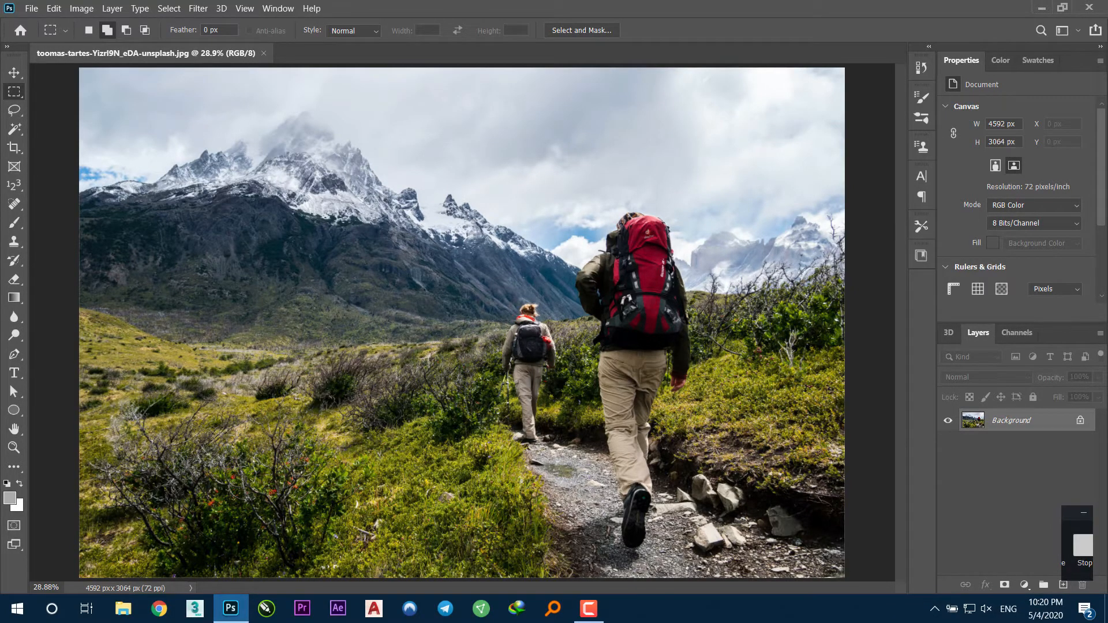
# Unlock the background layer and select the hiker with the red backpack using the Object Selection tool.
pyautogui.click(1081, 422)
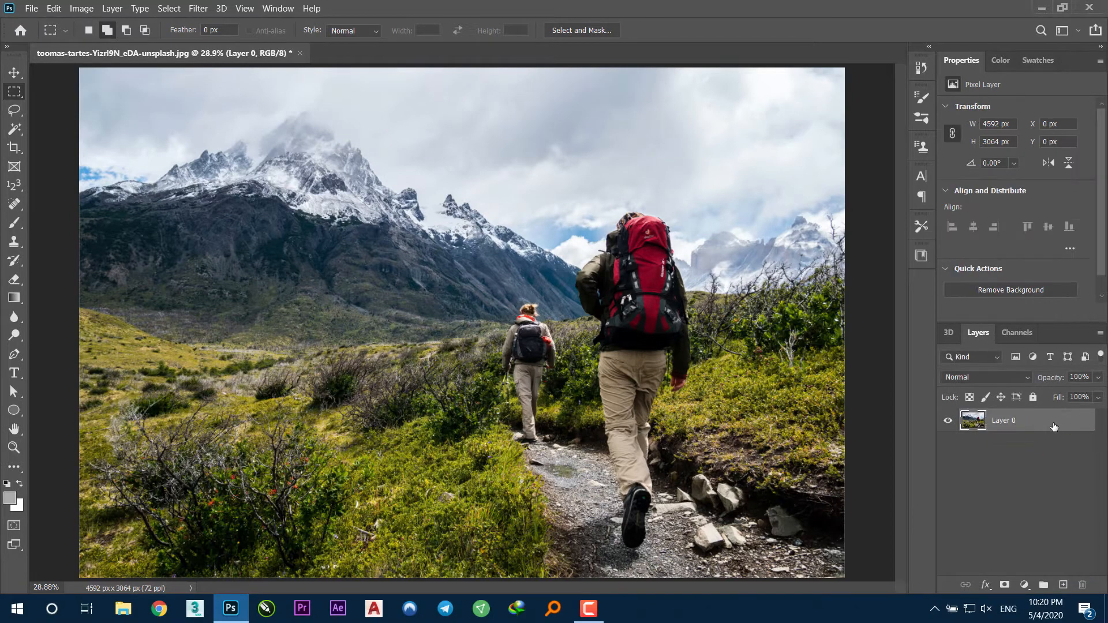
pyautogui.click(14, 131)
pyautogui.rightClick(14, 131)
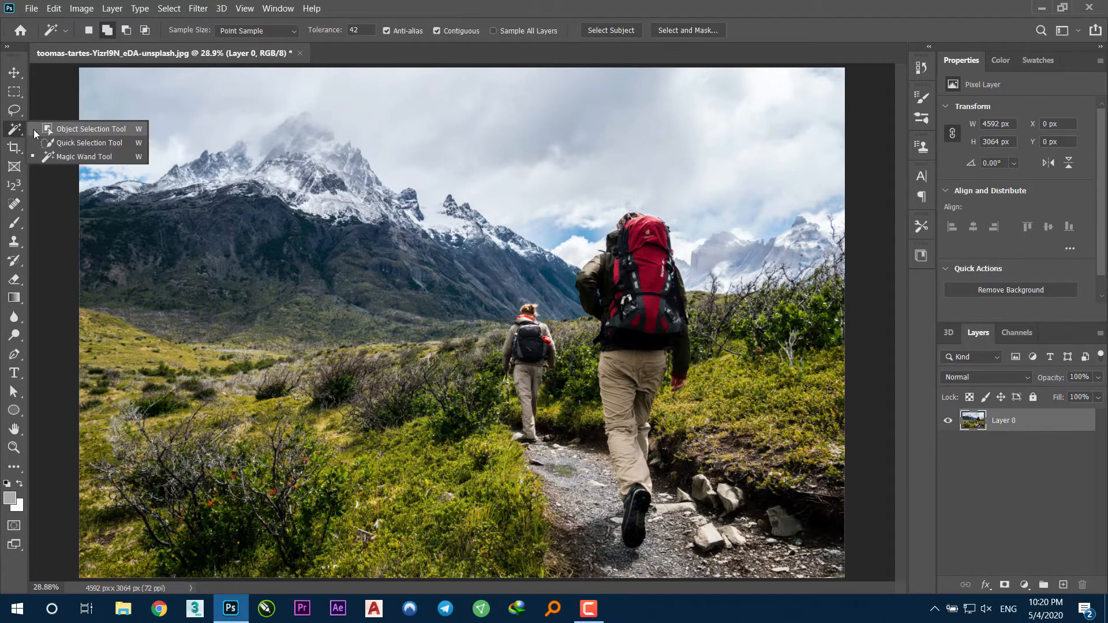
pyautogui.click(56, 131)
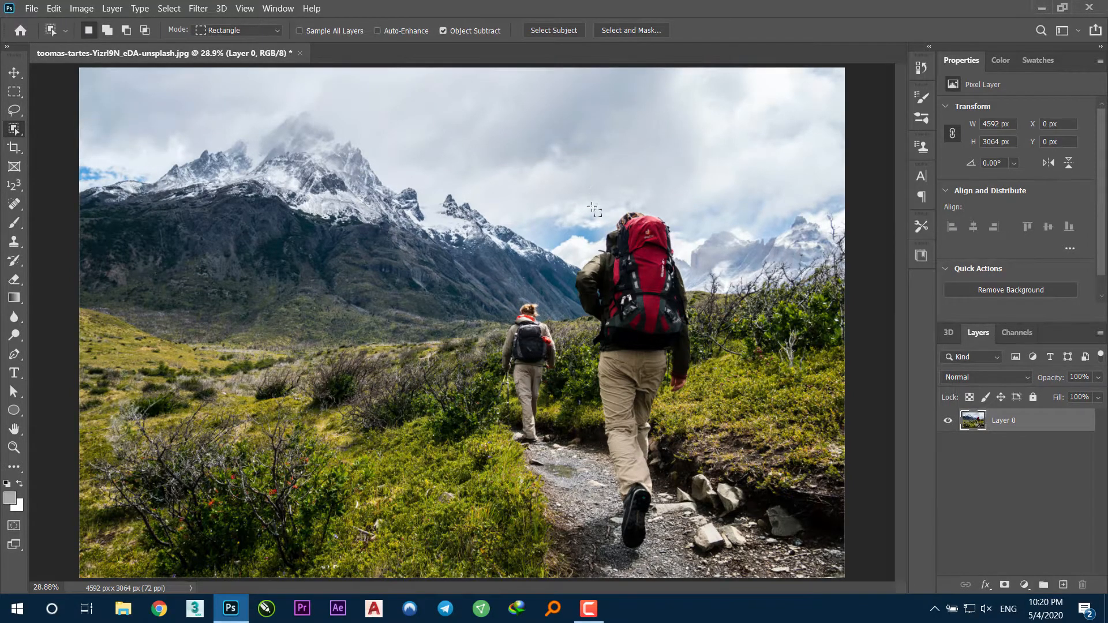
pyautogui.moveTo(571, 199); pyautogui.dragTo(698, 561)
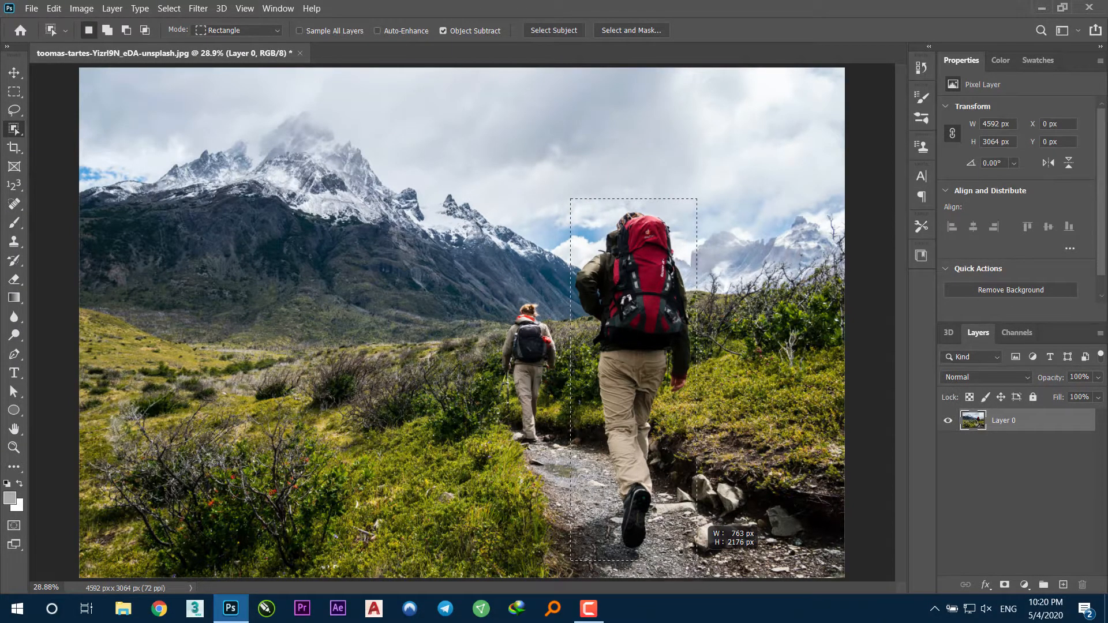
pyautogui.moveTo(698, 560); pyautogui.dragTo(697, 560)
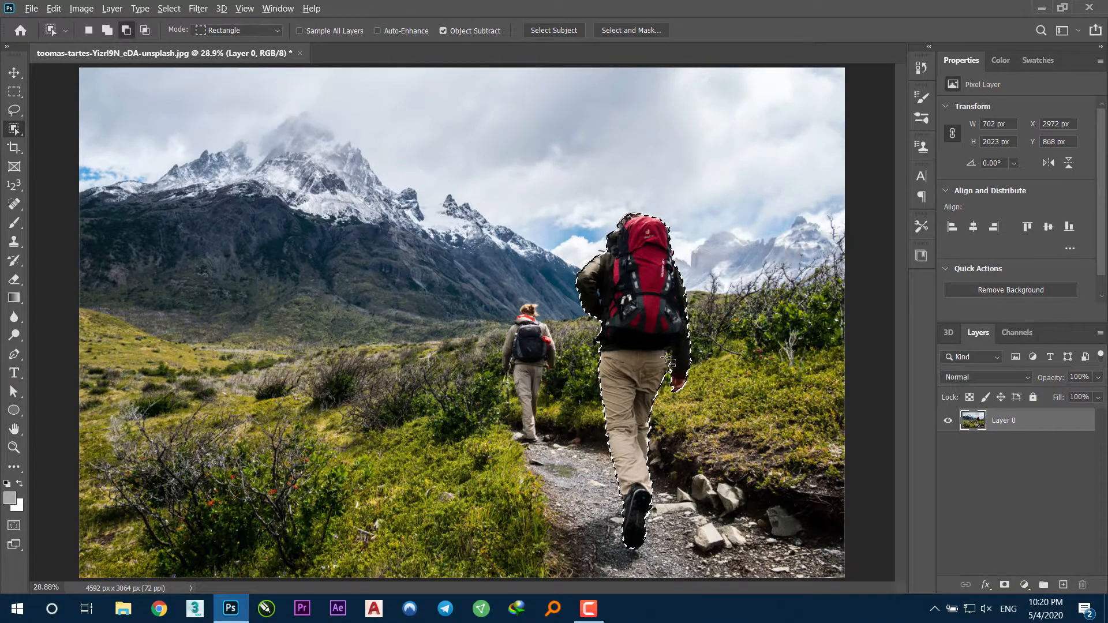
# Add the missing dark piece at the hiker's left hip to the selection.
pyautogui.scroll(5, 577, 352)
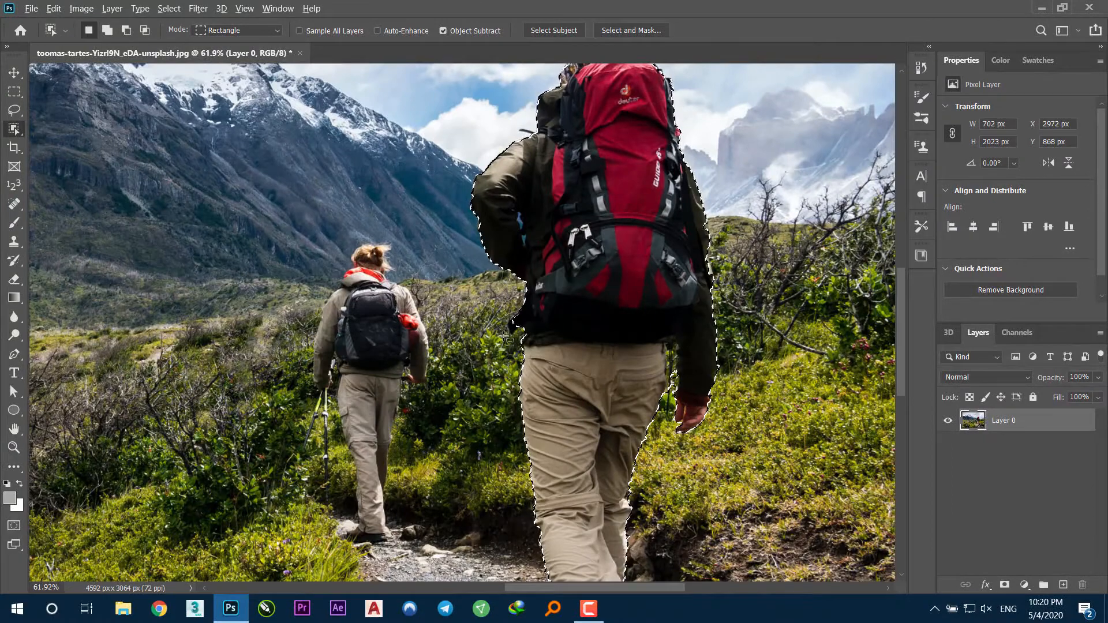
pyautogui.scroll(5, 506, 336)
pyautogui.moveTo(510, 340); pyautogui.dragTo(539, 317)
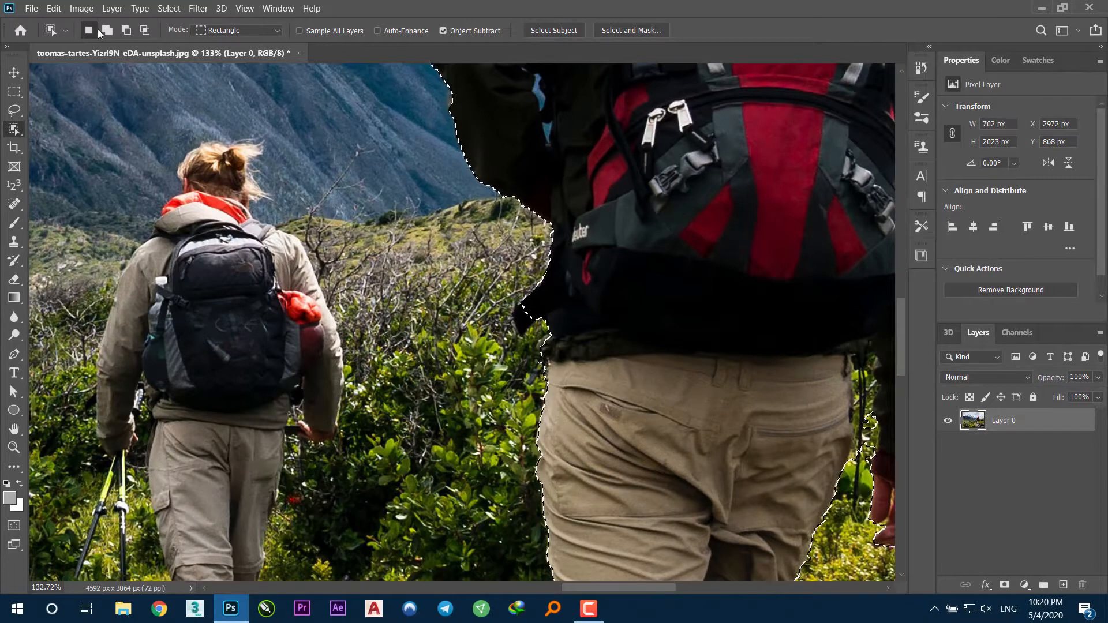
pyautogui.click(108, 33)
pyautogui.moveTo(506, 344); pyautogui.dragTo(544, 291)
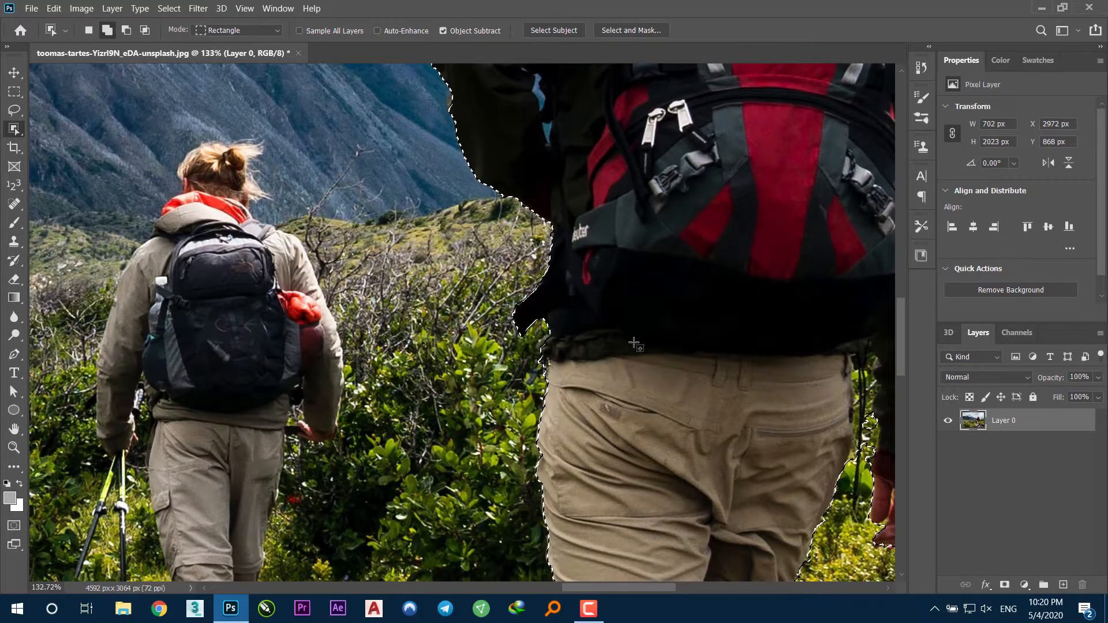
# Subtract the background gap between the hiker's trousers and right arm from the selection.
pyautogui.moveTo(649, 354); pyautogui.dragTo(361, 324)
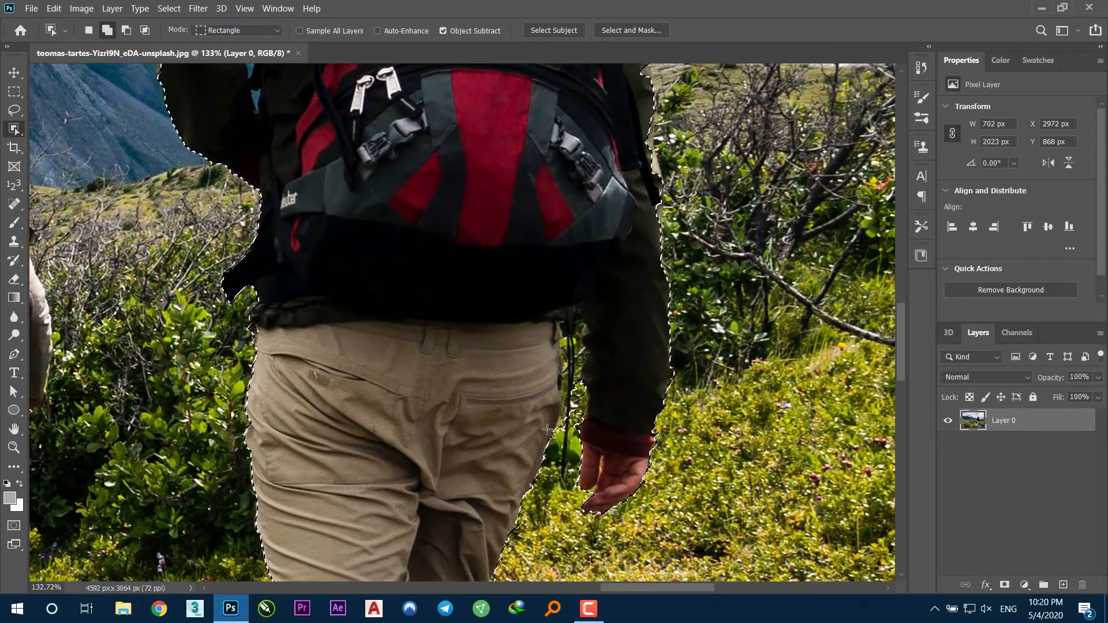
pyautogui.press('alt')
pyautogui.moveTo(532, 467); pyautogui.dragTo(610, 280)
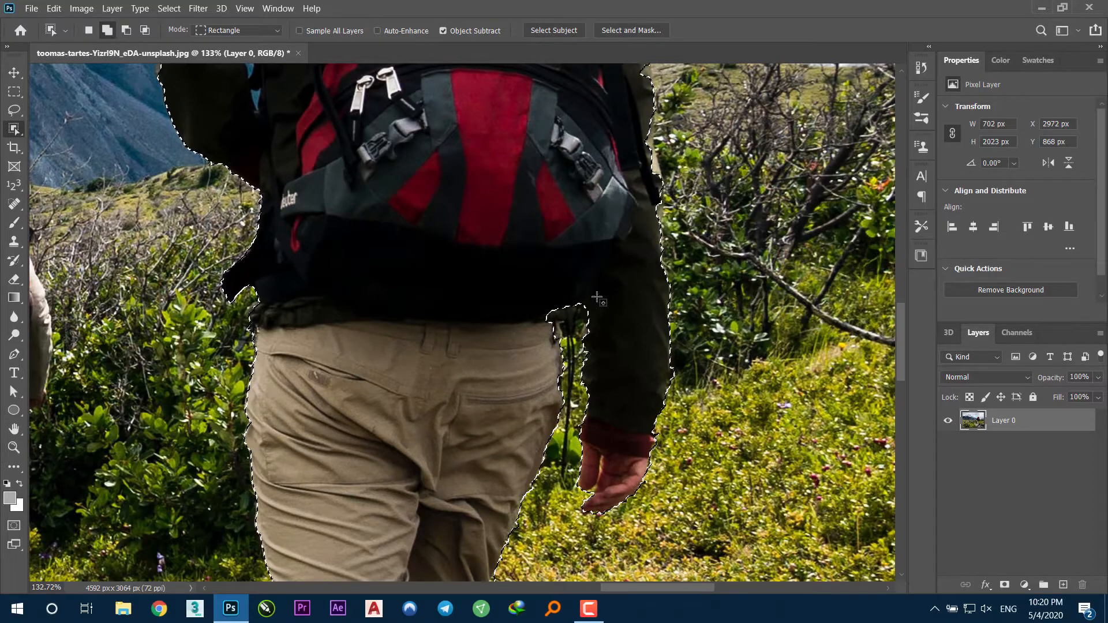
# Try to add the loose strap above the hiker's left shoulder and subtract the patch of sky around it.
pyautogui.scroll(10, 586, 248)
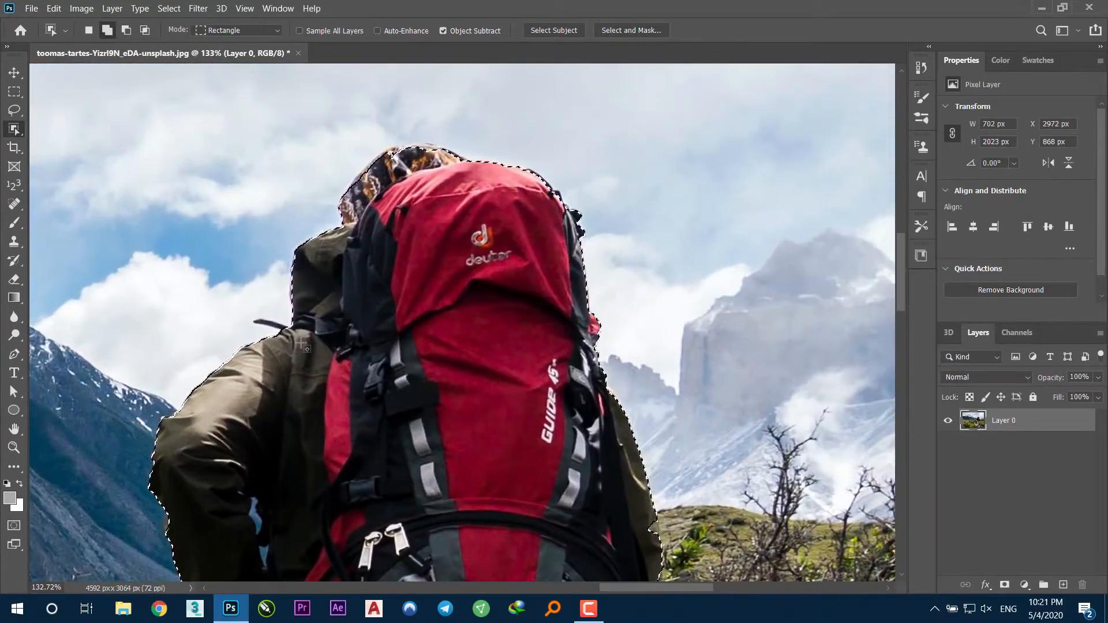
pyautogui.moveTo(245, 309); pyautogui.dragTo(309, 342)
pyautogui.moveTo(243, 307); pyautogui.dragTo(297, 336)
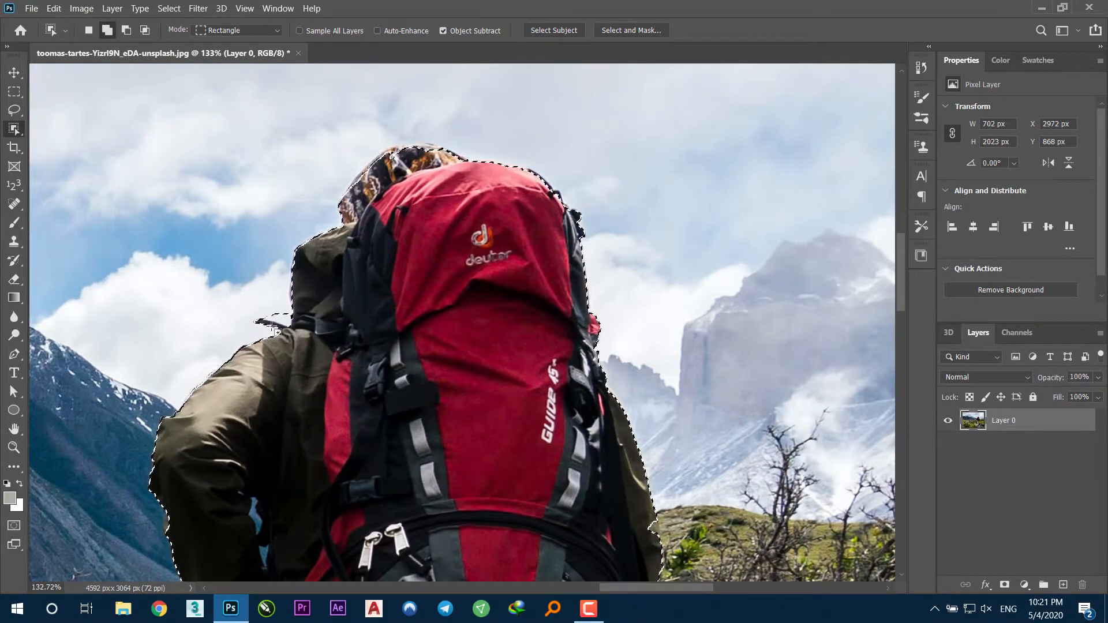
pyautogui.scroll(3, 266, 315)
pyautogui.scroll(3, 265, 315)
pyautogui.moveTo(257, 292); pyautogui.dragTo(349, 355)
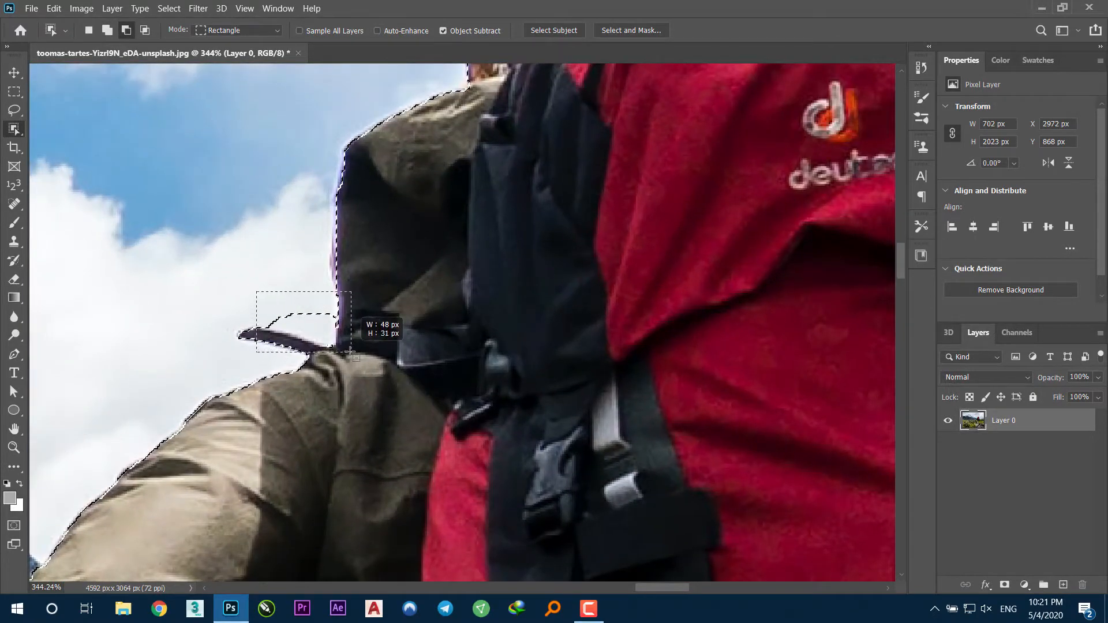
pyautogui.moveTo(348, 349); pyautogui.dragTo(346, 349)
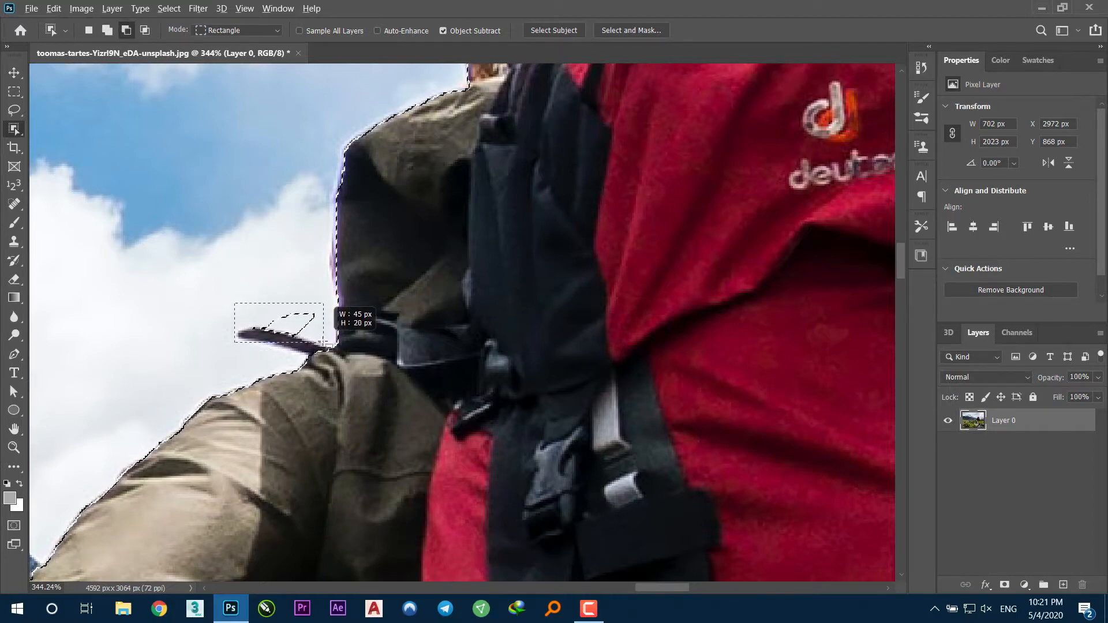
pyautogui.moveTo(323, 342); pyautogui.dragTo(323, 342)
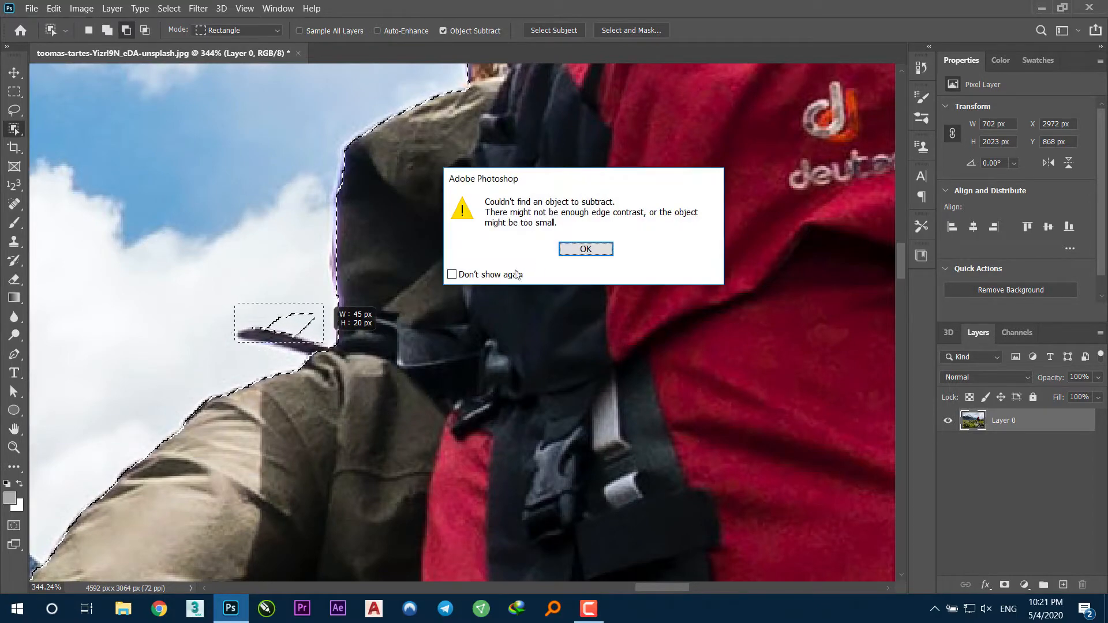
pyautogui.click(577, 254)
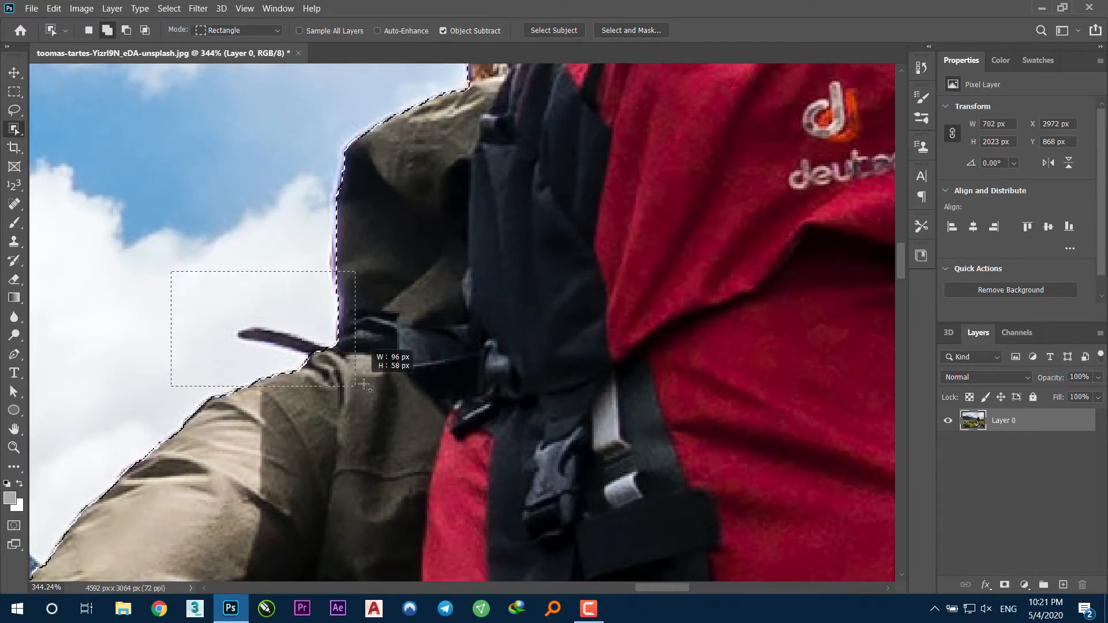
# Add the loose strap above the left shoulder and the edge of the patterned hat to the selection.
pyautogui.moveTo(364, 384); pyautogui.dragTo(391, 407)
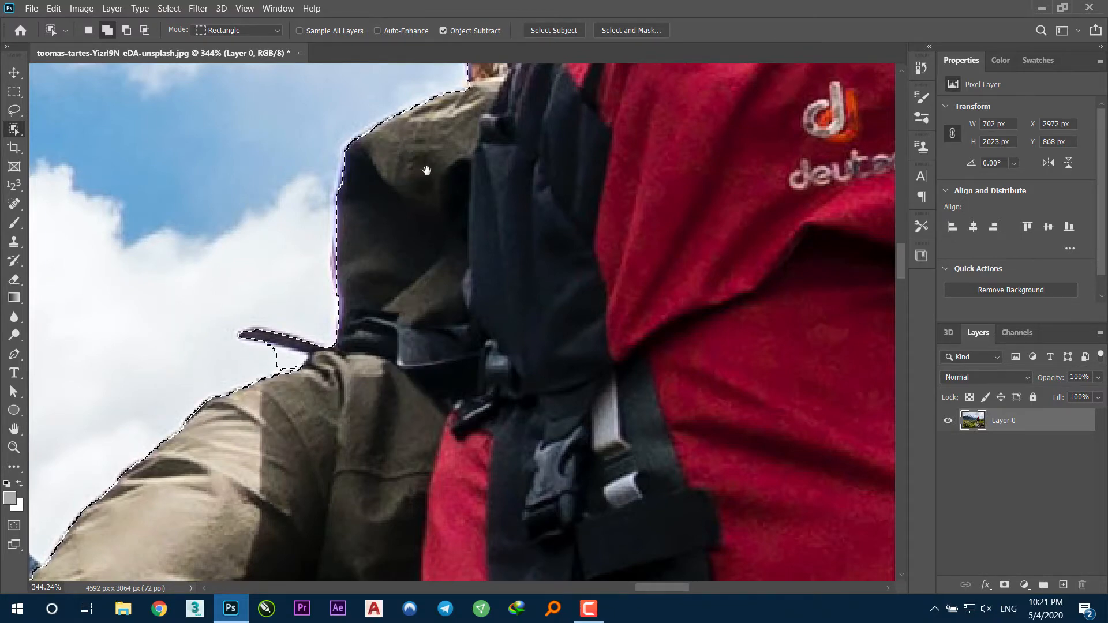
pyautogui.moveTo(427, 170); pyautogui.dragTo(307, 436)
pyautogui.moveTo(324, 304); pyautogui.dragTo(688, 105)
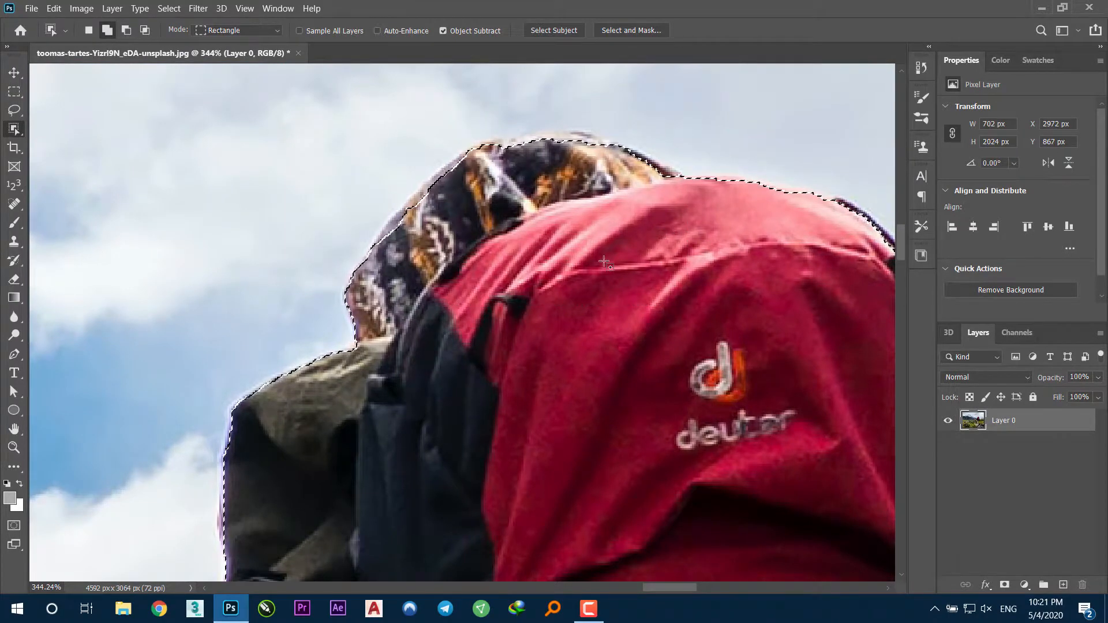
# Subtract the leftover sky beneath the loose shoulder strap using the Quick Selection tool with brush size 4.
pyautogui.moveTo(699, 264); pyautogui.dragTo(359, 209)
pyautogui.scroll(-10, 540, 275)
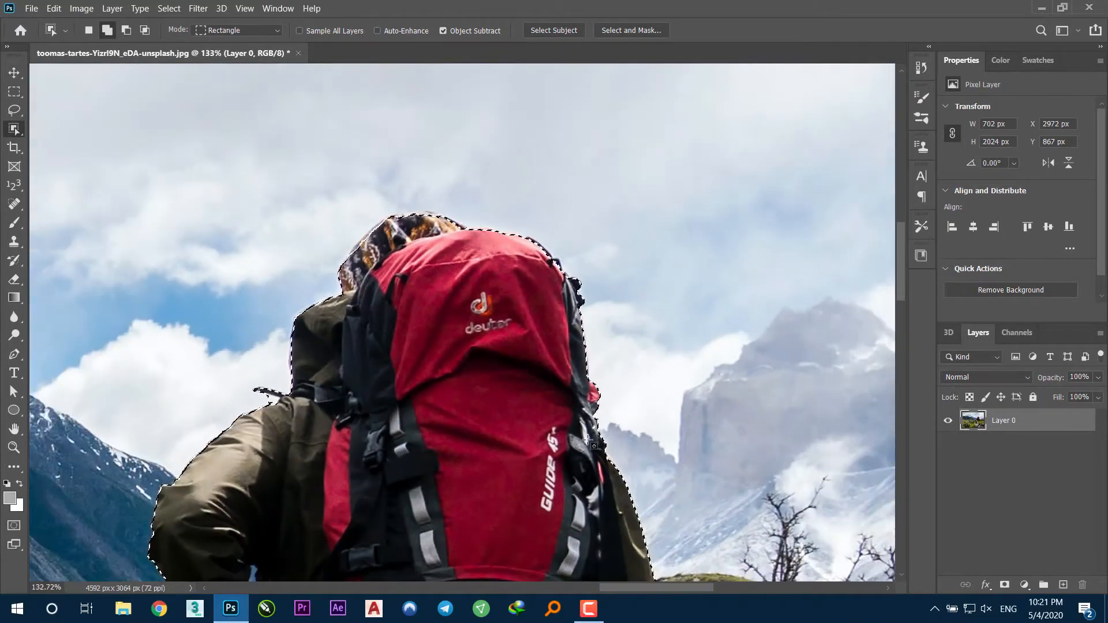
pyautogui.moveTo(583, 451); pyautogui.dragTo(514, 238)
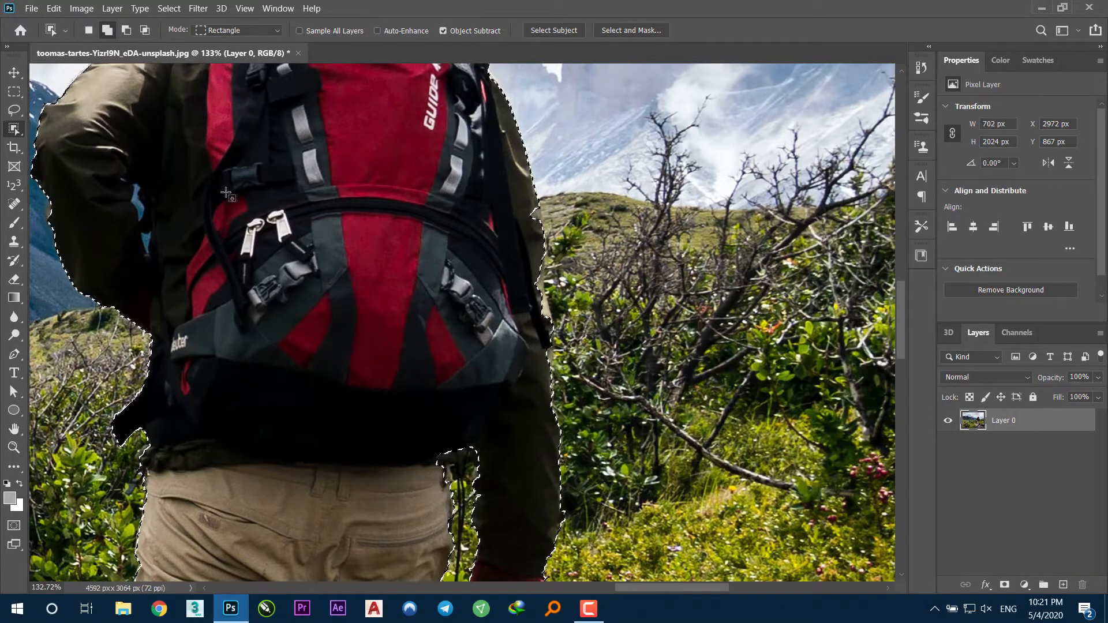
pyautogui.rightClick(23, 131)
pyautogui.click(54, 144)
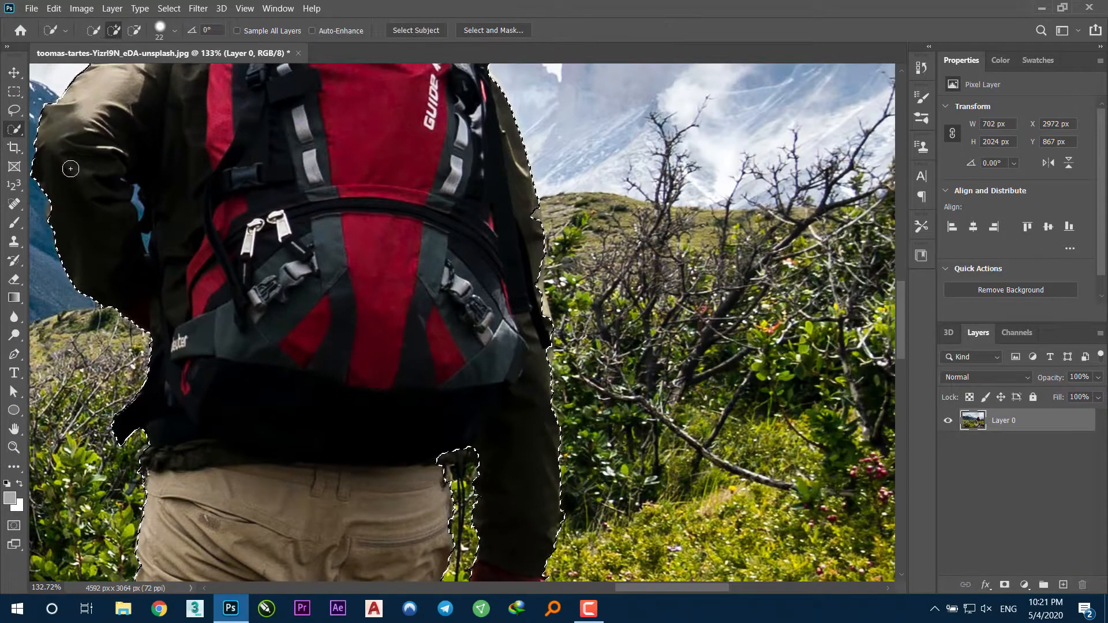
pyautogui.hotkey('ctrl', 'd')
pyautogui.moveTo(117, 193)
pyautogui.mouseDown()
pyautogui.moveTo(256, 377)
pyautogui.moveTo(351, 440)
pyautogui.moveTo(363, 423)
pyautogui.mouseUp()
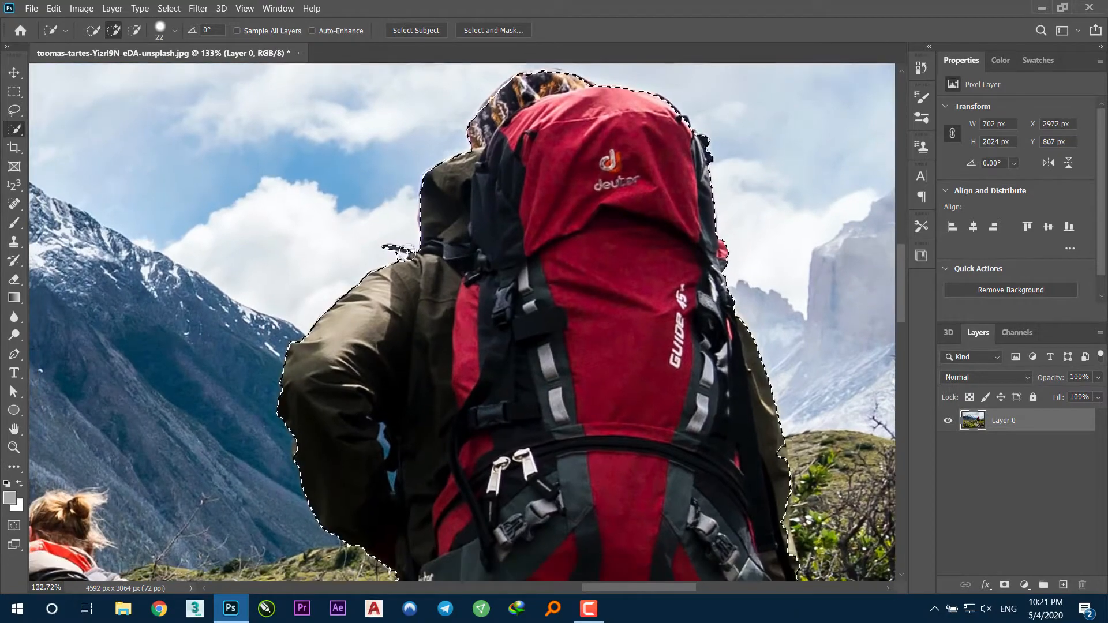
pyautogui.scroll(6, 395, 257)
pyautogui.scroll(2, 395, 263)
pyautogui.keyDown('alt'); pyautogui.rightClick(402, 270); pyautogui.keyUp('alt')
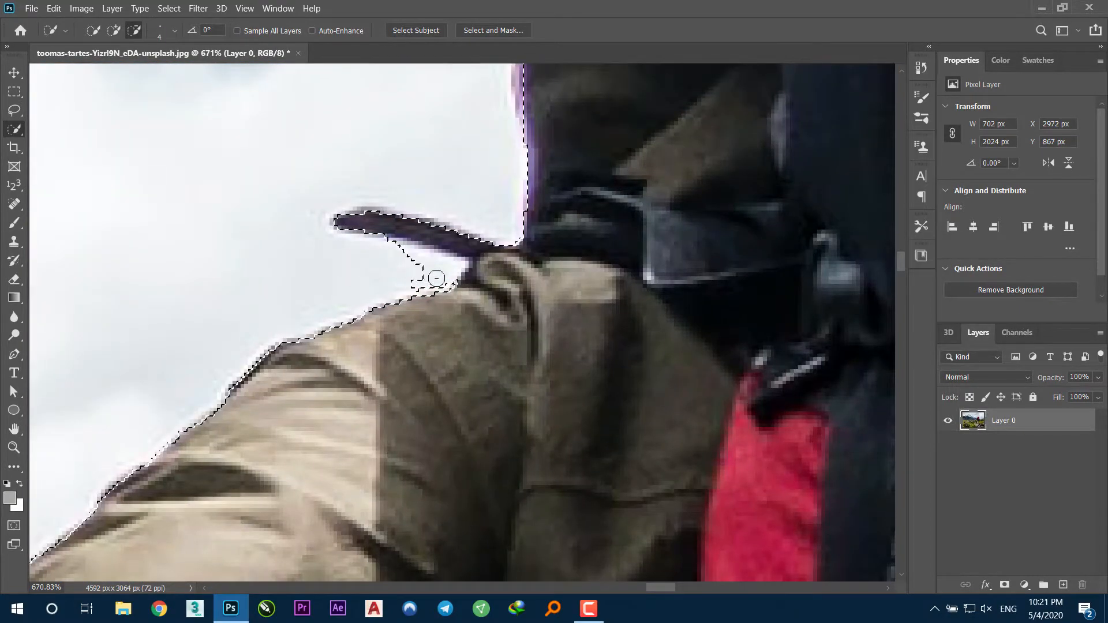
pyautogui.moveTo(419, 263); pyautogui.dragTo(396, 250)
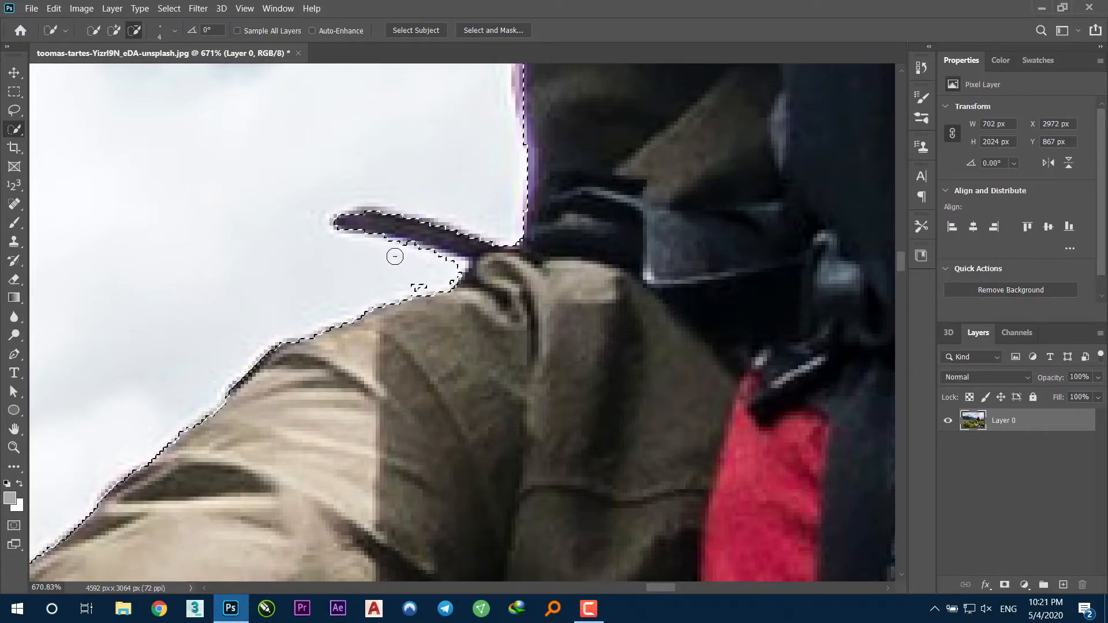
# Refine the selection edge along the hiker's patterned hat with the Quick Selection tool.
pyautogui.scroll(-8, 404, 221)
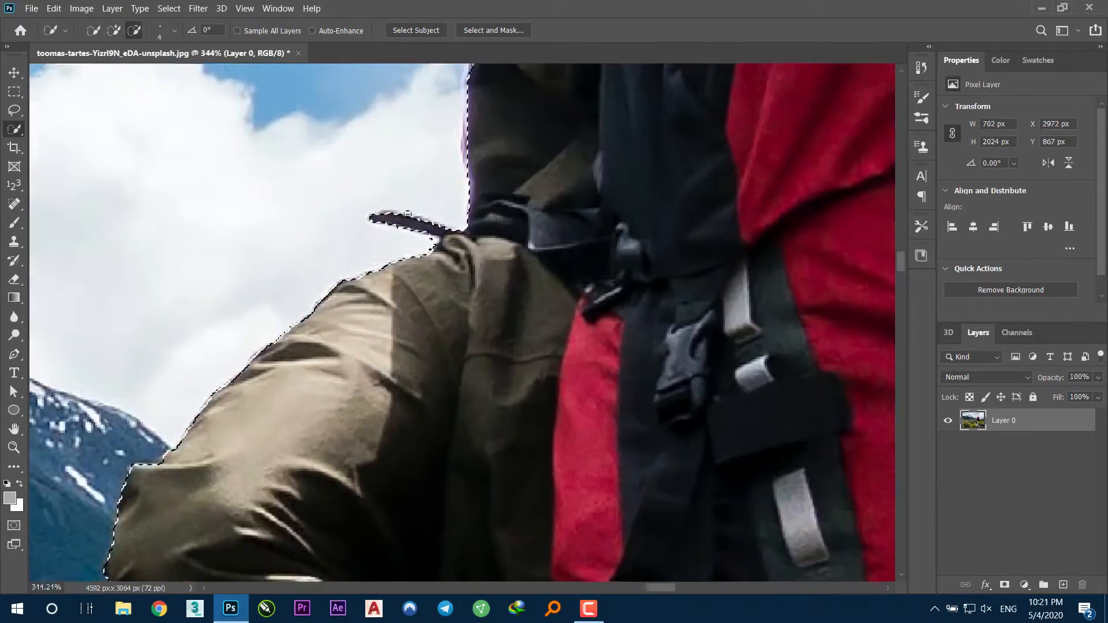
pyautogui.moveTo(475, 165); pyautogui.dragTo(432, 333)
pyautogui.scroll(5, 455, 269)
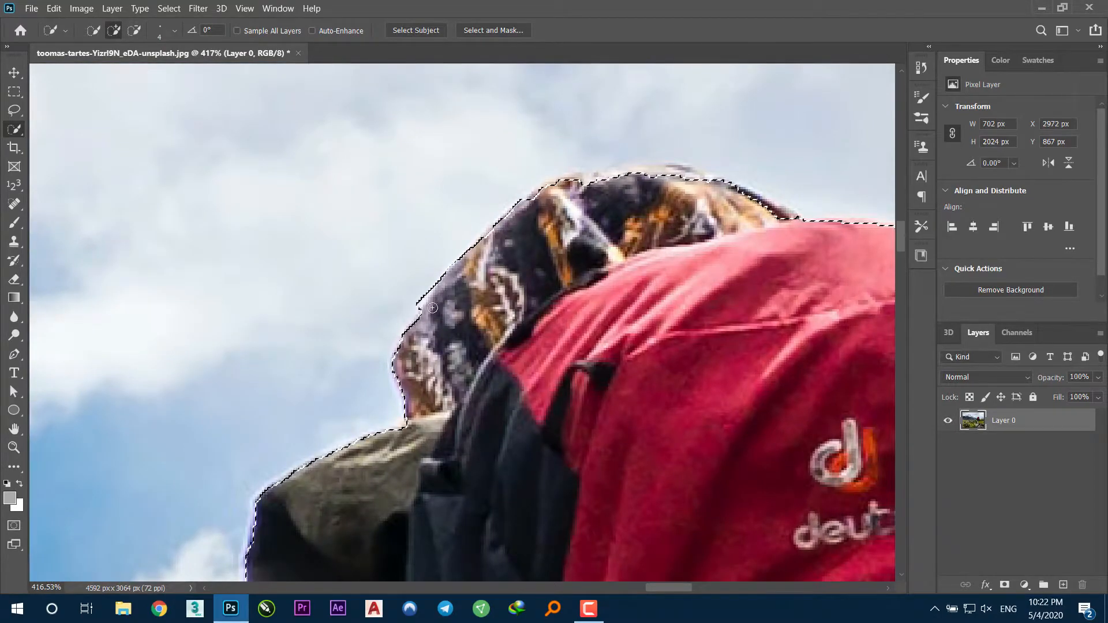
pyautogui.moveTo(672, 176); pyautogui.dragTo(538, 186)
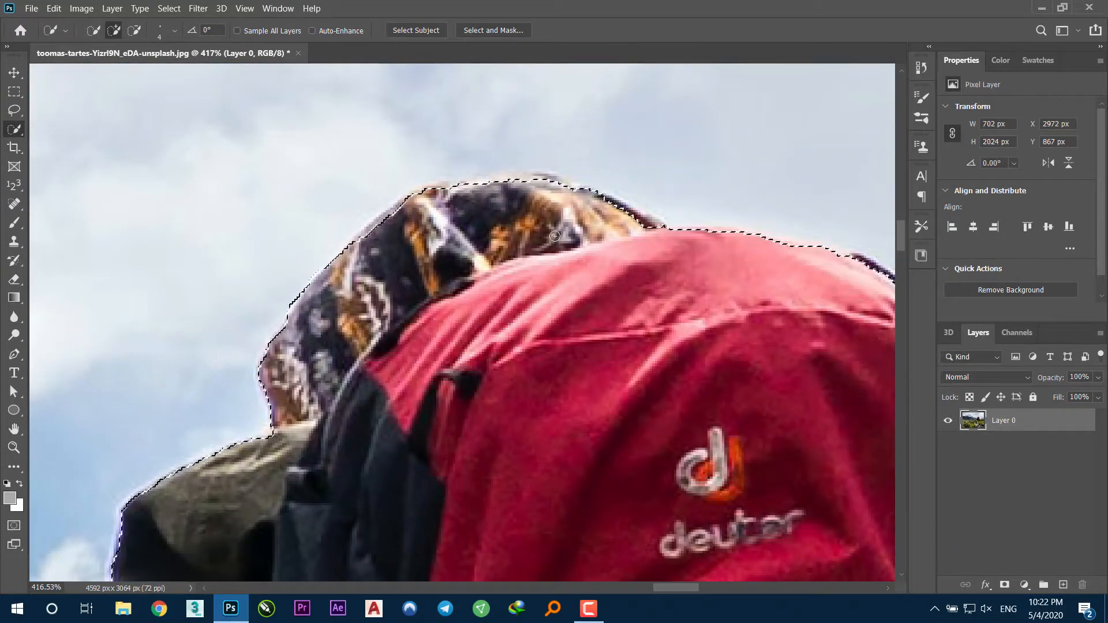
# Add the missing bits along the outer edge of the hiker's right sleeve to the selection.
pyautogui.scroll(-4, 538, 185)
pyautogui.scroll(3, 567, 314)
pyautogui.scroll(1, 567, 315)
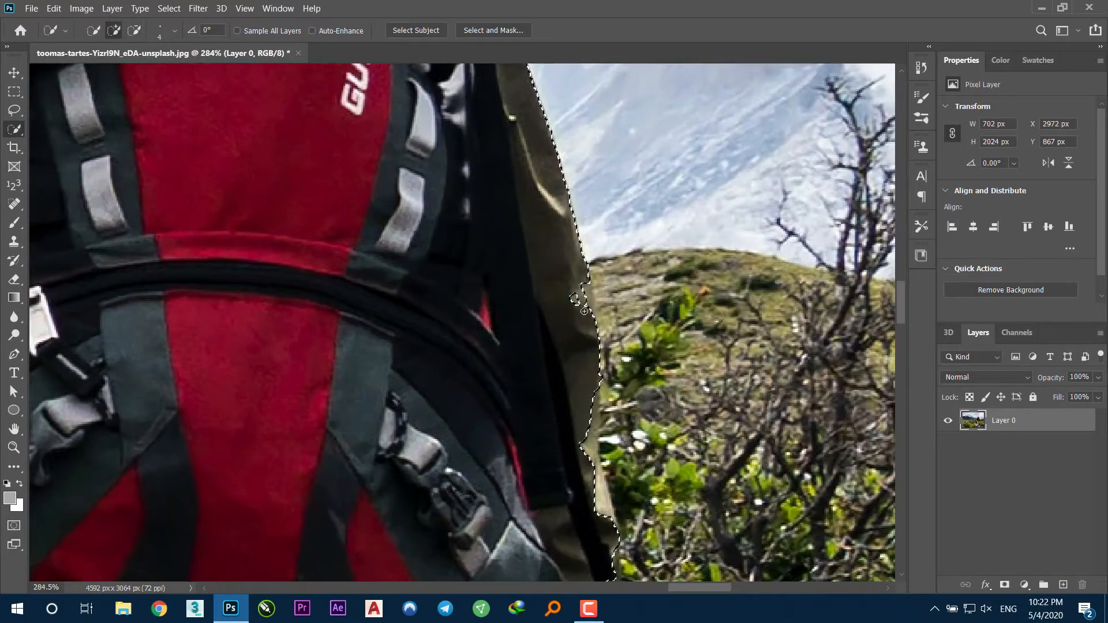
pyautogui.scroll(-3, 571, 296)
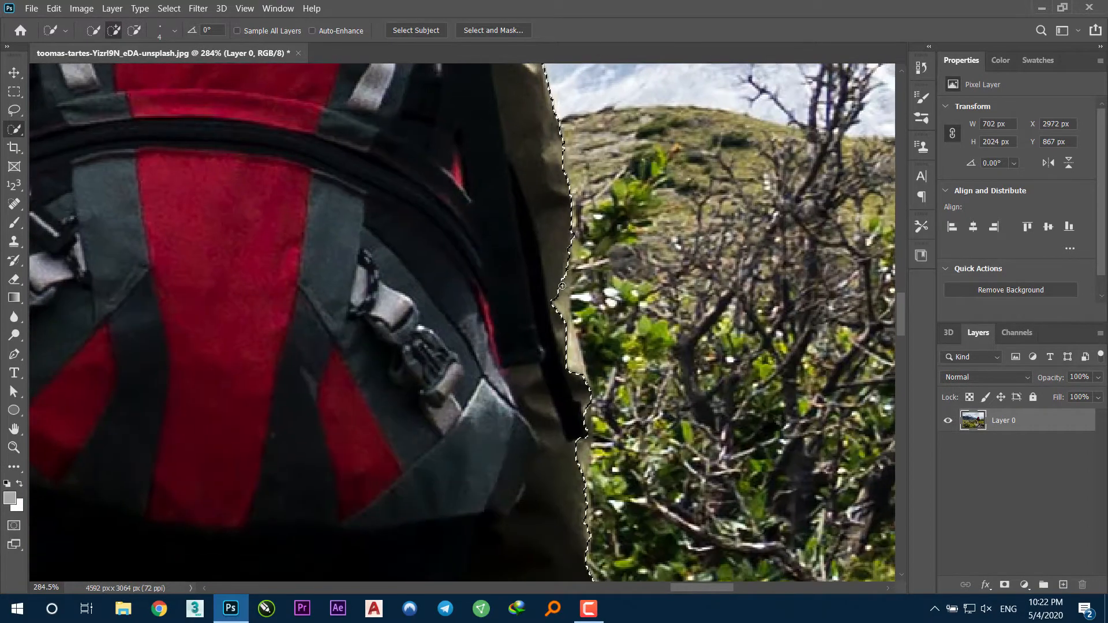
pyautogui.scroll(-1, 562, 295)
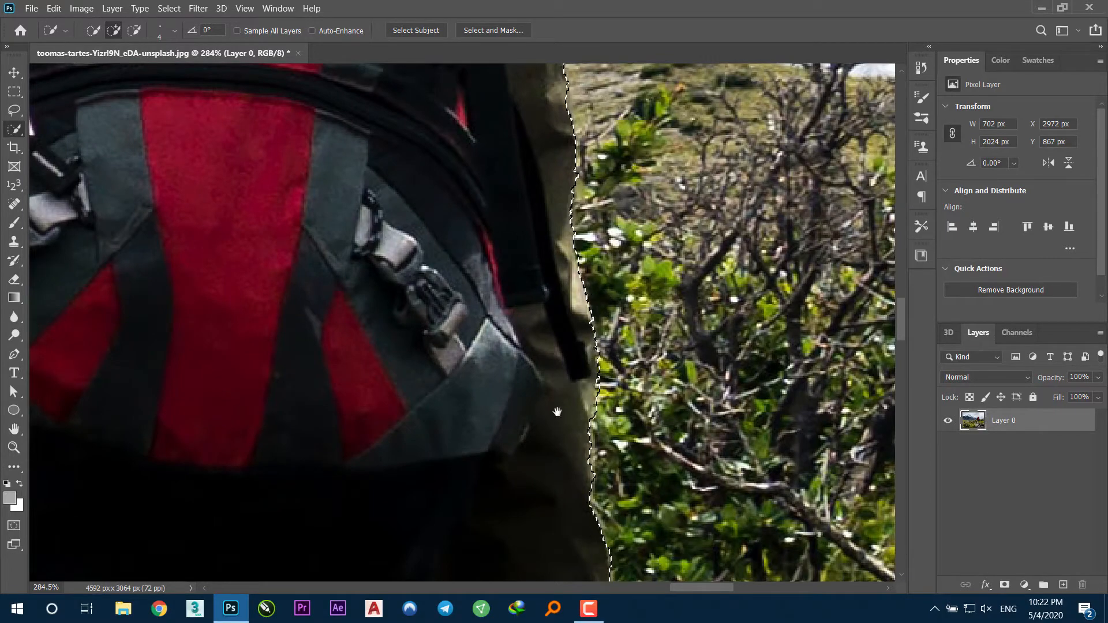
# Add the missing edge of the trouser waist beside the arm gap to the selection.
pyautogui.scroll(-10, 558, 412)
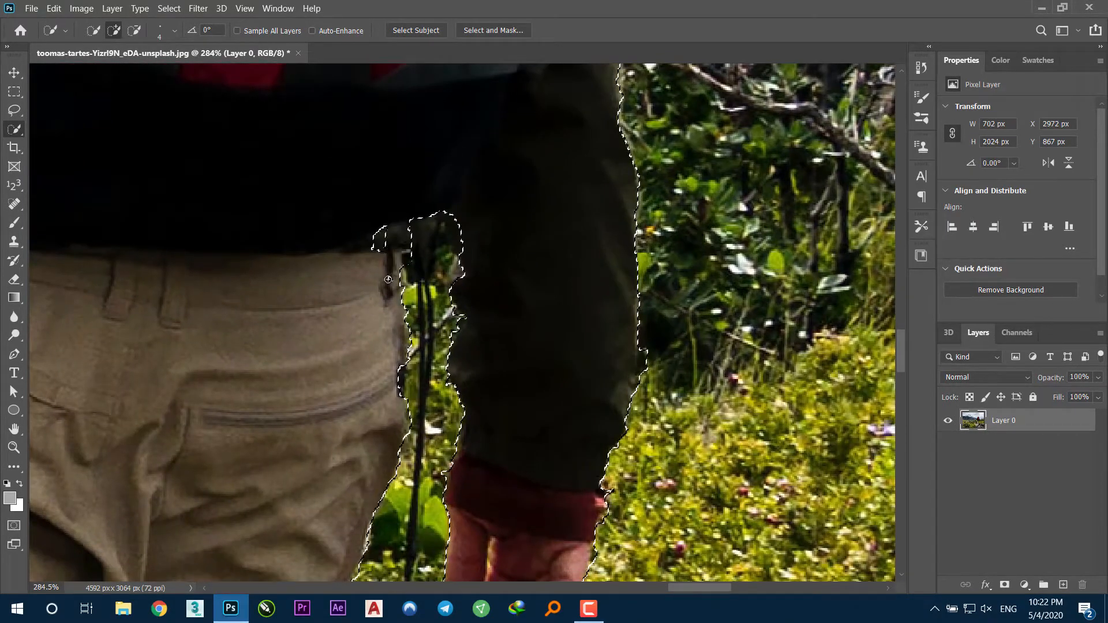
pyautogui.scroll(-3, 389, 279)
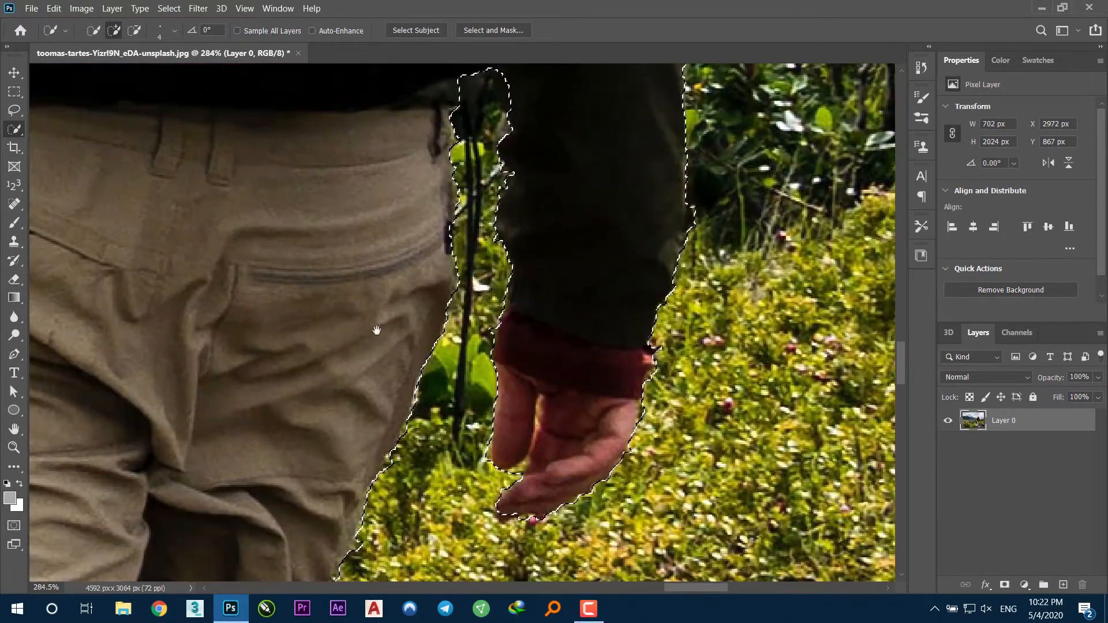
pyautogui.scroll(-4, 376, 331)
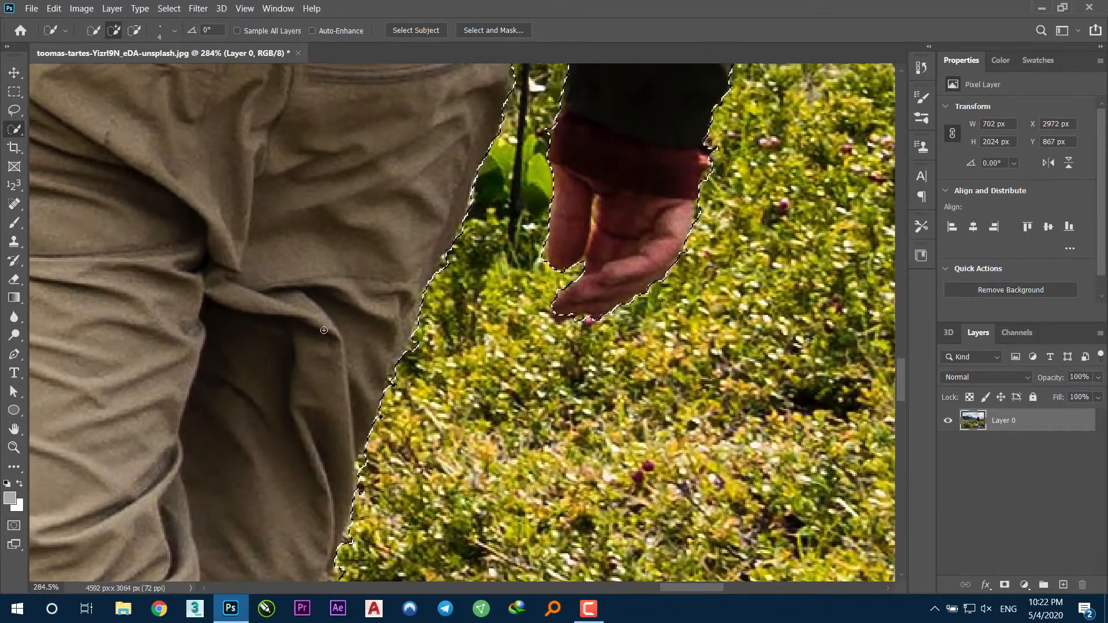
# Subtract the gravel bits along both sides and the toe of the raised boot from the selection.
pyautogui.scroll(-15, 347, 329)
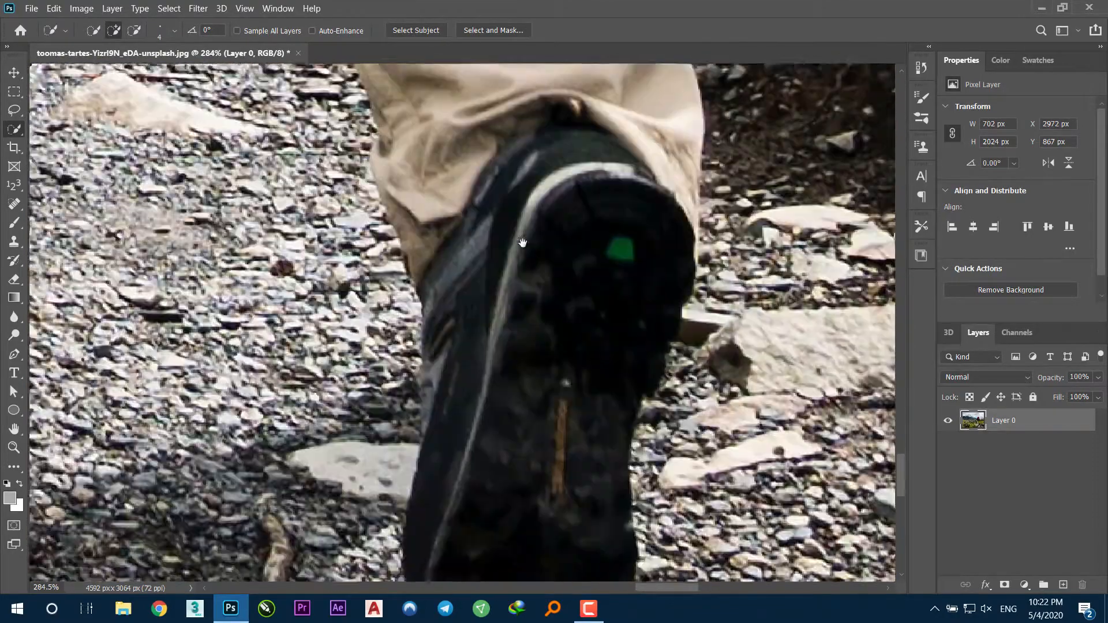
pyautogui.scroll(-1, 522, 243)
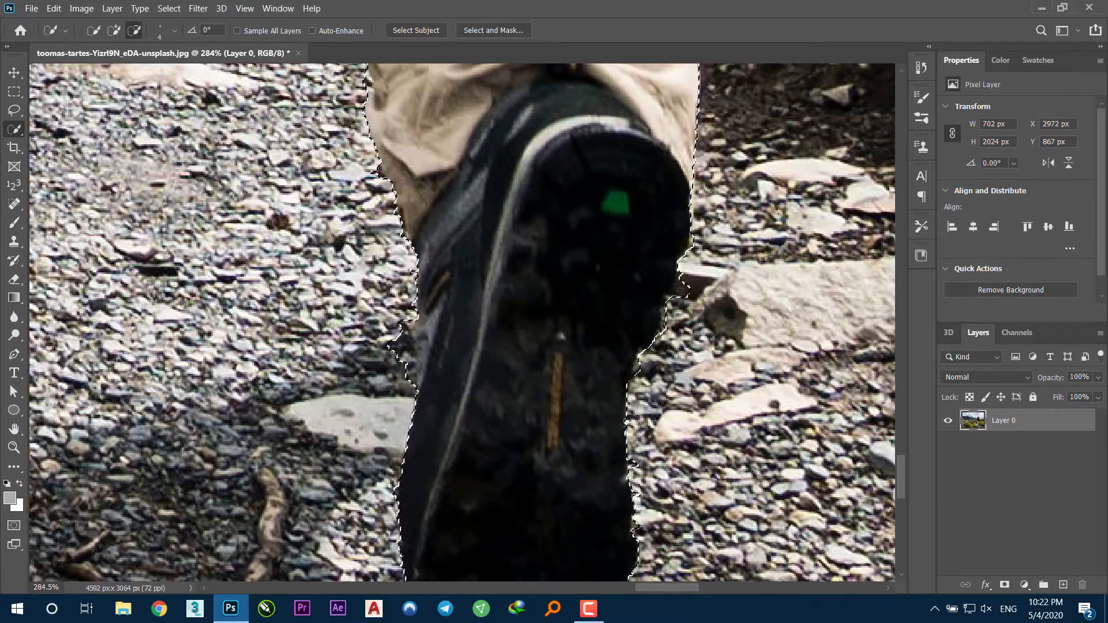
pyautogui.click(683, 307)
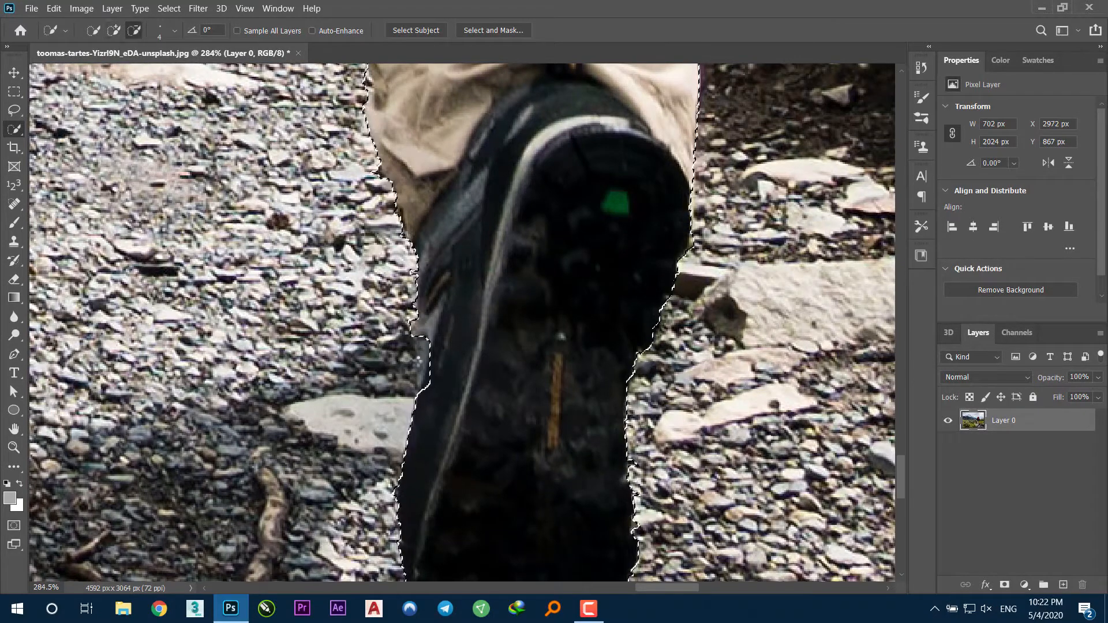
pyautogui.moveTo(419, 358); pyautogui.dragTo(429, 379)
pyautogui.scroll(-4, 449, 410)
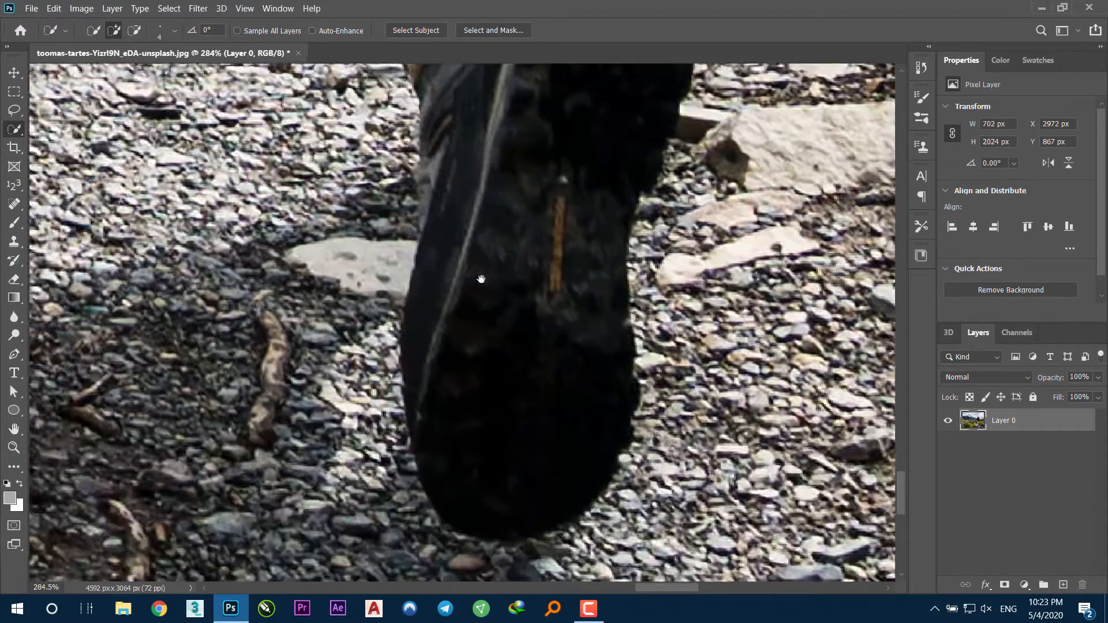
pyautogui.press('alt')
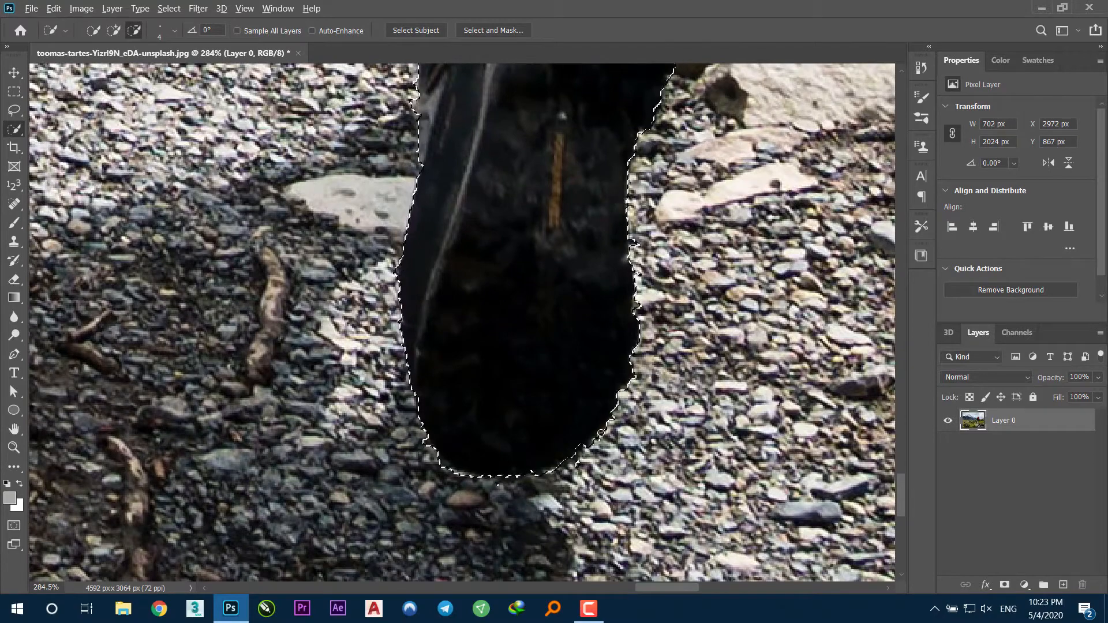
pyautogui.keyDown('alt'); pyautogui.click(601, 433); pyautogui.keyUp('alt')
pyautogui.keyDown('alt'); pyautogui.click(436, 465); pyautogui.keyUp('alt')
# Subtract the blue mountain patches showing between the red-backpack hiker's left arm and body from the selection.
pyautogui.moveTo(430, 272); pyautogui.dragTo(499, 461)
pyautogui.moveTo(248, 75); pyautogui.dragTo(418, 468)
pyautogui.scroll(-10, 476, 287)
pyautogui.moveTo(470, 93); pyautogui.dragTo(458, 391)
pyautogui.moveTo(433, 130); pyautogui.dragTo(441, 442)
pyautogui.scroll(8, 435, 400)
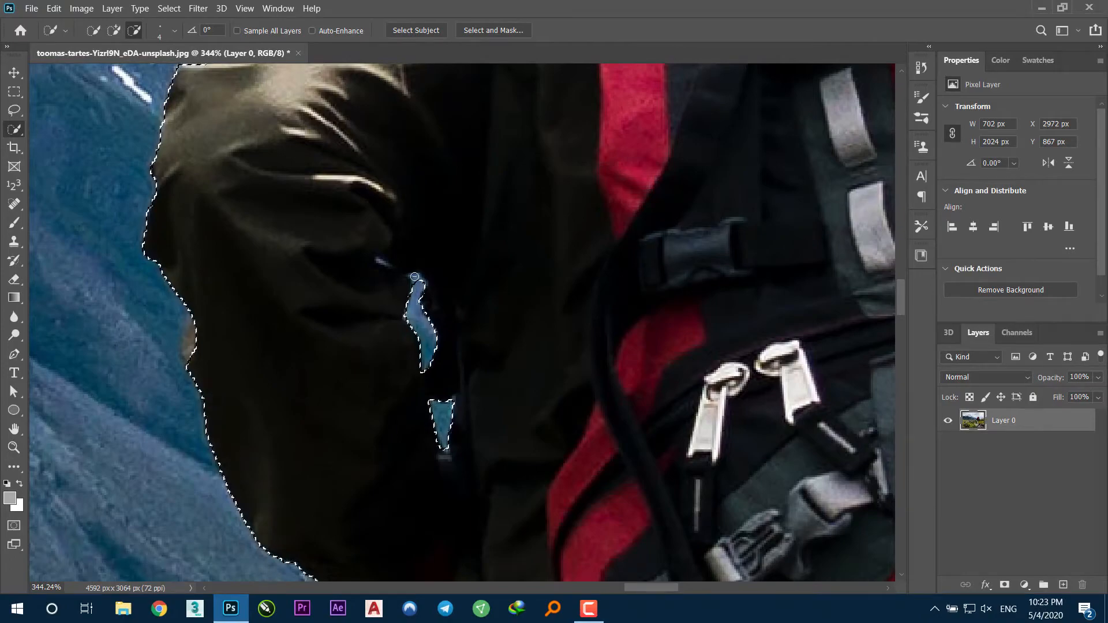
pyautogui.scroll(-4, 460, 344)
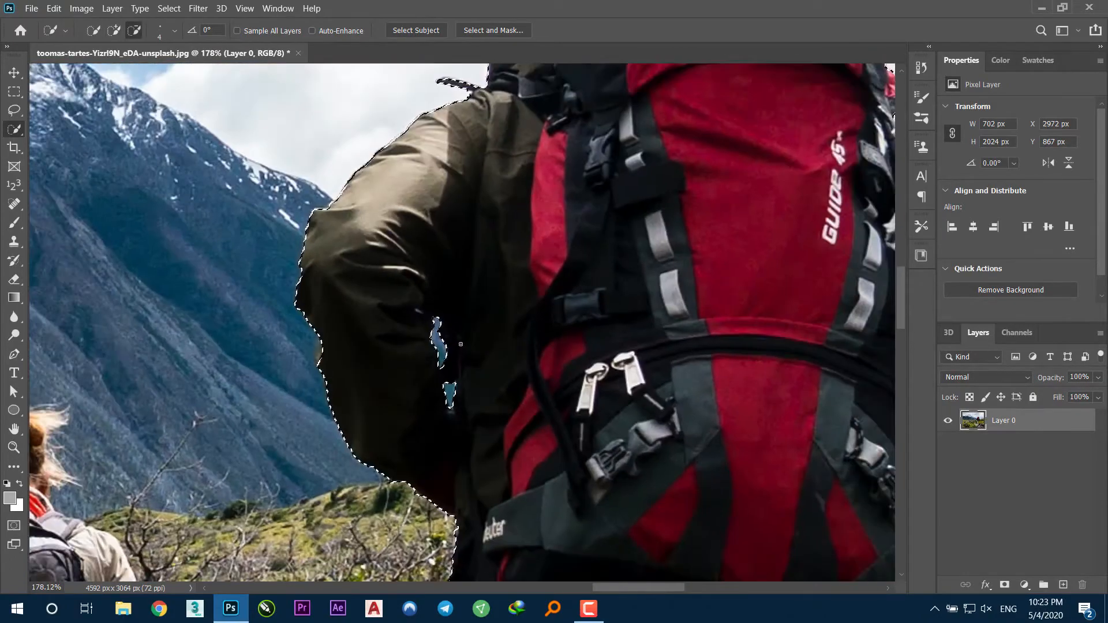
pyautogui.scroll(-5, 461, 344)
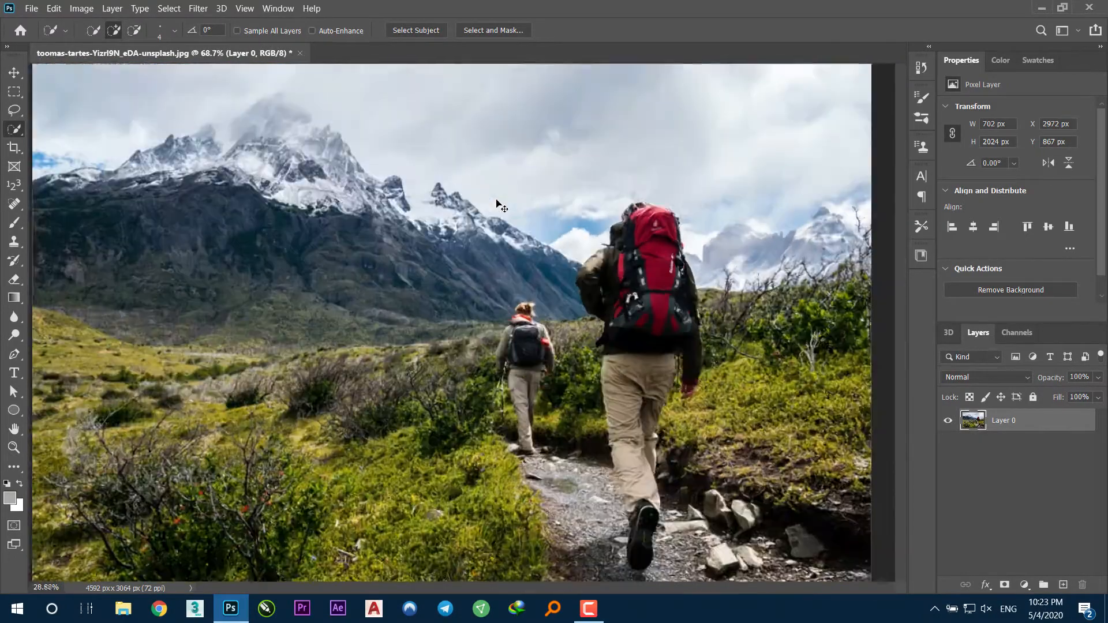
# Copy the selected red-backpack hiker to a new layer with Layer Via Copy.
pyautogui.hotkey('ctrl', '0')
pyautogui.press('m')
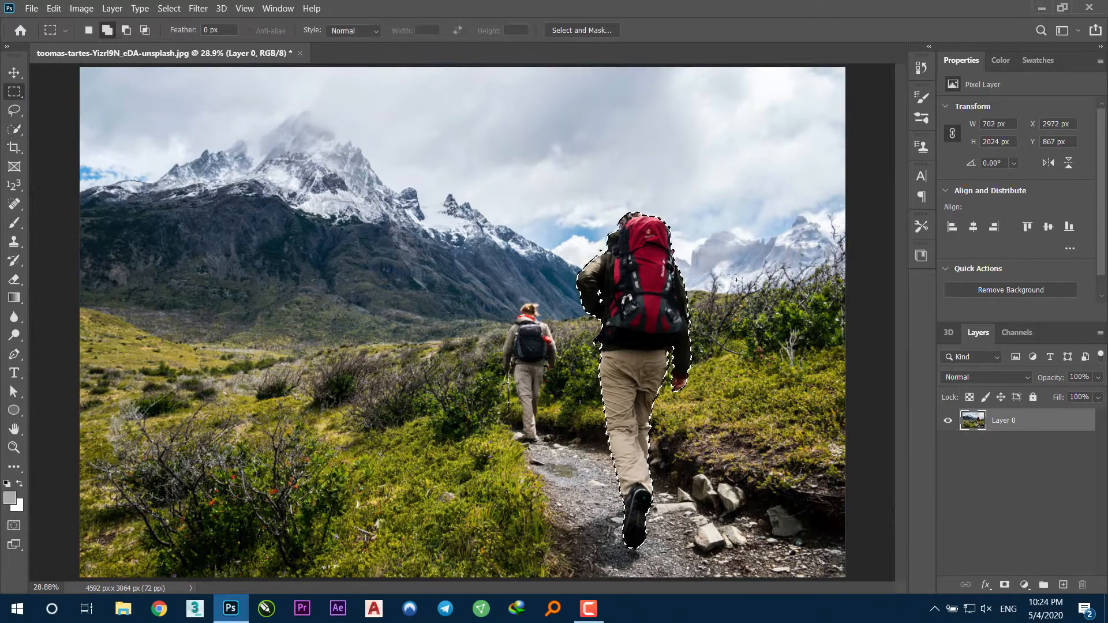
pyautogui.rightClick(643, 306)
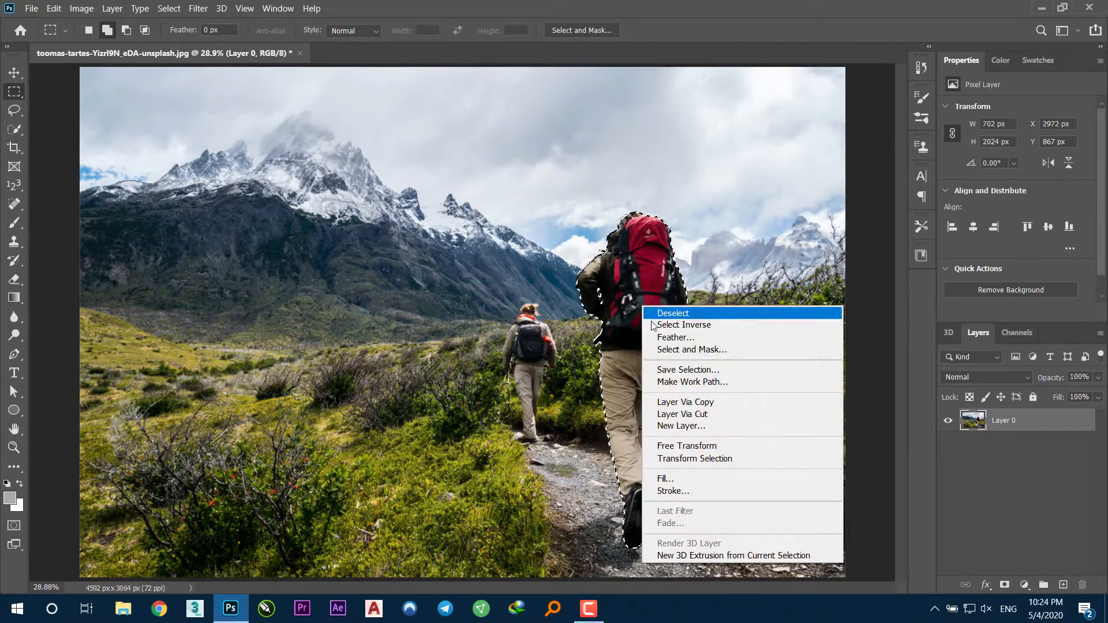
pyautogui.click(679, 404)
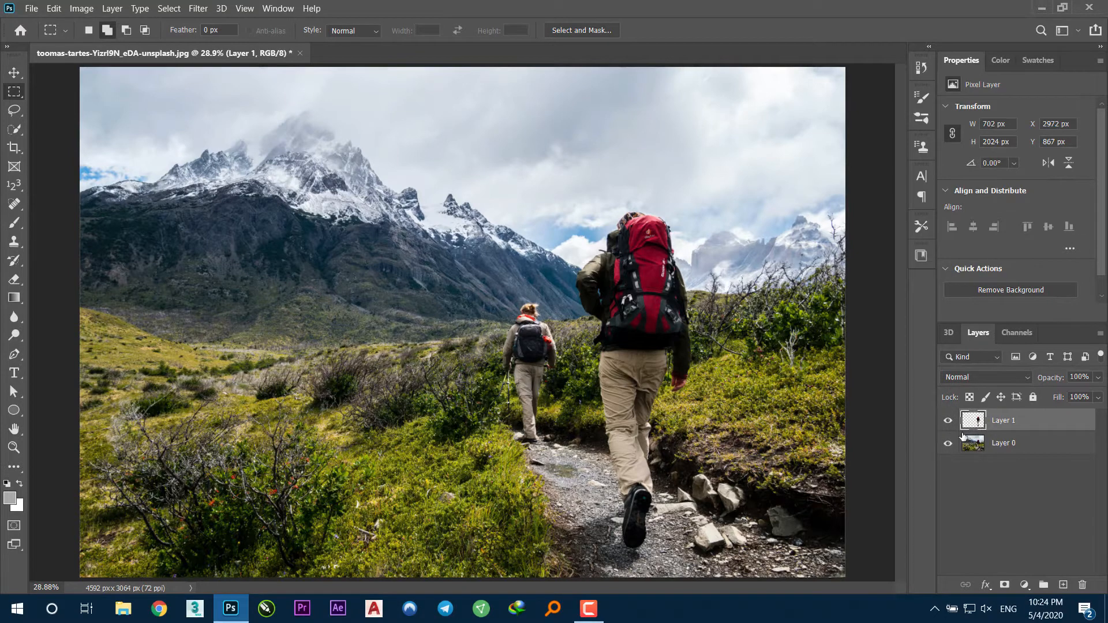
# Duplicate Layer 0 and set the visibility so that only the original Layer 0 is shown.
pyautogui.click(1033, 450)
pyautogui.hotkey('ctrl', 'j')
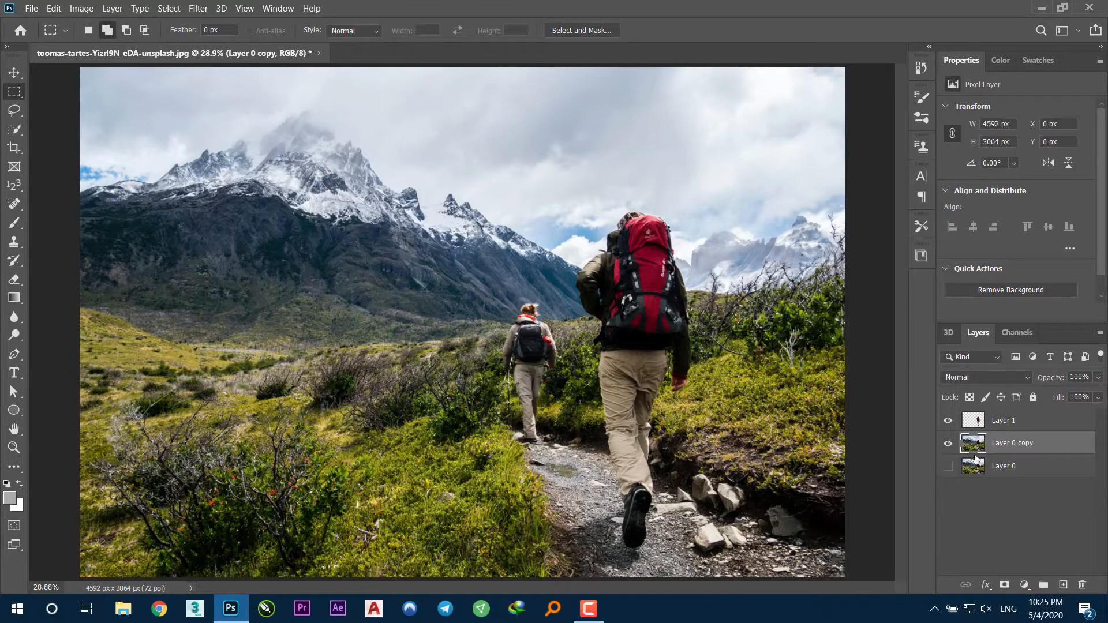
pyautogui.click(948, 443)
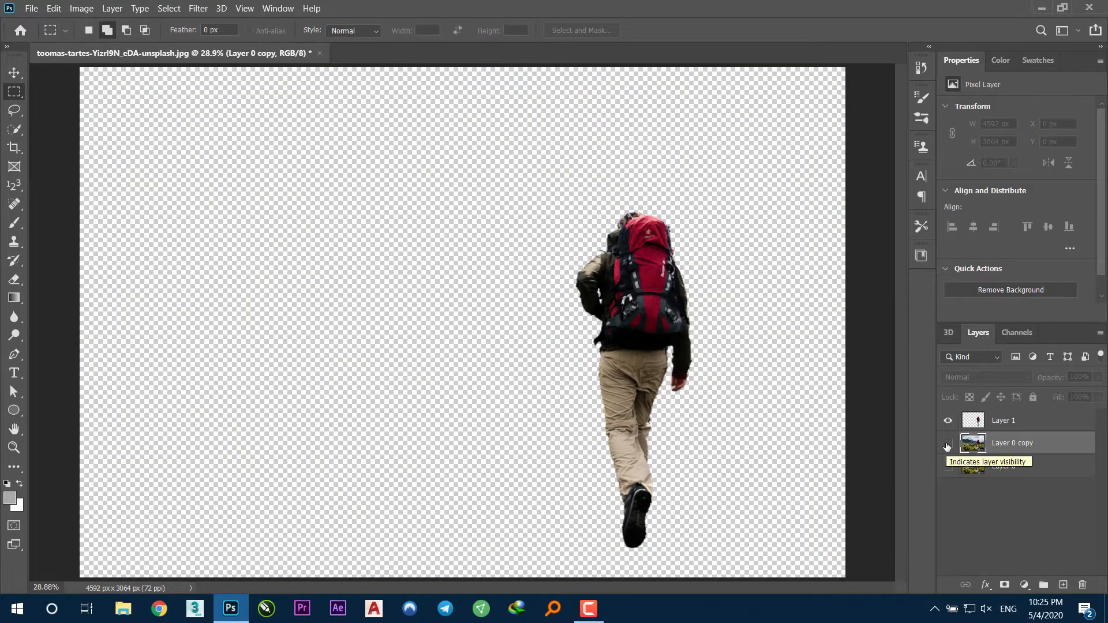
pyautogui.click(947, 444)
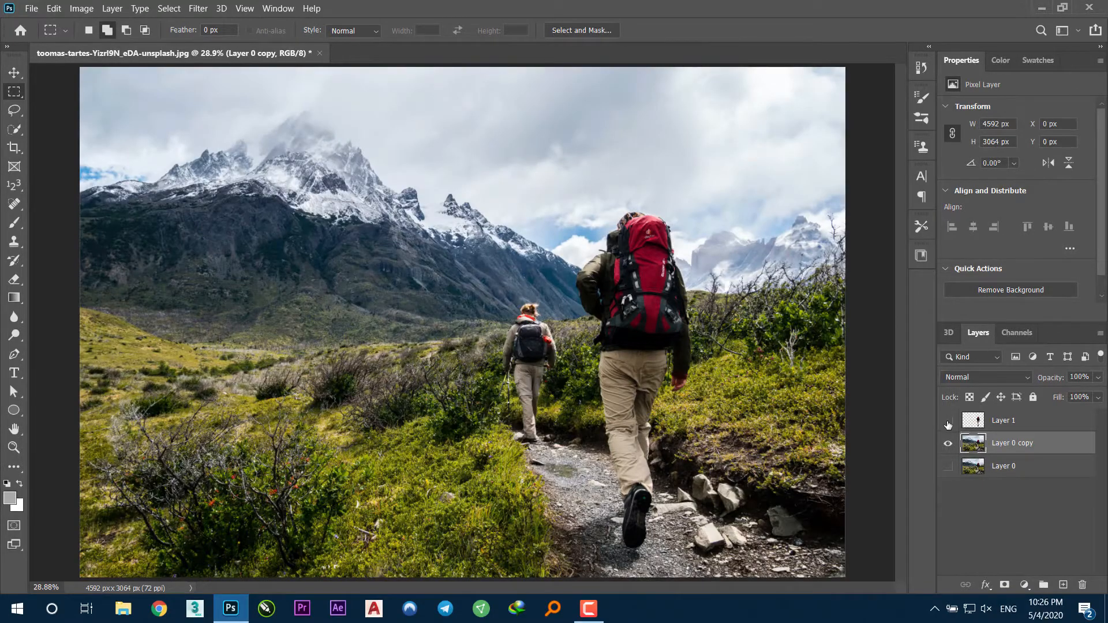
pyautogui.click(948, 445)
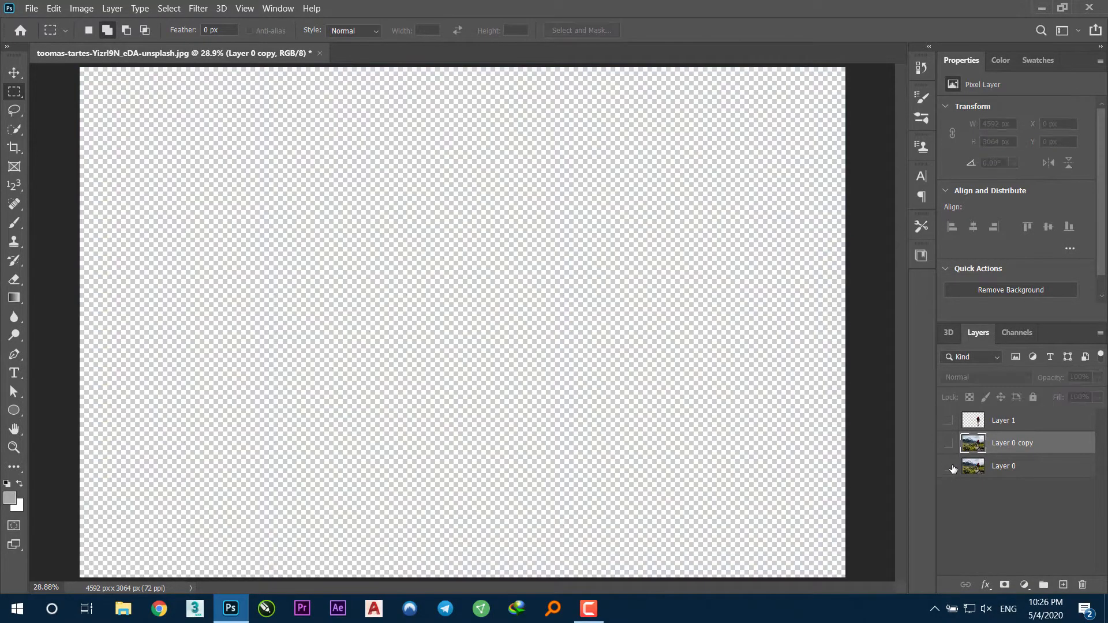
pyautogui.click(949, 467)
# Select the distant hiker with the black backpack using the Object Selection tool in Rectangle mode.
pyautogui.scroll(5, 526, 359)
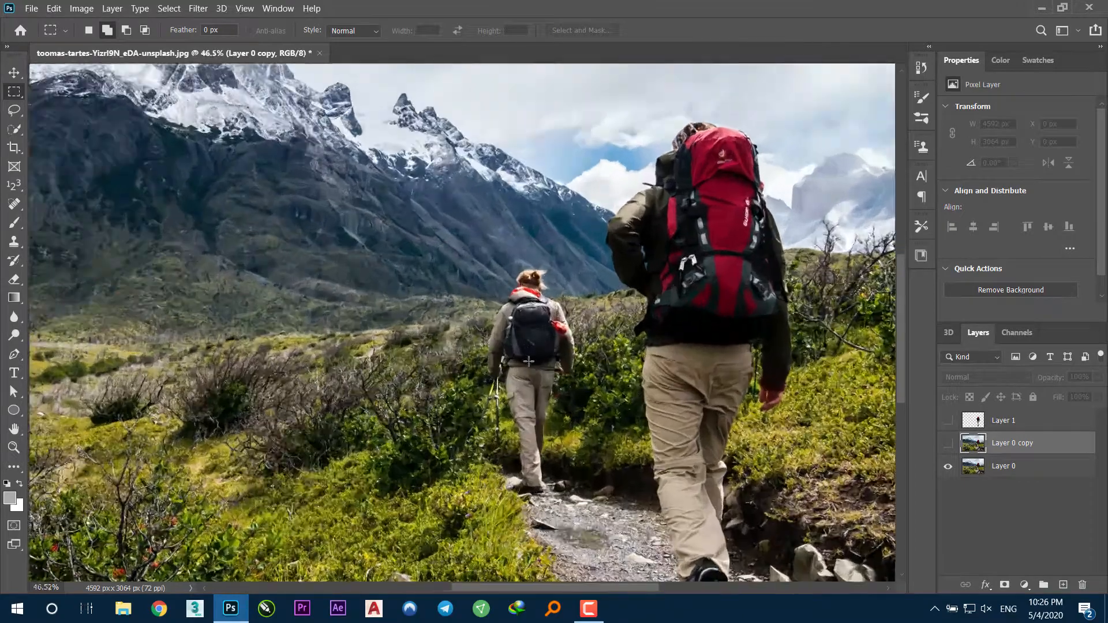
pyautogui.scroll(2, 527, 374)
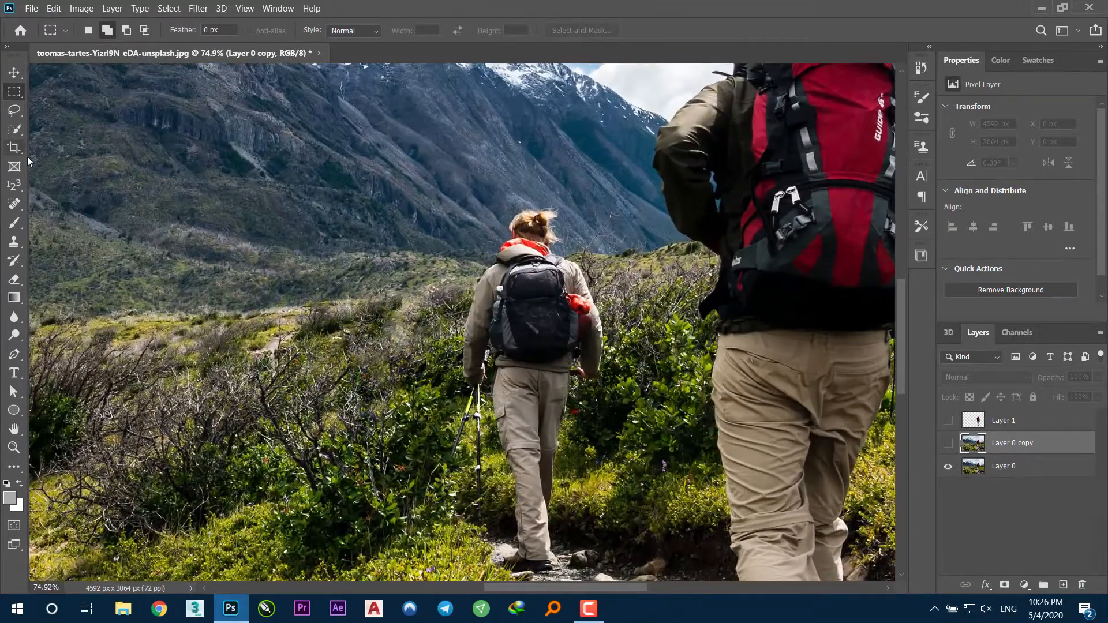
pyautogui.click(14, 130)
pyautogui.rightClick(14, 129)
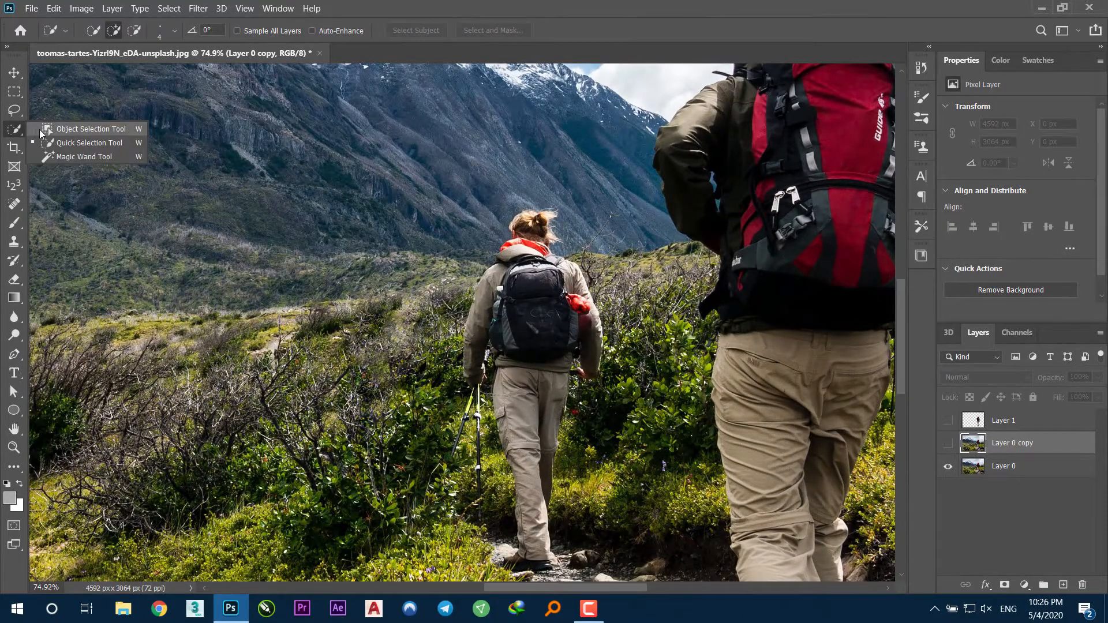
pyautogui.click(91, 129)
pyautogui.scroll(-2, 452, 197)
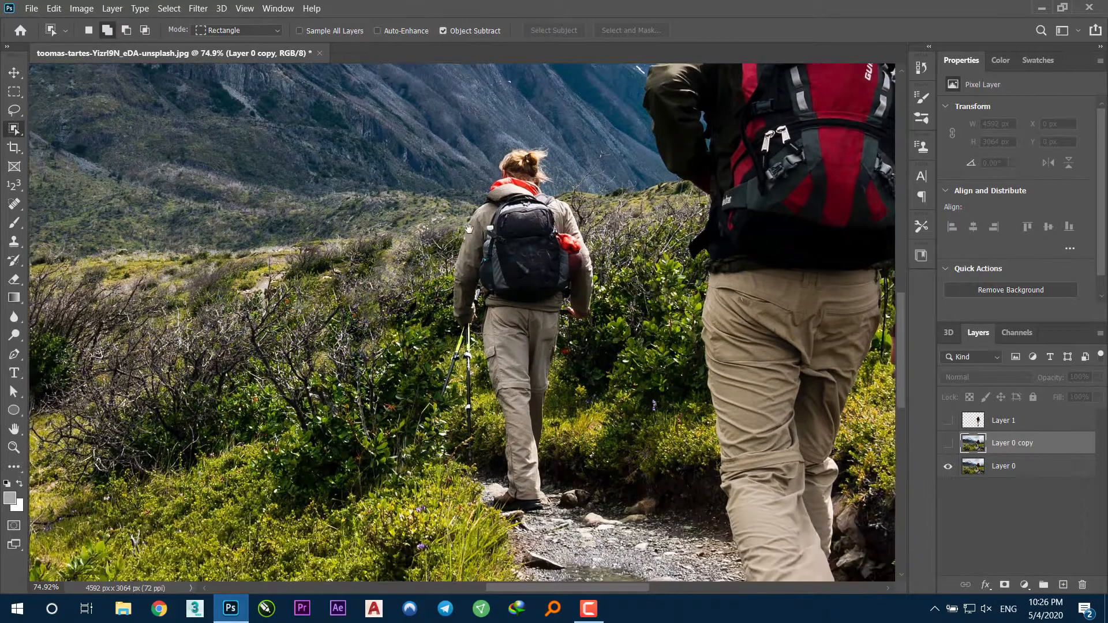
pyautogui.moveTo(441, 134); pyautogui.dragTo(608, 523)
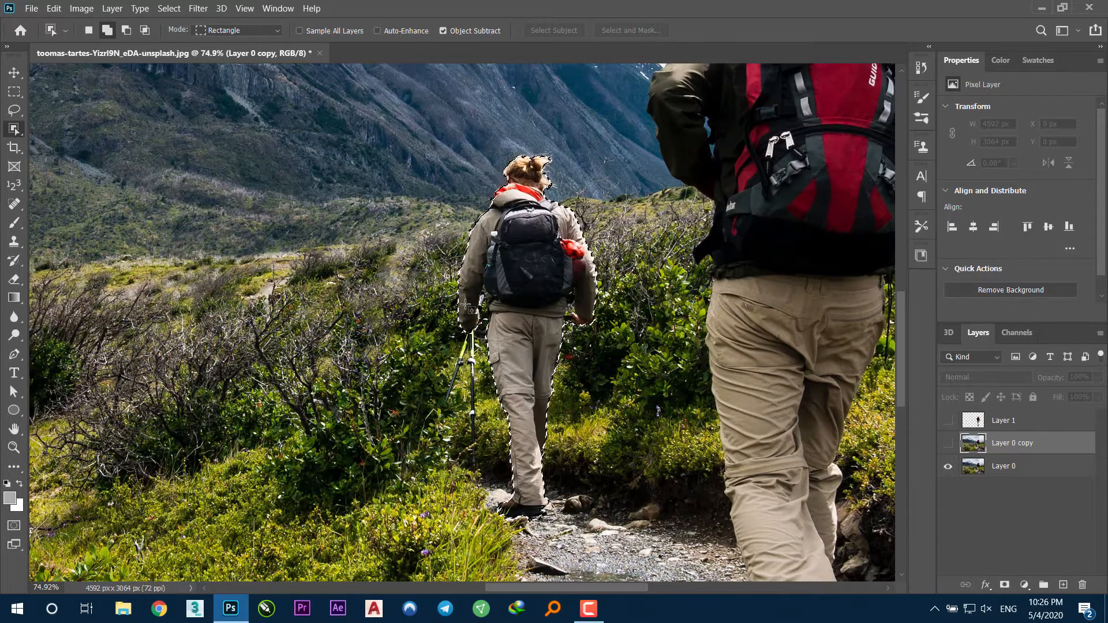
# Subtract the foliage between the distant hiker's right hand and waist using the Quick Selection tool with brush size 4.
pyautogui.press('alt')
pyautogui.scroll(5, 484, 288)
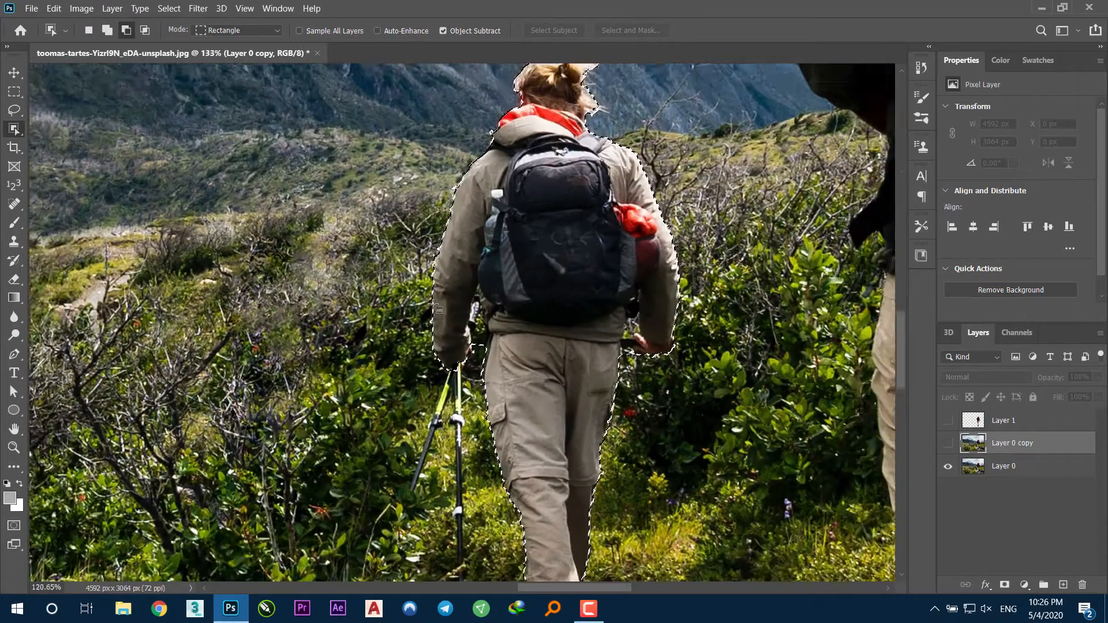
pyautogui.scroll(3, 621, 324)
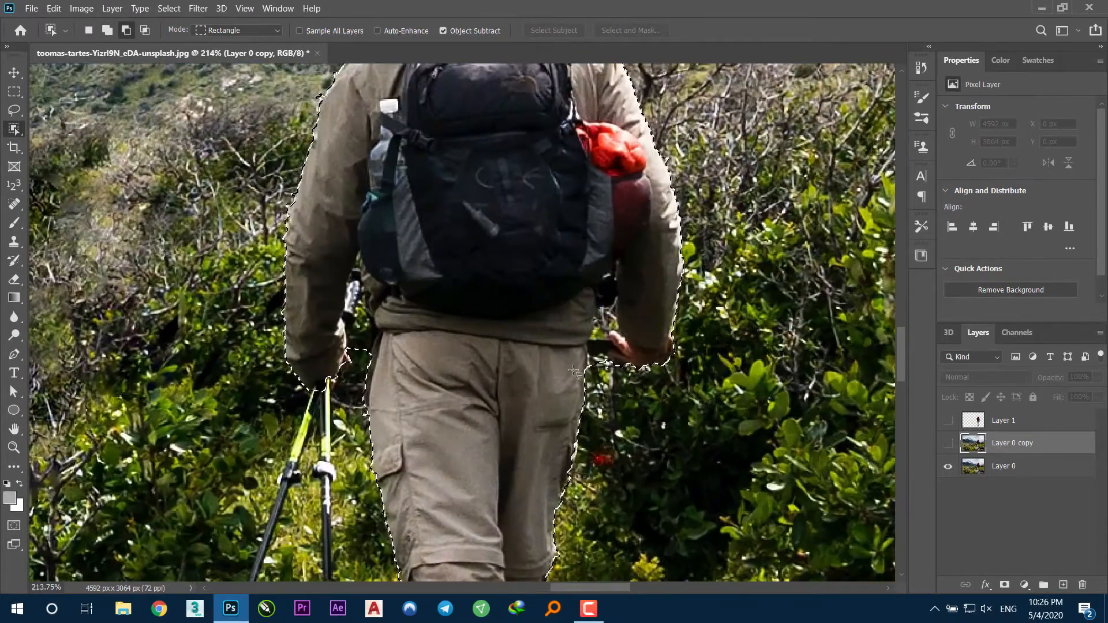
pyautogui.rightClick(14, 129)
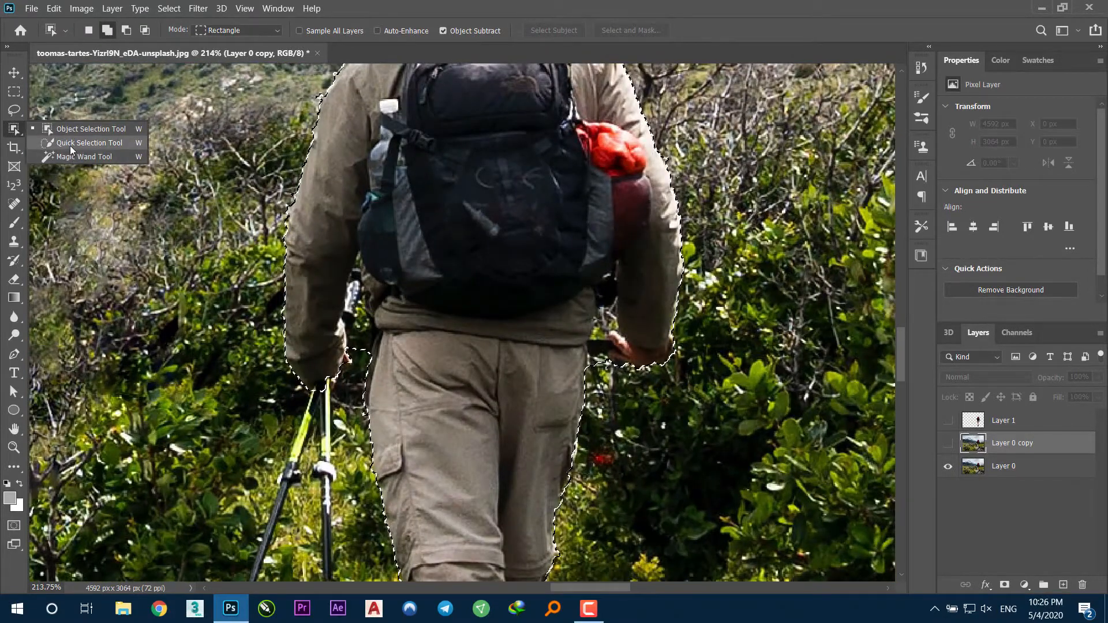
pyautogui.click(69, 144)
pyautogui.scroll(3, 646, 315)
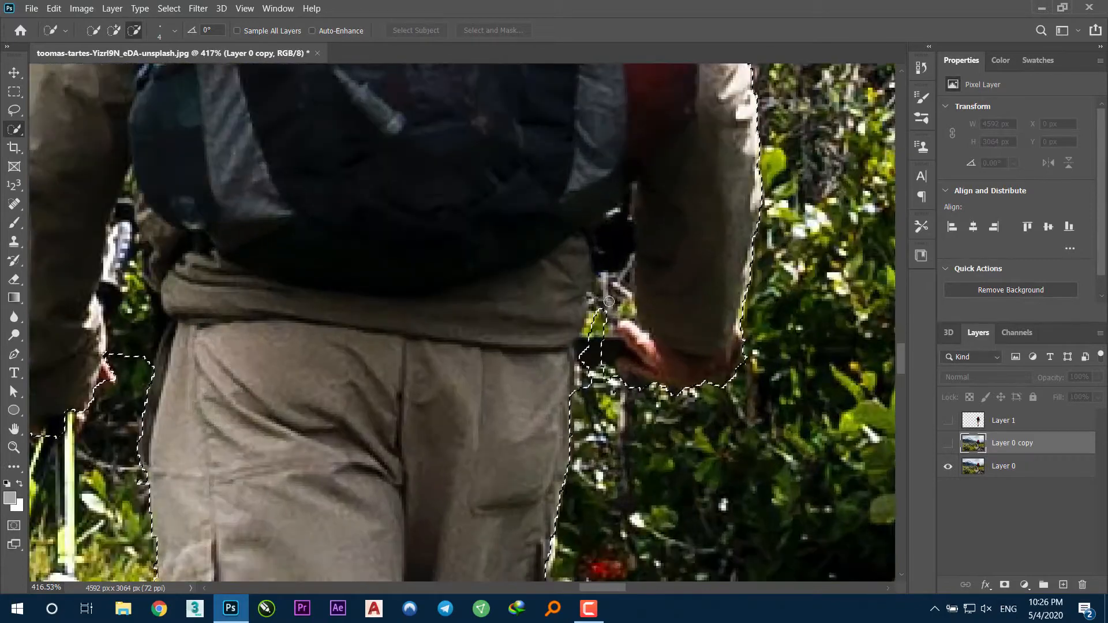
pyautogui.moveTo(613, 288)
pyautogui.mouseDown()
pyautogui.moveTo(585, 334)
pyautogui.moveTo(587, 369)
pyautogui.mouseUp()
pyautogui.hotkey('ctrl', 'z')
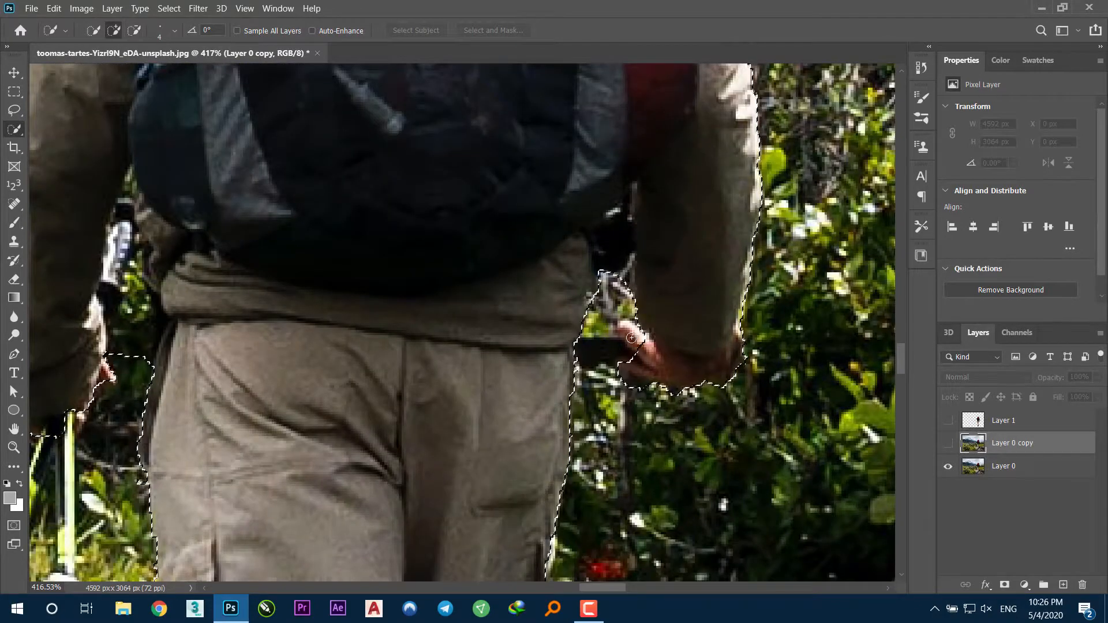
# Subtract the foliage in the gap between the distant hiker's left arm and hip from the selection.
pyautogui.scroll(-3, 257, 369)
pyautogui.scroll(-4, 258, 369)
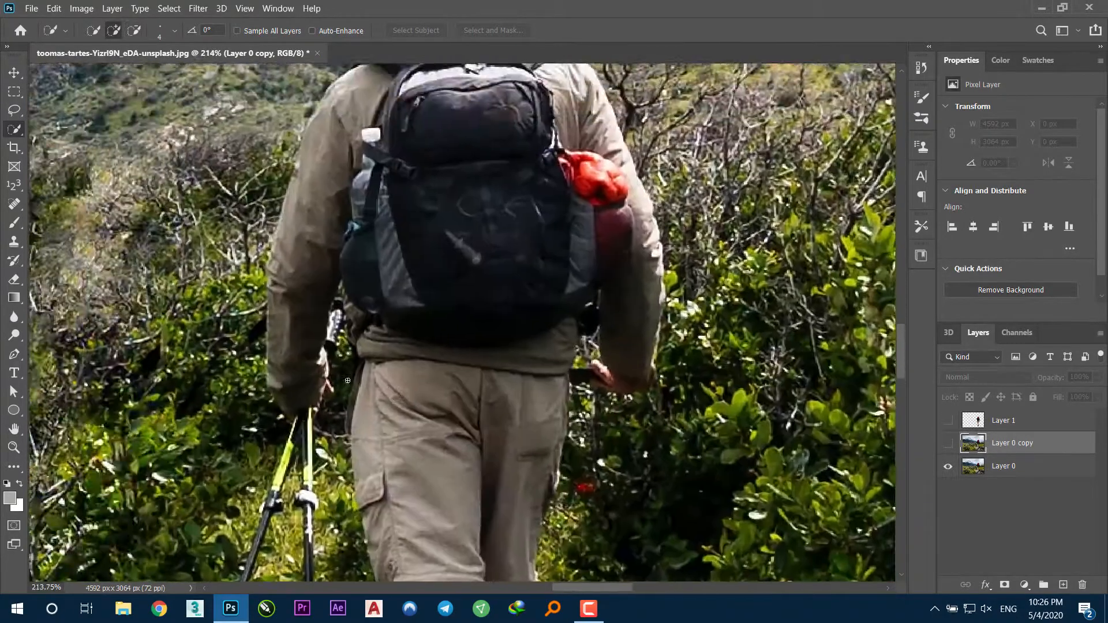
pyautogui.scroll(5, 346, 234)
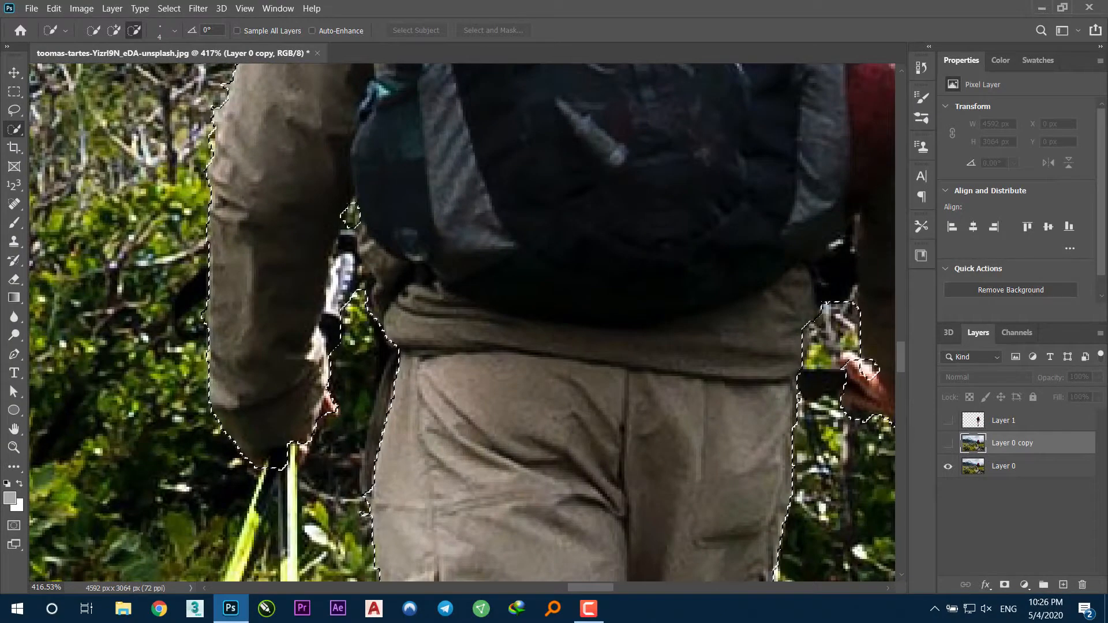
pyautogui.moveTo(346, 233); pyautogui.dragTo(377, 129)
# Add the two trekking poles below the distant hiker's left hand to the selection.
pyautogui.moveTo(304, 463); pyautogui.dragTo(442, 308)
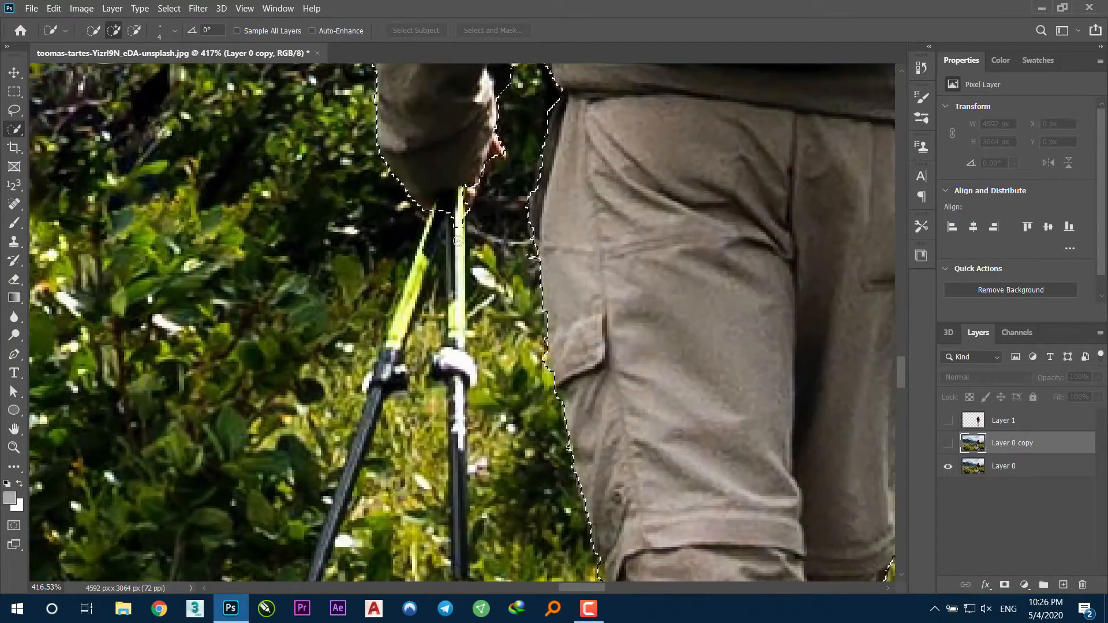
pyautogui.moveTo(458, 583)
pyautogui.mouseDown()
pyautogui.moveTo(443, 206)
pyautogui.moveTo(348, 473)
pyautogui.moveTo(383, 509)
pyautogui.mouseUp()
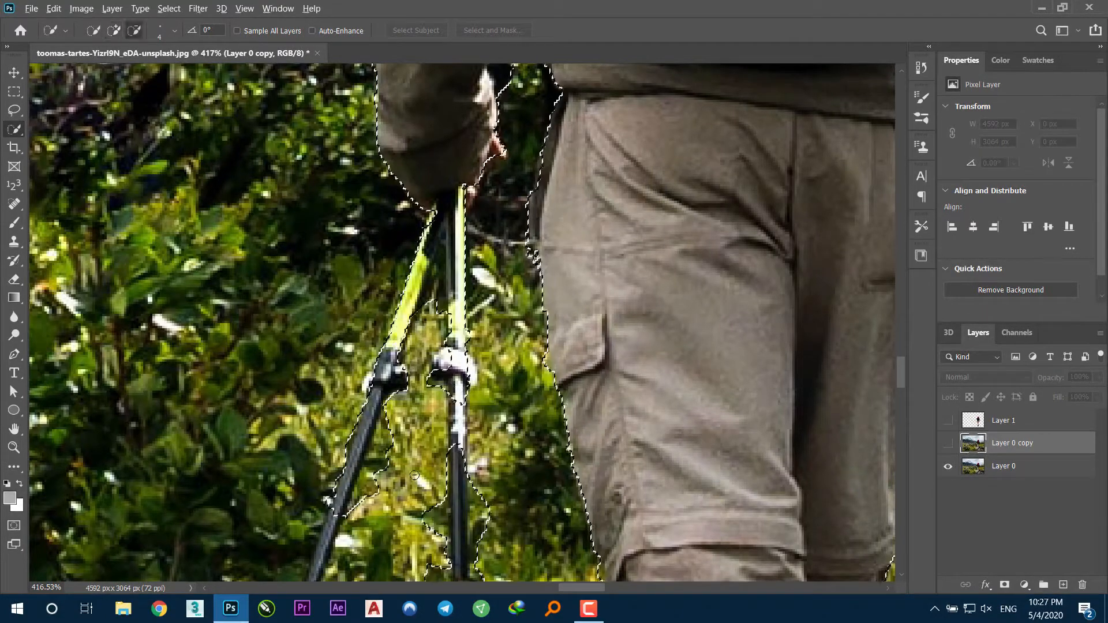
pyautogui.scroll(-2, 474, 441)
pyautogui.moveTo(474, 440)
pyautogui.mouseDown()
pyautogui.moveTo(478, 552)
pyautogui.moveTo(480, 354)
pyautogui.mouseUp()
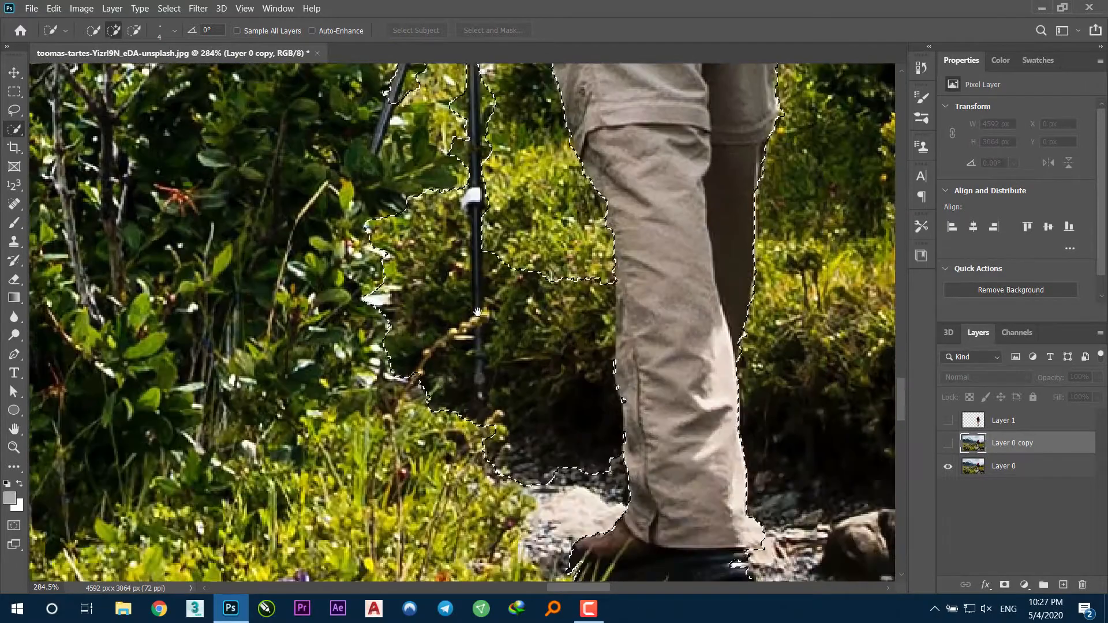
# Enlarge the brush to size 24 and subtract the excess foliage around the lower trekking pole and beside the leg.
pyautogui.keyDown('alt'); pyautogui.rightClick(546, 416); pyautogui.keyUp('alt')
pyautogui.moveTo(547, 416); pyautogui.dragTo(528, 275)
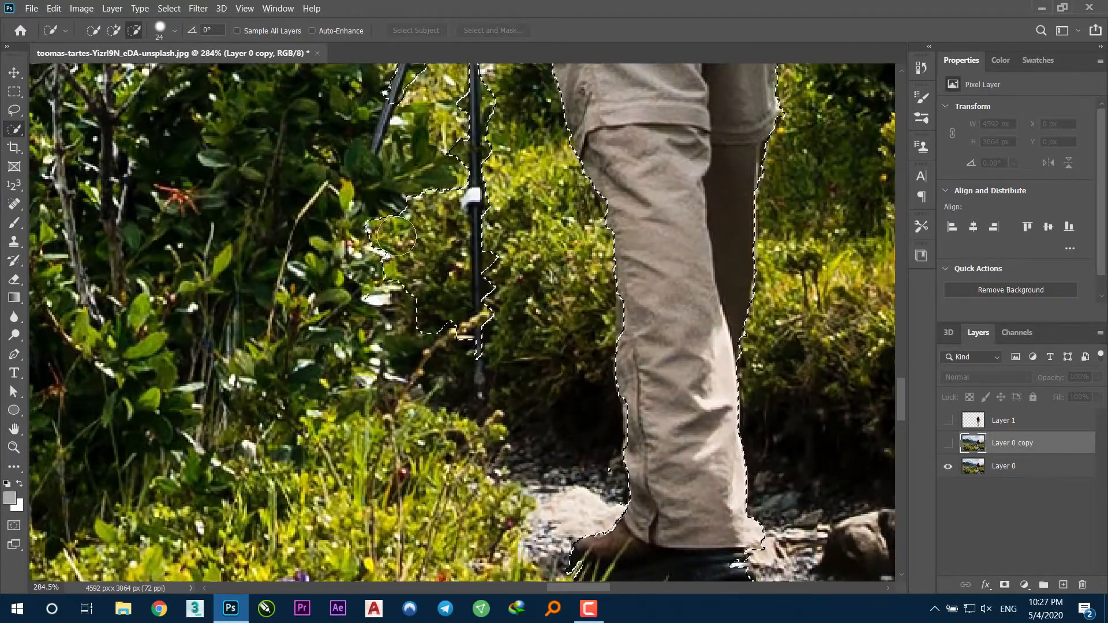
pyautogui.moveTo(431, 264); pyautogui.dragTo(459, 458)
# Reduce the brush to size 7 and subtract the leftover foliage bits along the edges of both trekking poles.
pyautogui.scroll(3, 424, 301)
pyautogui.keyDown('alt'); pyautogui.rightClick(431, 310); pyautogui.keyUp('alt')
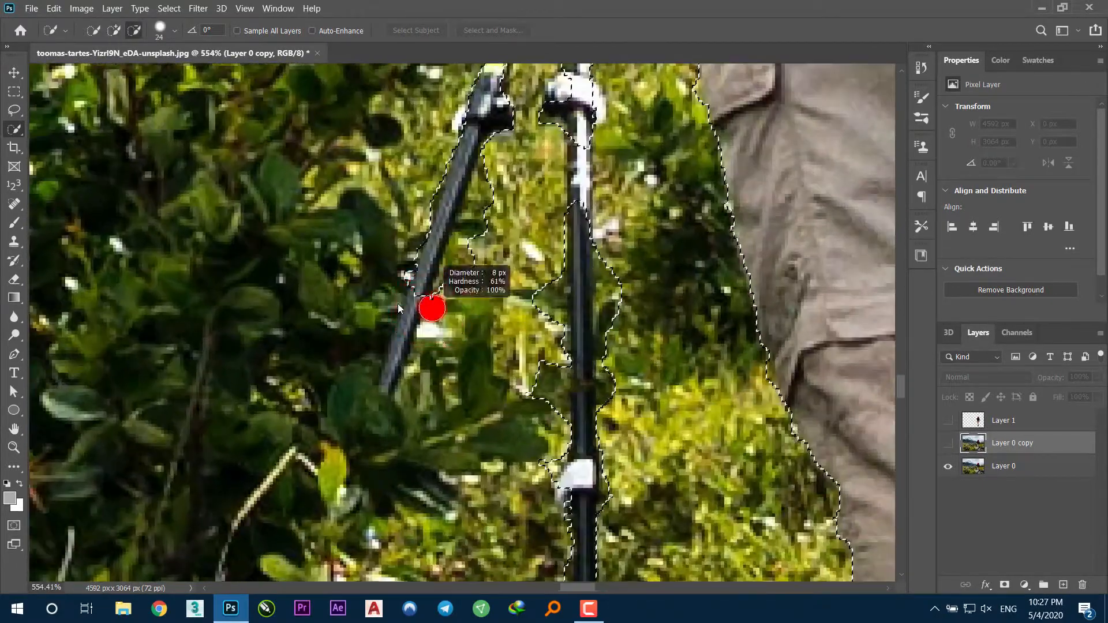
pyautogui.moveTo(425, 292); pyautogui.dragTo(388, 382)
pyautogui.keyDown('alt'); pyautogui.click(551, 462); pyautogui.keyUp('alt')
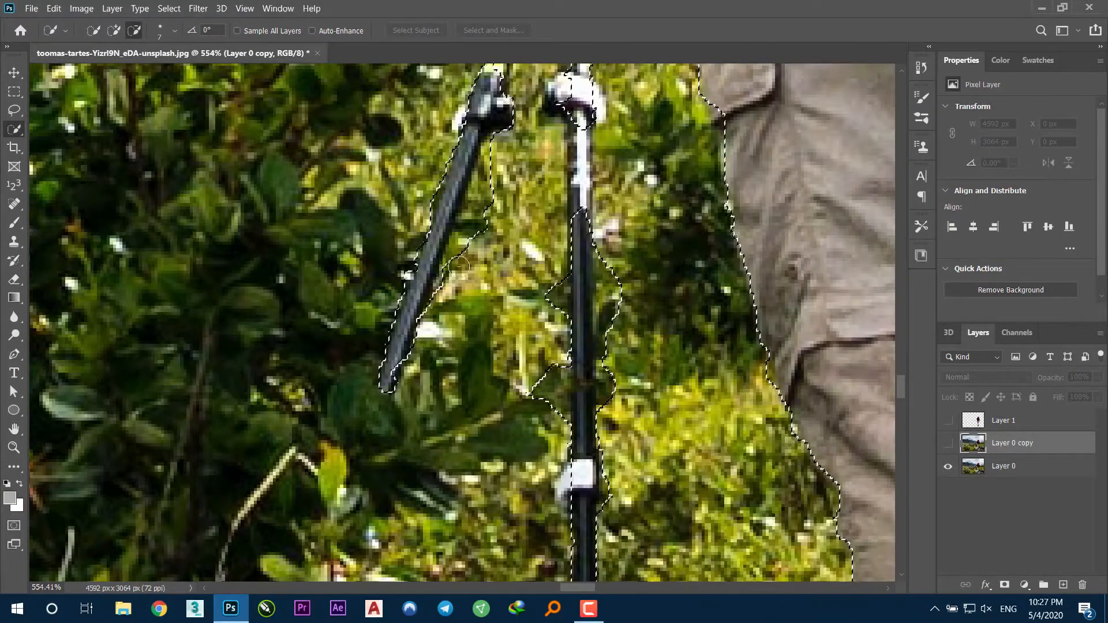
pyautogui.keyDown('alt'); pyautogui.click(546, 300); pyautogui.keyUp('alt')
pyautogui.keyDown('alt'); pyautogui.click(540, 370); pyautogui.keyUp('alt')
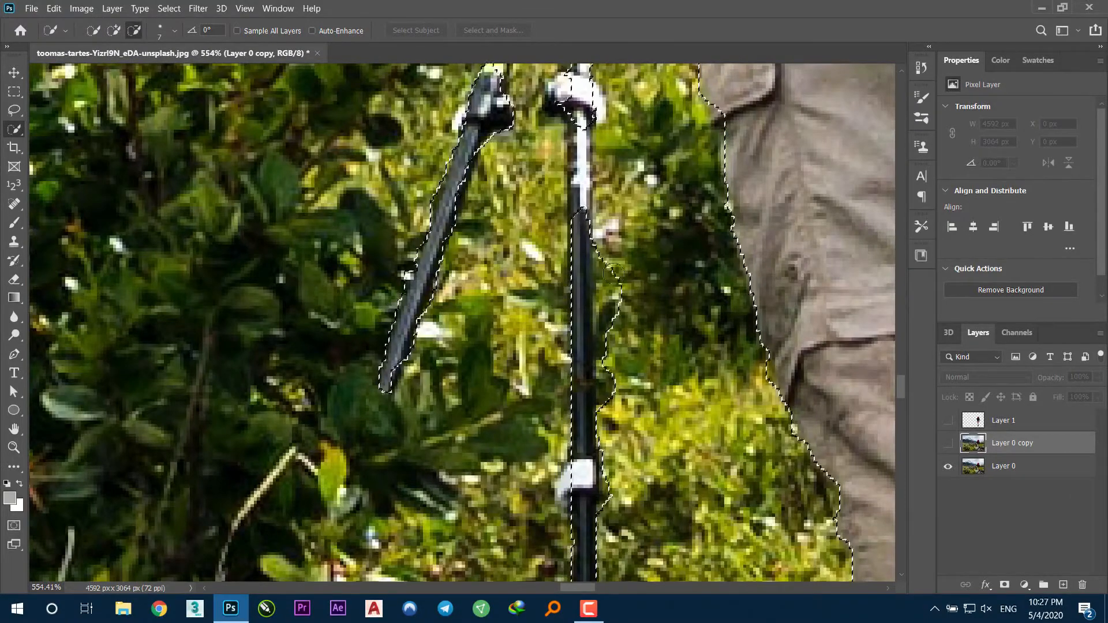
pyautogui.scroll(3, 578, 336)
pyautogui.moveTo(577, 336); pyautogui.dragTo(578, 315)
pyautogui.scroll(-5, 569, 569)
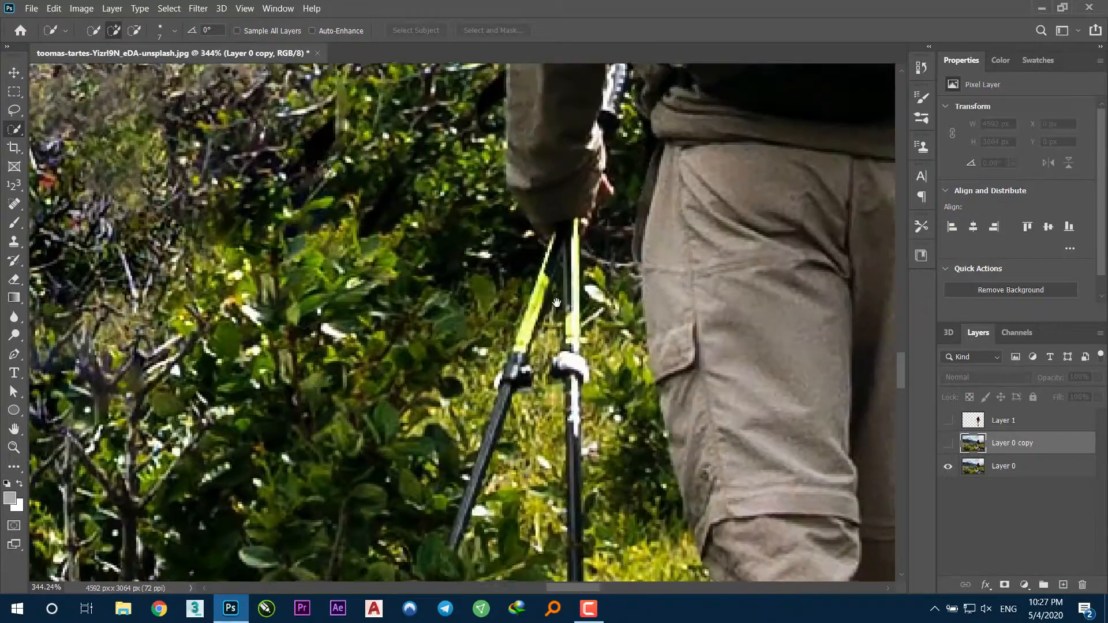
pyautogui.scroll(6, 541, 324)
pyautogui.click(15, 355)
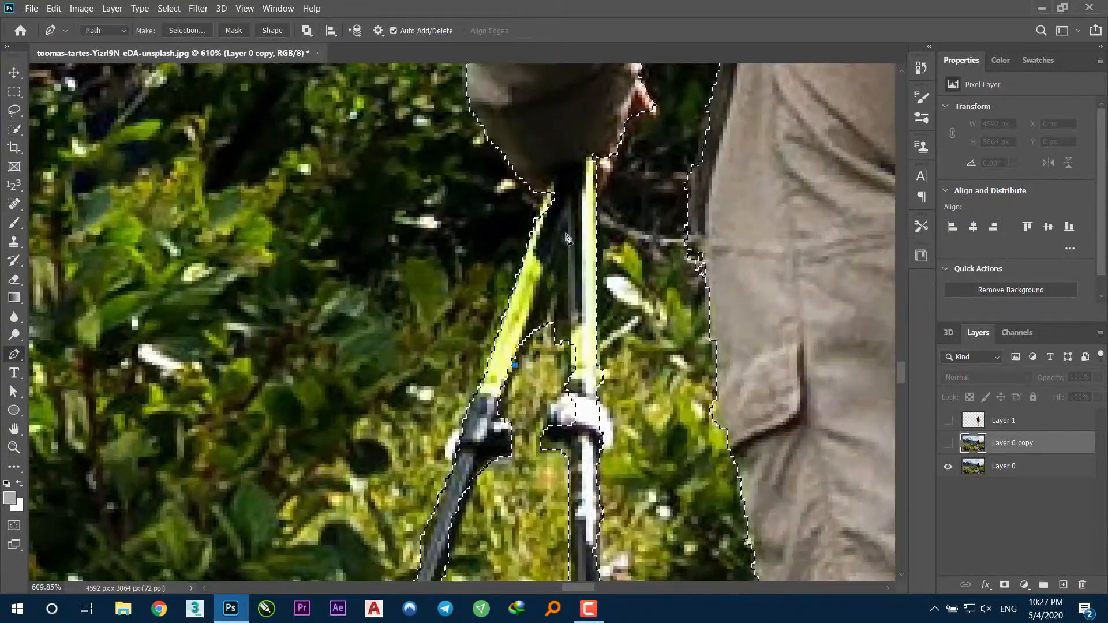
pyautogui.click(515, 365)
pyautogui.click(564, 232)
pyautogui.click(515, 365)
pyautogui.rightClick(554, 325)
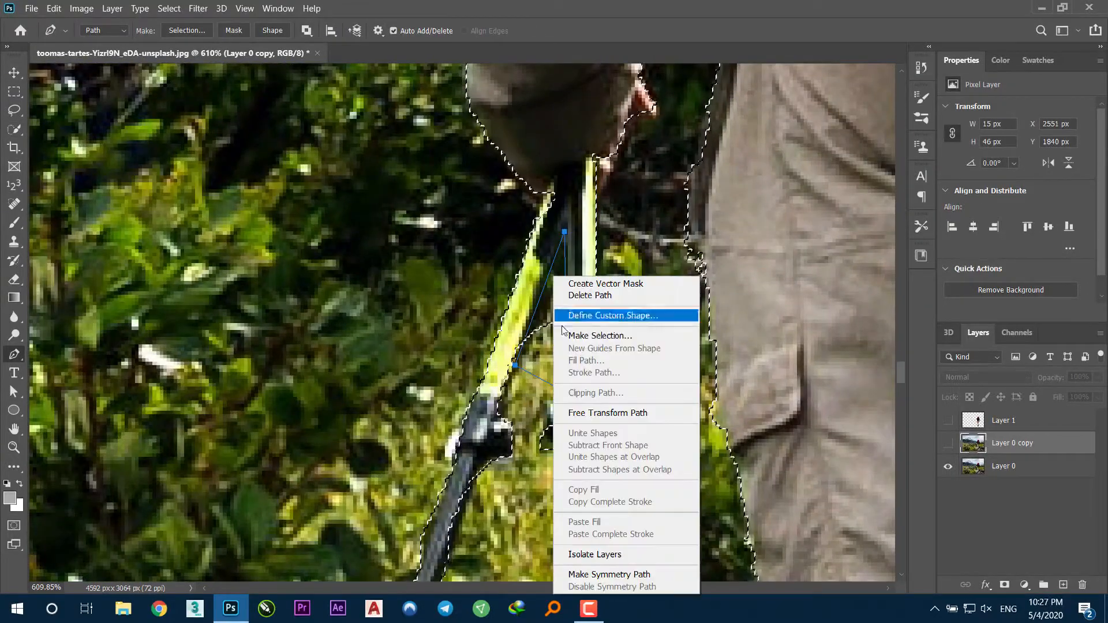
pyautogui.click(396, 334)
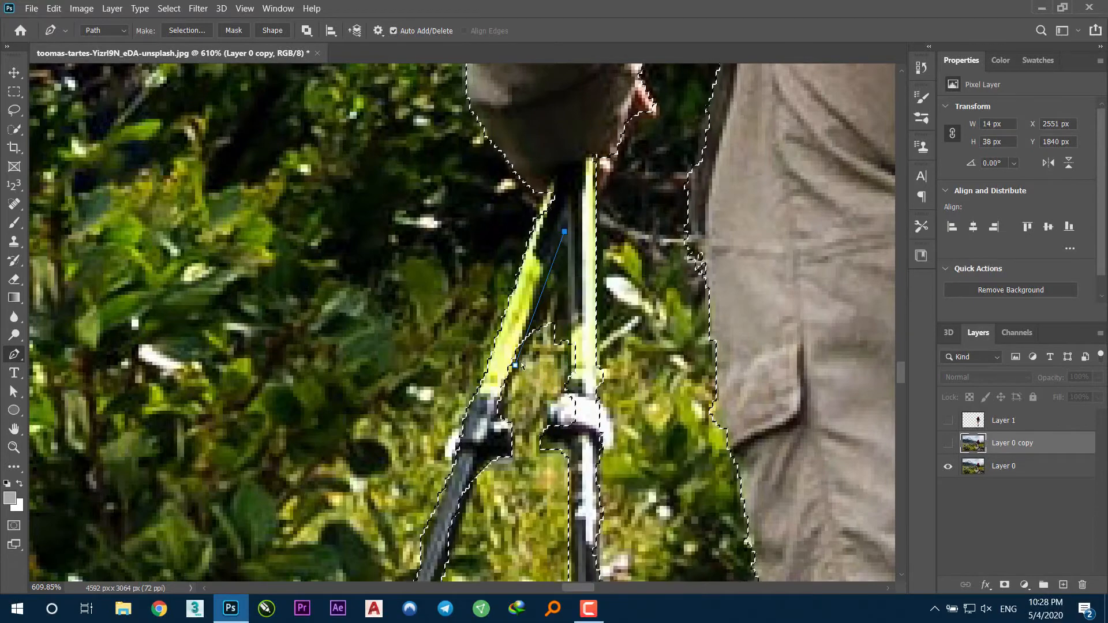
pyautogui.hotkey('ctrl', 'Return')
# Subtract the foliage wedge between the two trekking poles below the hand from the selection with the Lasso tool.
pyautogui.click(16, 115)
pyautogui.press('alt')
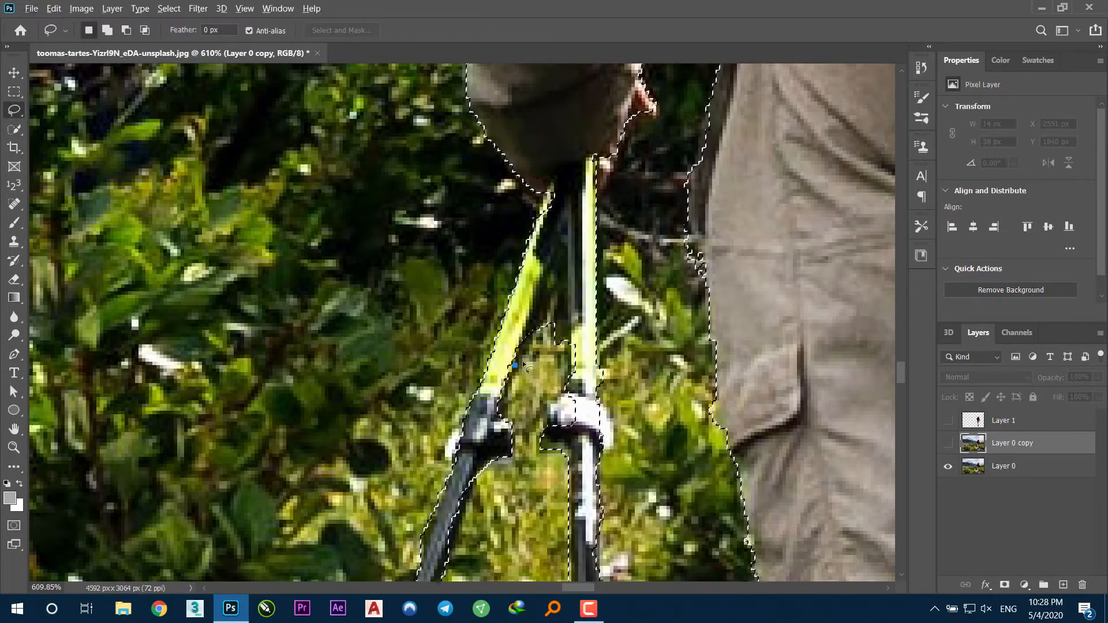
pyautogui.moveTo(520, 359); pyautogui.dragTo(542, 315)
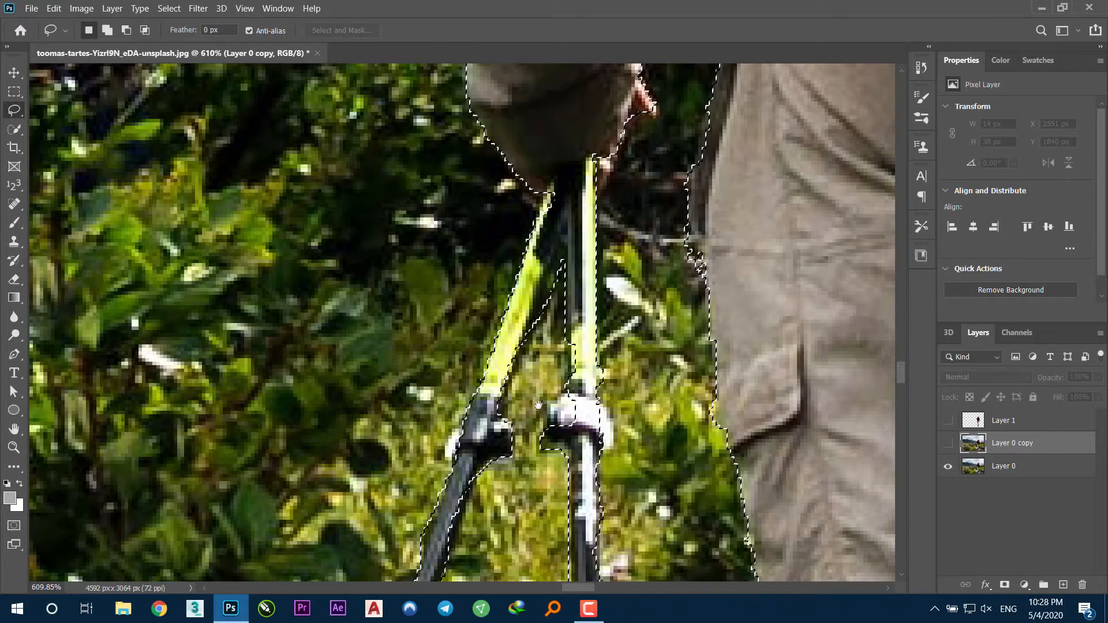
# Add the missing edge parts of the vertical trekking pole's upper clamp to the selection.
pyautogui.scroll(-2, 568, 373)
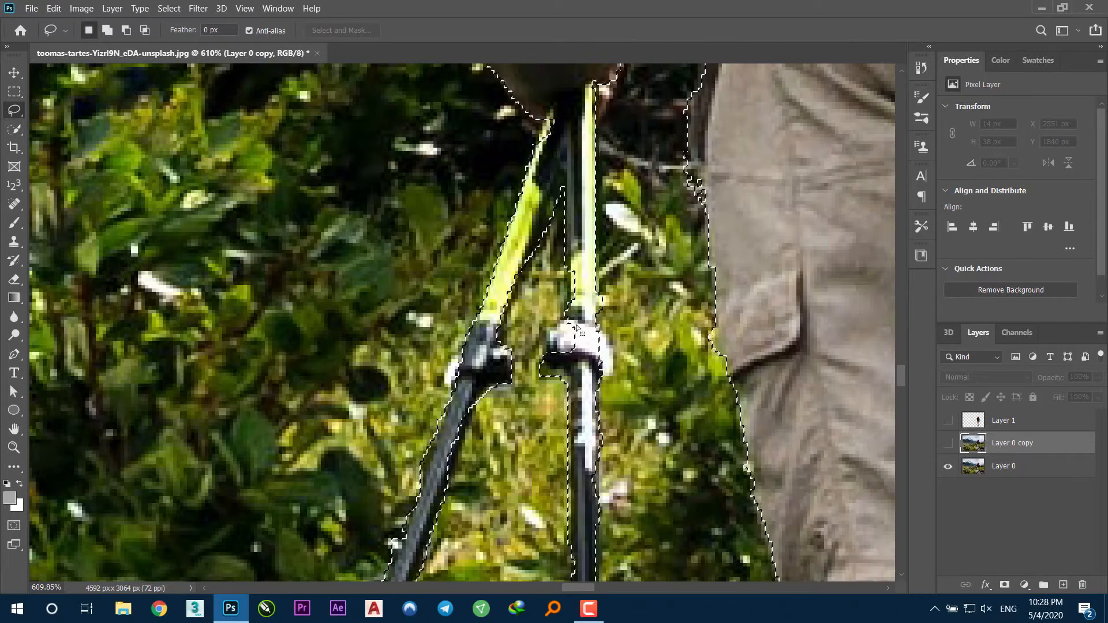
pyautogui.moveTo(546, 351)
pyautogui.mouseDown()
pyautogui.moveTo(569, 326)
pyautogui.moveTo(553, 355)
pyautogui.mouseUp()
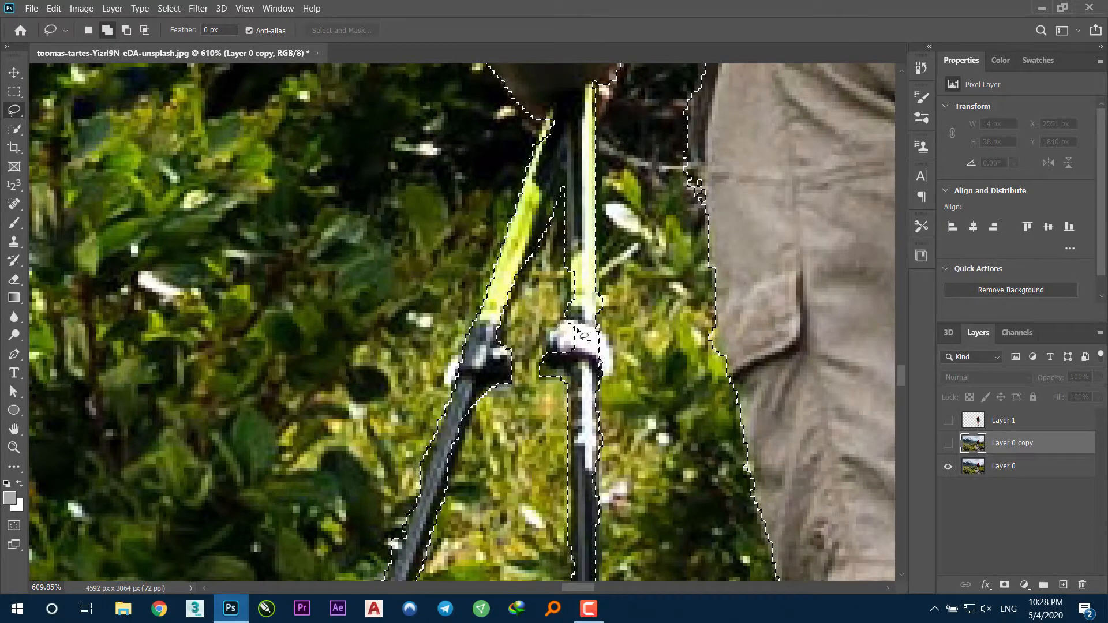
pyautogui.moveTo(553, 346); pyautogui.dragTo(555, 342)
# Subtract the excess foliage along the lower half of the vertical trekking pole and add the pole's tip to the selection.
pyautogui.moveTo(459, 428)
pyautogui.mouseDown()
pyautogui.moveTo(501, 312)
pyautogui.moveTo(486, 362)
pyautogui.mouseUp()
pyautogui.moveTo(508, 462); pyautogui.dragTo(454, 225)
pyautogui.moveTo(592, 336)
pyautogui.mouseDown()
pyautogui.moveTo(593, 292)
pyautogui.moveTo(566, 223)
pyautogui.moveTo(548, 274)
pyautogui.moveTo(562, 271)
pyautogui.mouseUp()
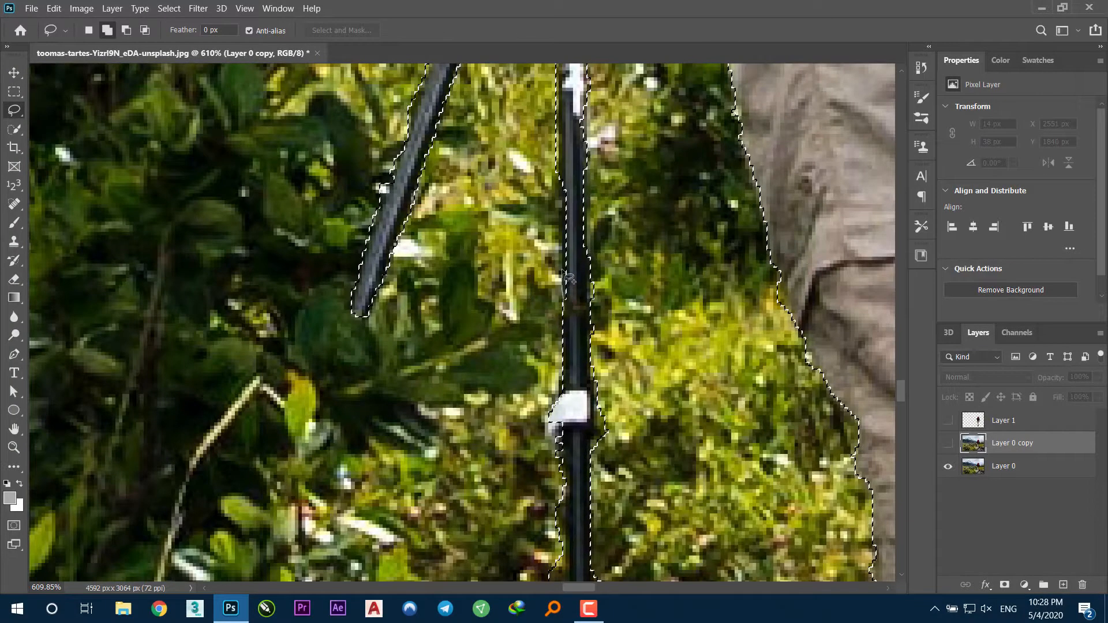
pyautogui.moveTo(574, 219); pyautogui.dragTo(577, 316)
pyautogui.moveTo(580, 378)
pyautogui.mouseDown()
pyautogui.moveTo(582, 318)
pyautogui.moveTo(600, 366)
pyautogui.mouseUp()
pyautogui.moveTo(598, 409)
pyautogui.mouseDown()
pyautogui.moveTo(557, 381)
pyautogui.moveTo(570, 549)
pyautogui.moveTo(551, 573)
pyautogui.moveTo(547, 378)
pyautogui.mouseUp()
pyautogui.moveTo(588, 513)
pyautogui.mouseDown()
pyautogui.moveTo(580, 316)
pyautogui.moveTo(585, 387)
pyautogui.mouseUp()
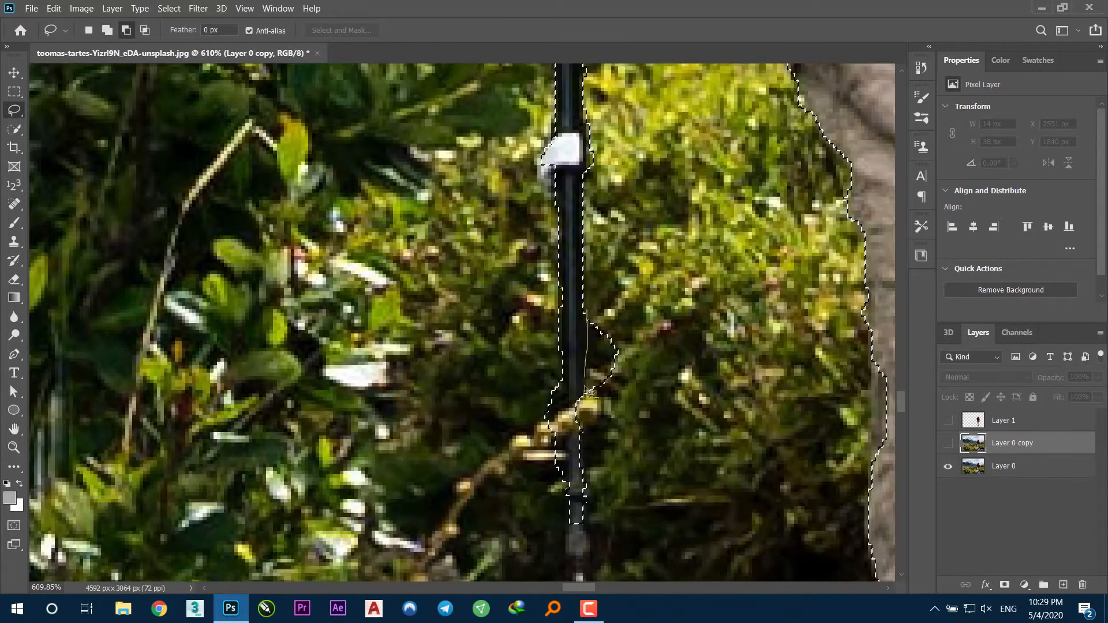
pyautogui.moveTo(583, 523)
pyautogui.mouseDown()
pyautogui.moveTo(569, 369)
pyautogui.moveTo(567, 434)
pyautogui.mouseUp()
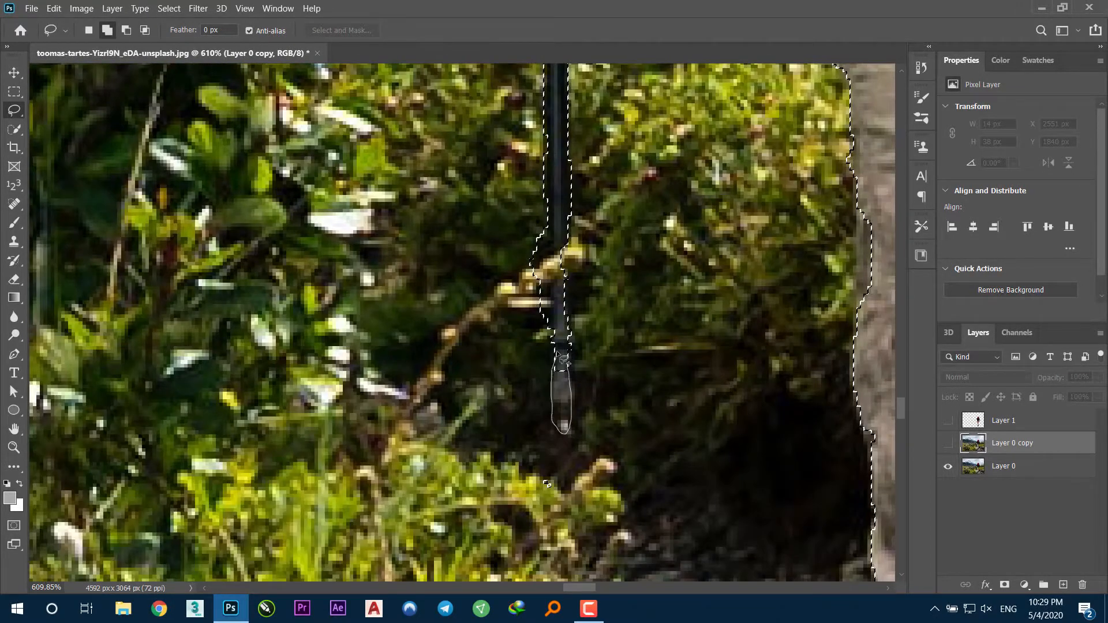
pyautogui.moveTo(559, 358); pyautogui.dragTo(558, 356)
# Subtract the excess ground below the distant hiker's boot and add the bright strip missing at the sole's end to the selection.
pyautogui.moveTo(548, 229); pyautogui.dragTo(518, 328)
pyautogui.moveTo(583, 92)
pyautogui.mouseDown()
pyautogui.moveTo(563, 549)
pyautogui.moveTo(573, 294)
pyautogui.mouseUp()
pyautogui.moveTo(601, 210); pyautogui.dragTo(583, 461)
pyautogui.moveTo(600, 116); pyautogui.dragTo(543, 462)
pyautogui.moveTo(721, 173); pyautogui.dragTo(461, 427)
pyautogui.moveTo(727, 508); pyautogui.dragTo(479, 127)
pyautogui.moveTo(664, 549); pyautogui.dragTo(473, 93)
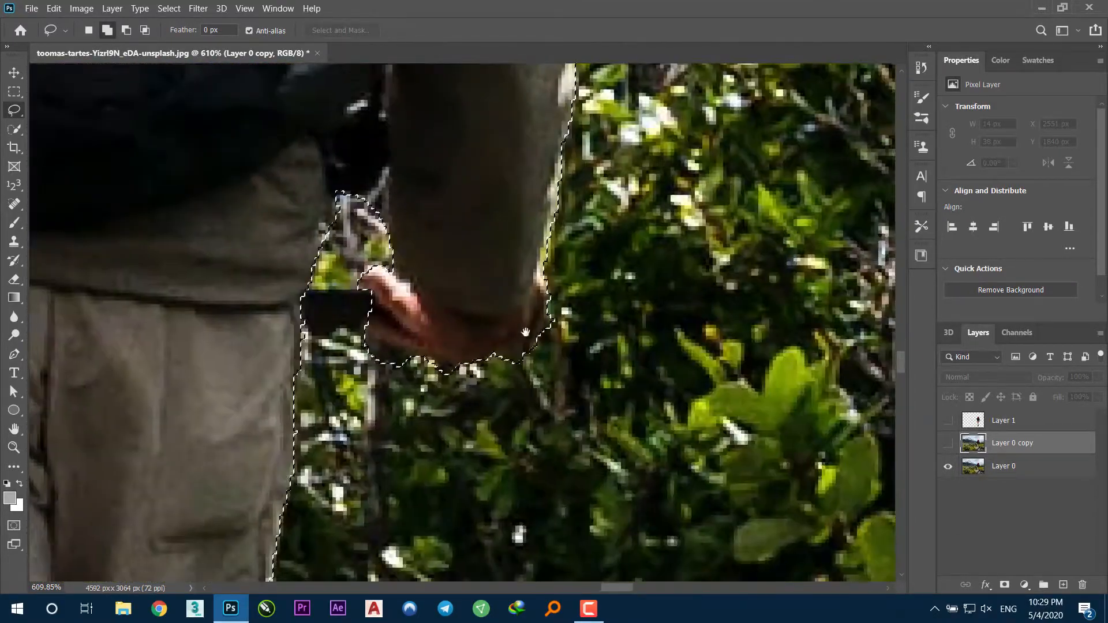
pyautogui.moveTo(514, 518); pyautogui.dragTo(543, 93)
pyautogui.moveTo(497, 520)
pyautogui.mouseDown()
pyautogui.moveTo(466, 272)
pyautogui.moveTo(479, 67)
pyautogui.mouseUp()
pyautogui.moveTo(358, 548)
pyautogui.mouseDown()
pyautogui.moveTo(488, 110)
pyautogui.moveTo(504, 129)
pyautogui.mouseUp()
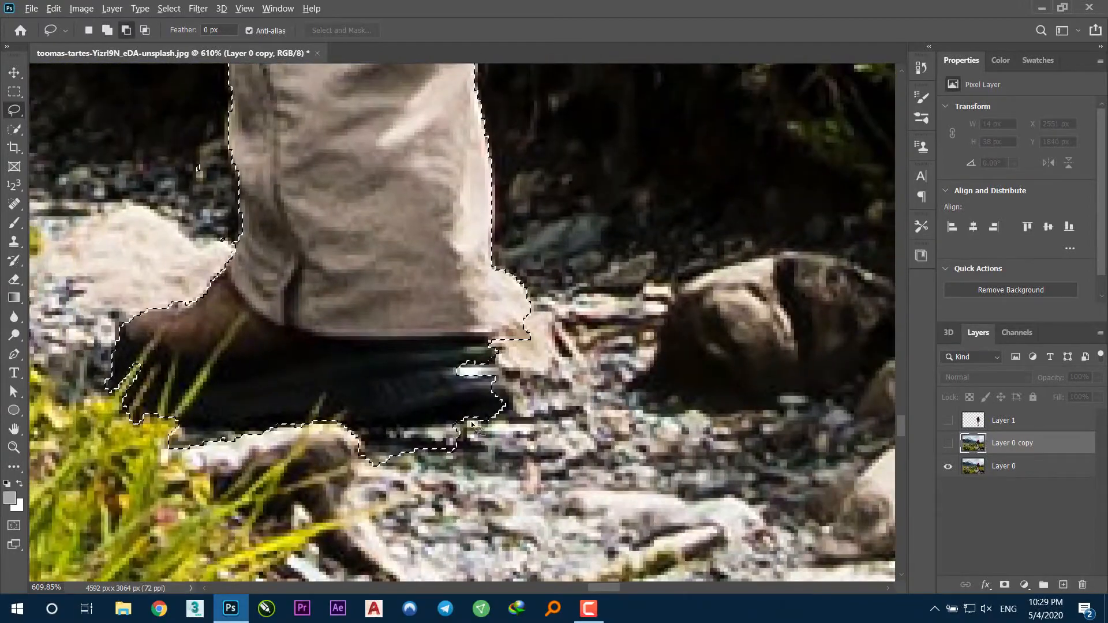
pyautogui.moveTo(495, 457); pyautogui.dragTo(495, 453)
pyautogui.moveTo(473, 394); pyautogui.dragTo(487, 386)
pyautogui.moveTo(304, 377); pyautogui.dragTo(400, 391)
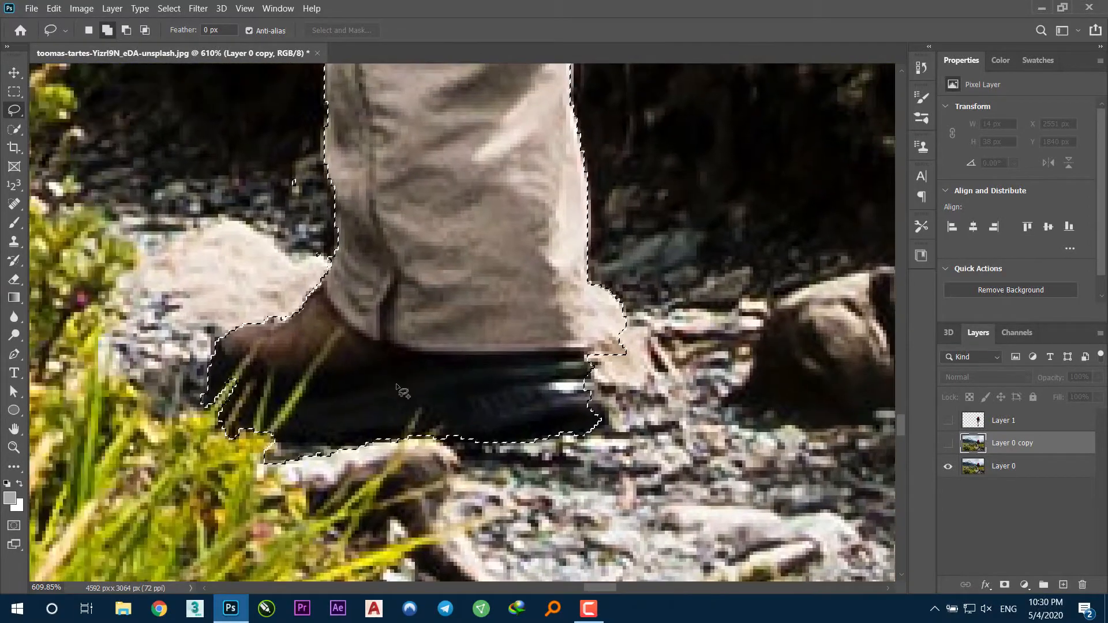
pyautogui.moveTo(269, 440)
pyautogui.mouseDown()
pyautogui.moveTo(379, 449)
pyautogui.moveTo(286, 466)
pyautogui.mouseUp()
# Copy the selected distant hiker to a new layer with Layer Via Copy.
pyautogui.hotkey('ctrl', '0')
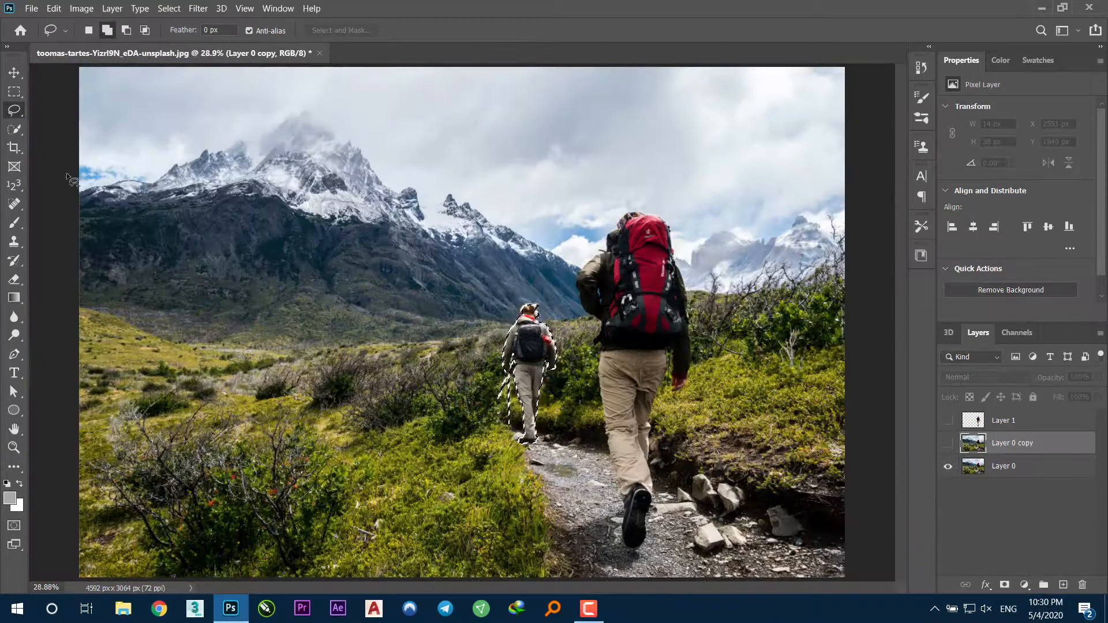
pyautogui.click(14, 91)
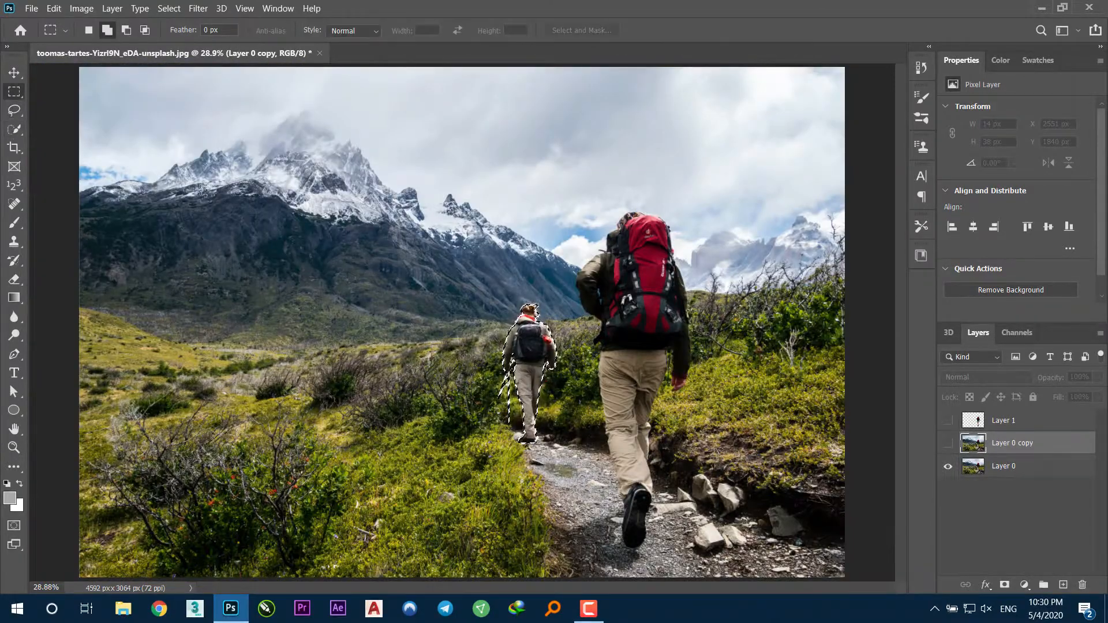
pyautogui.rightClick(528, 349)
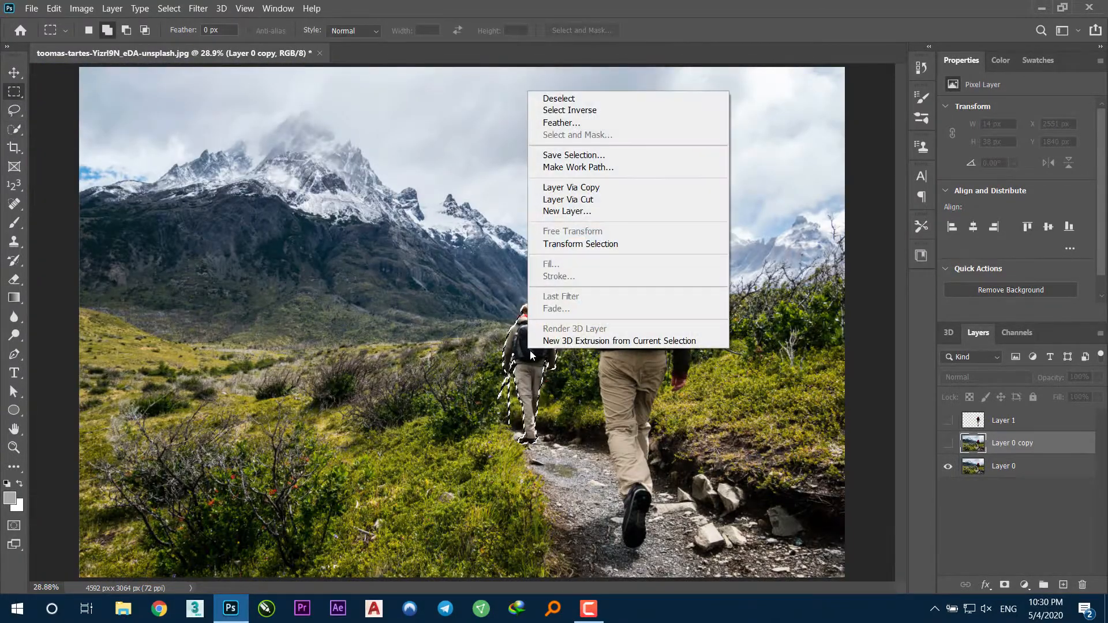
pyautogui.click(572, 187)
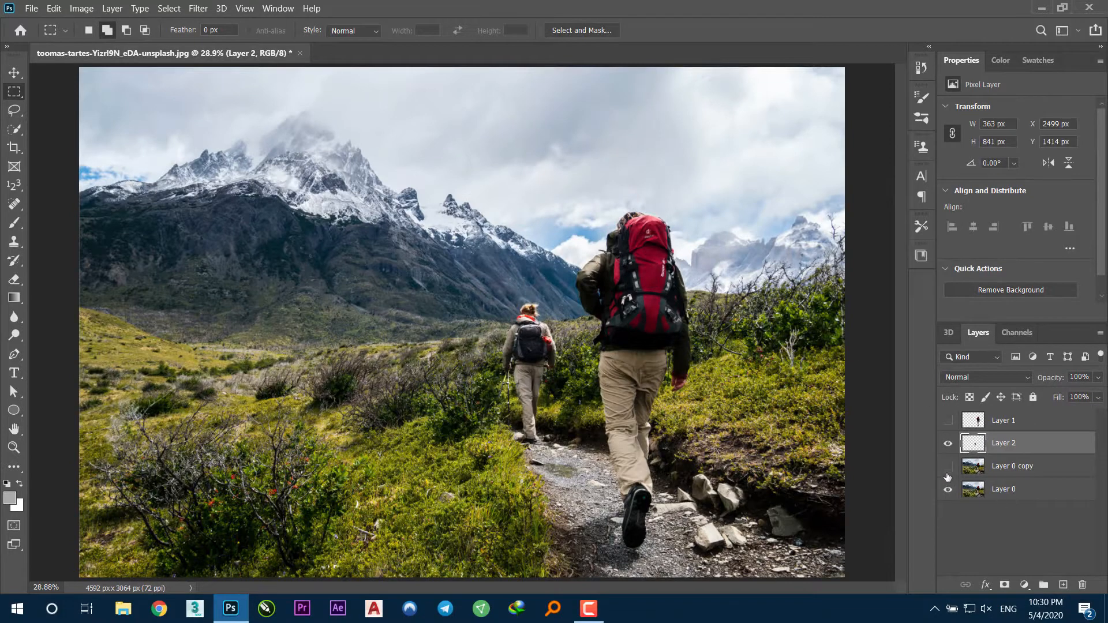
# Hide Layer 0, preview both hiker cutouts on transparency, and leave only Layer 0 copy visible.
pyautogui.click(948, 491)
pyautogui.click(948, 421)
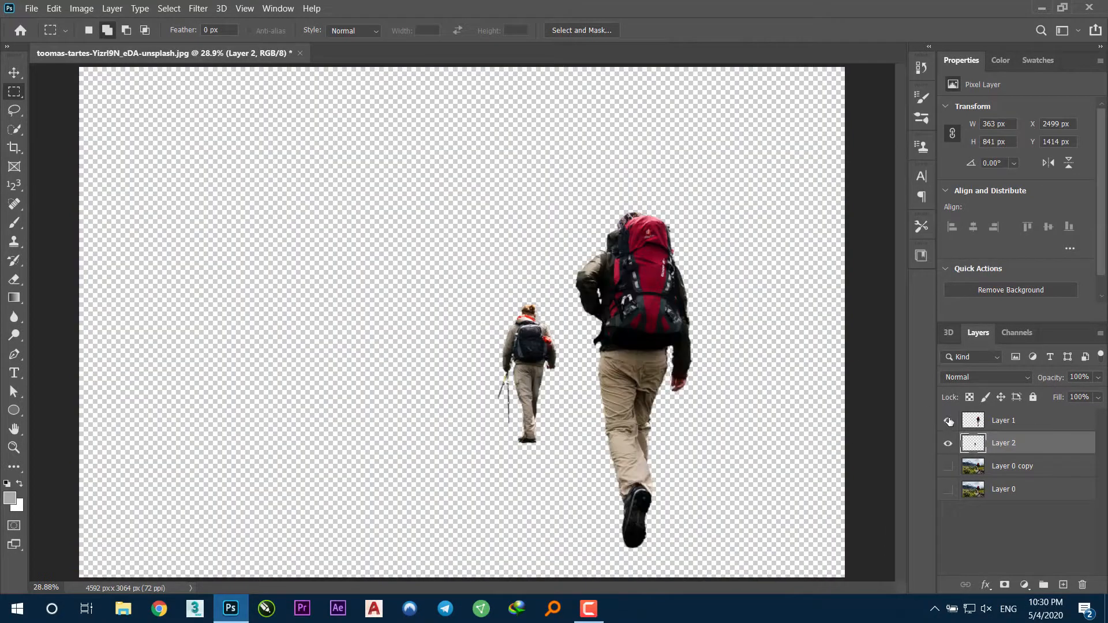
pyautogui.click(949, 421)
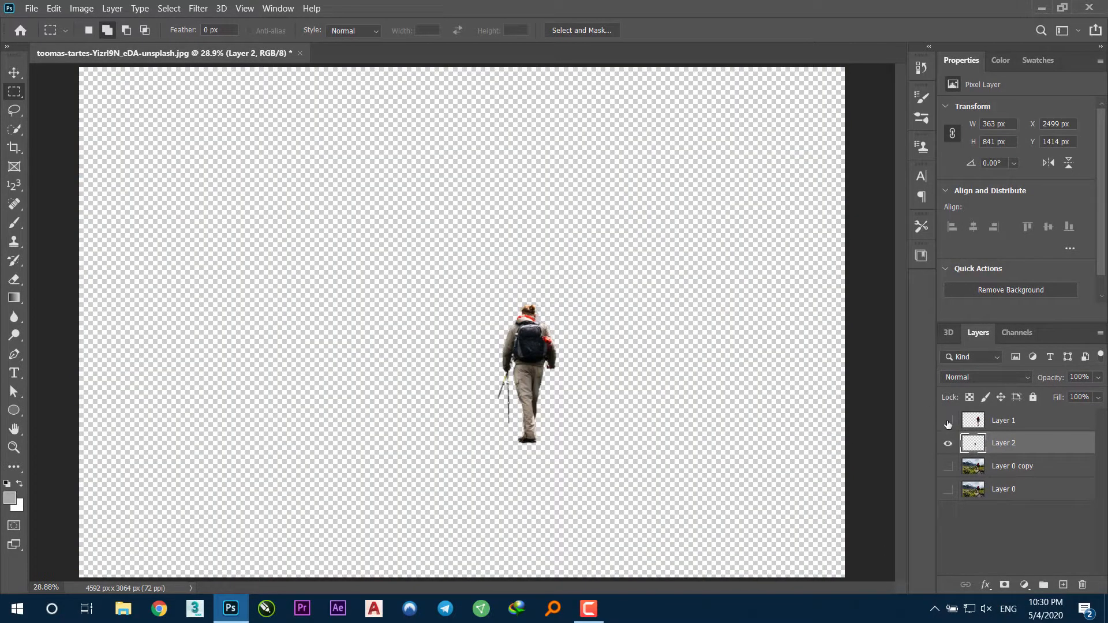
pyautogui.click(949, 440)
pyautogui.click(948, 466)
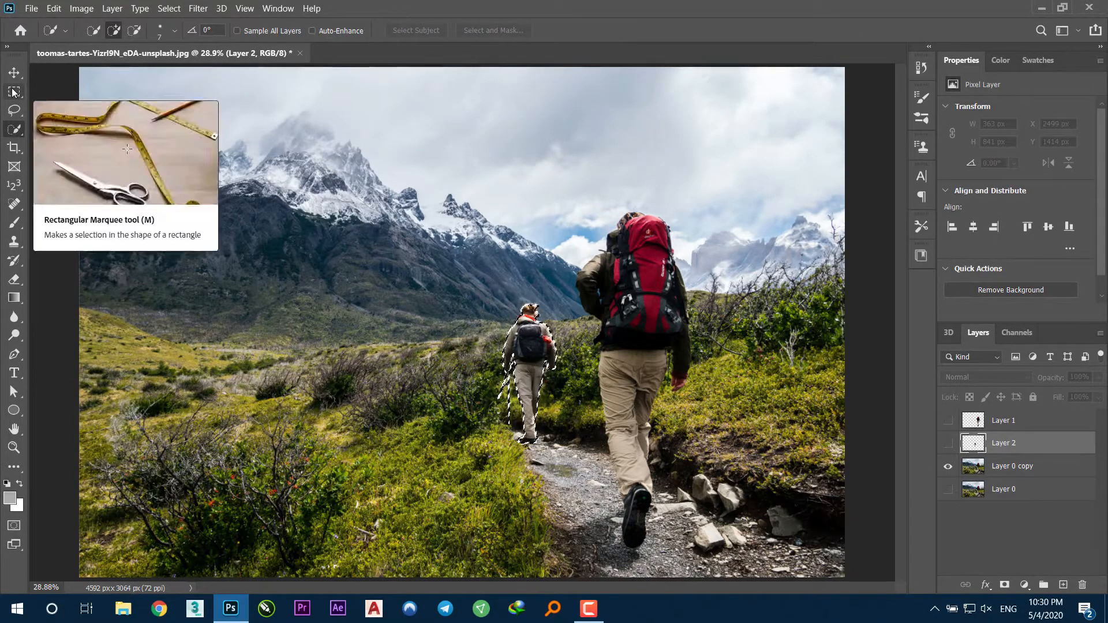
# Try feathering the distant hiker's selection by 10 pixels and check its effect around the trekking poles.
pyautogui.rightClick(528, 349)
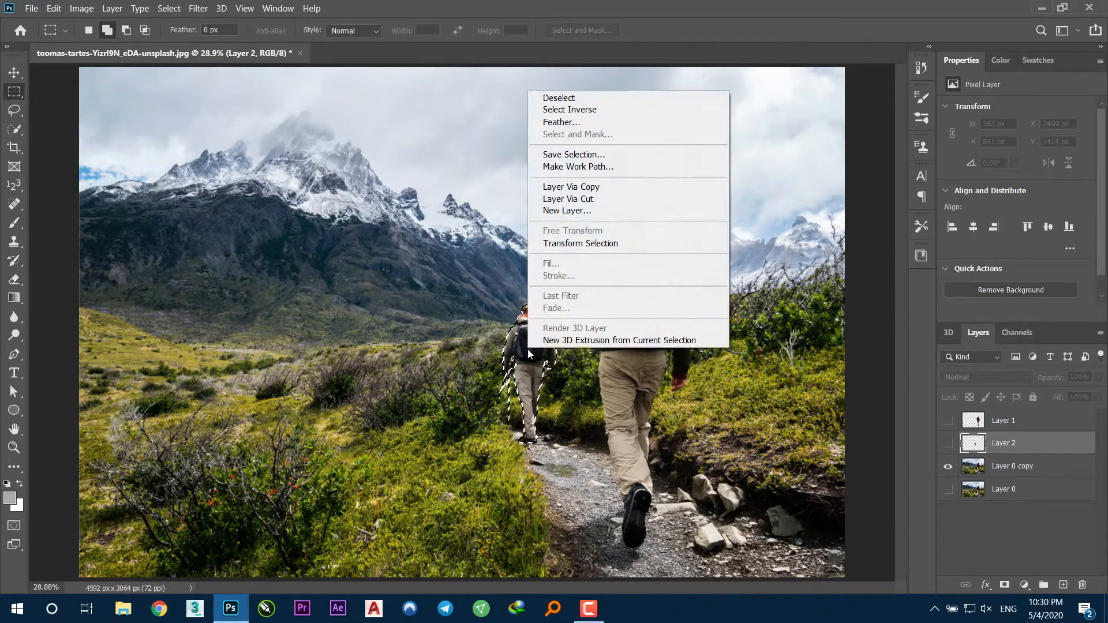
pyautogui.click(569, 122)
pyautogui.press('BackSpace')
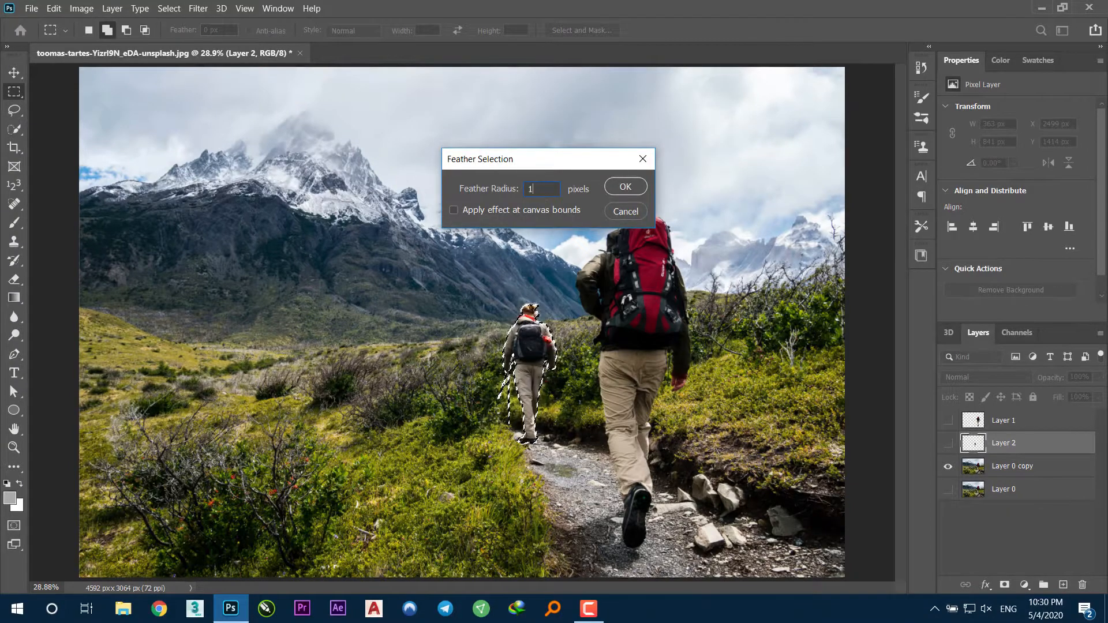
pyautogui.write('10')
pyautogui.press('Return')
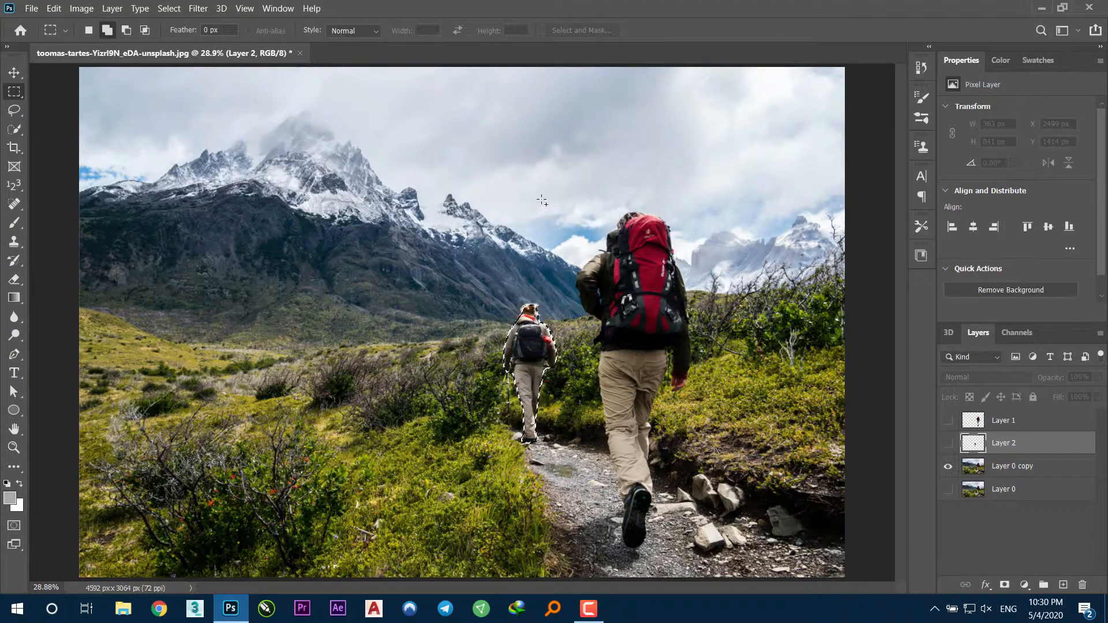
pyautogui.scroll(8, 537, 404)
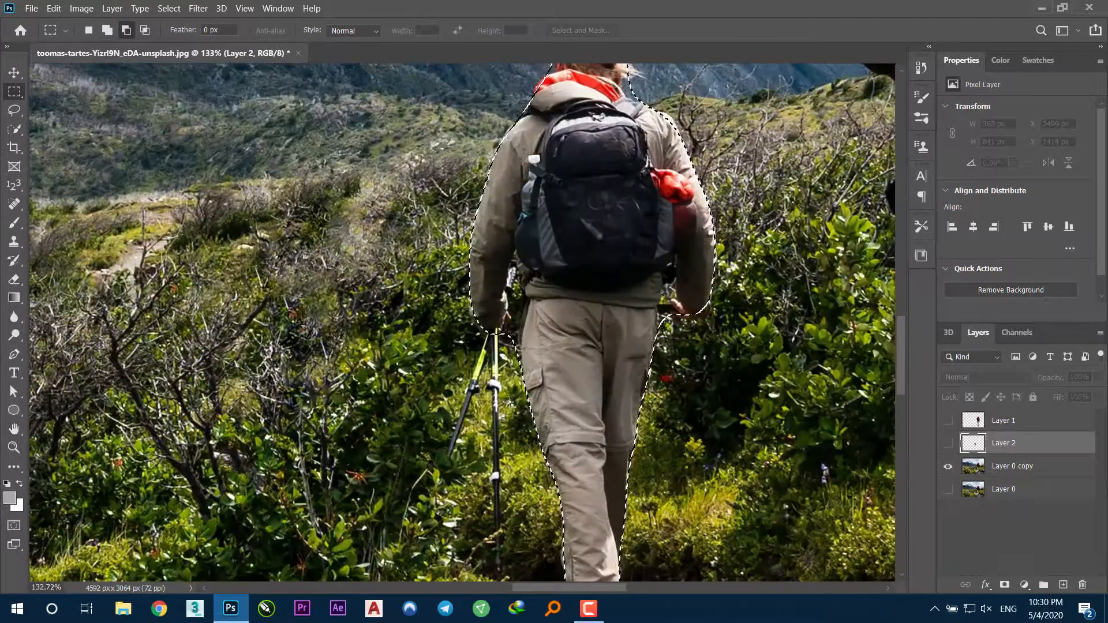
pyautogui.moveTo(701, 580); pyautogui.dragTo(495, 315)
pyautogui.rightClick(495, 315)
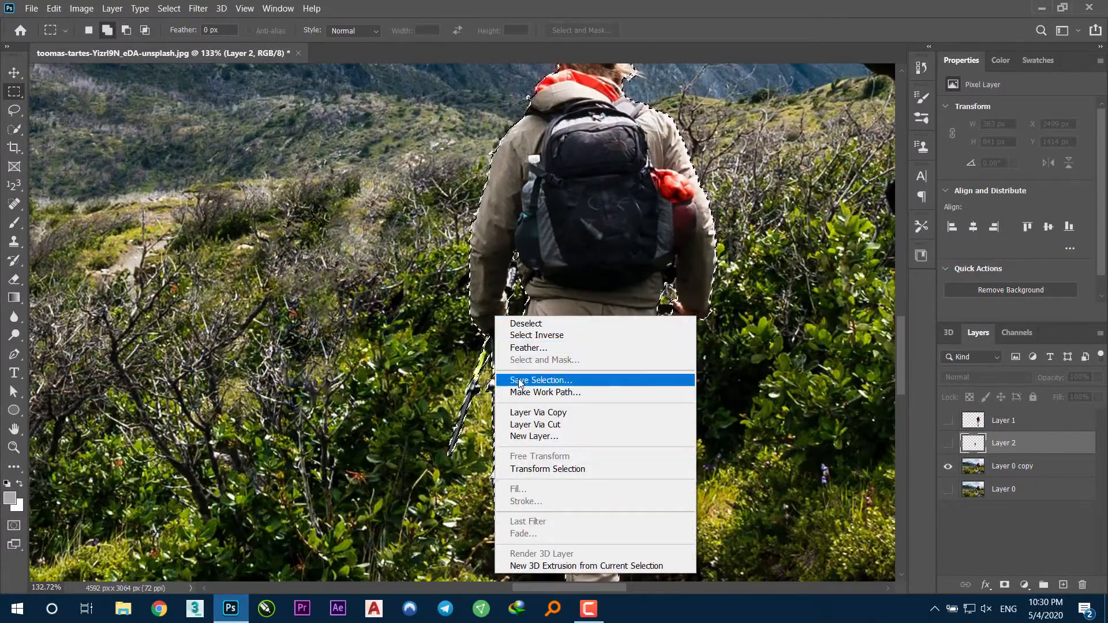
pyautogui.click(425, 300)
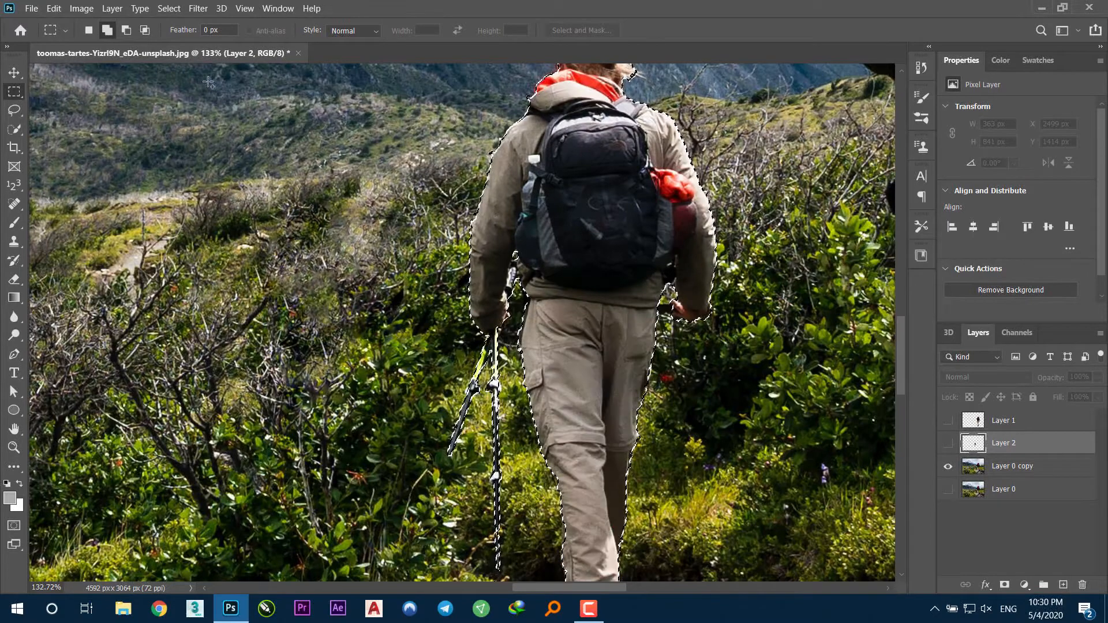
# Remove the distant hiker from Layer 0 copy using Content-Aware Fill with output to a new layer.
pyautogui.click(54, 8)
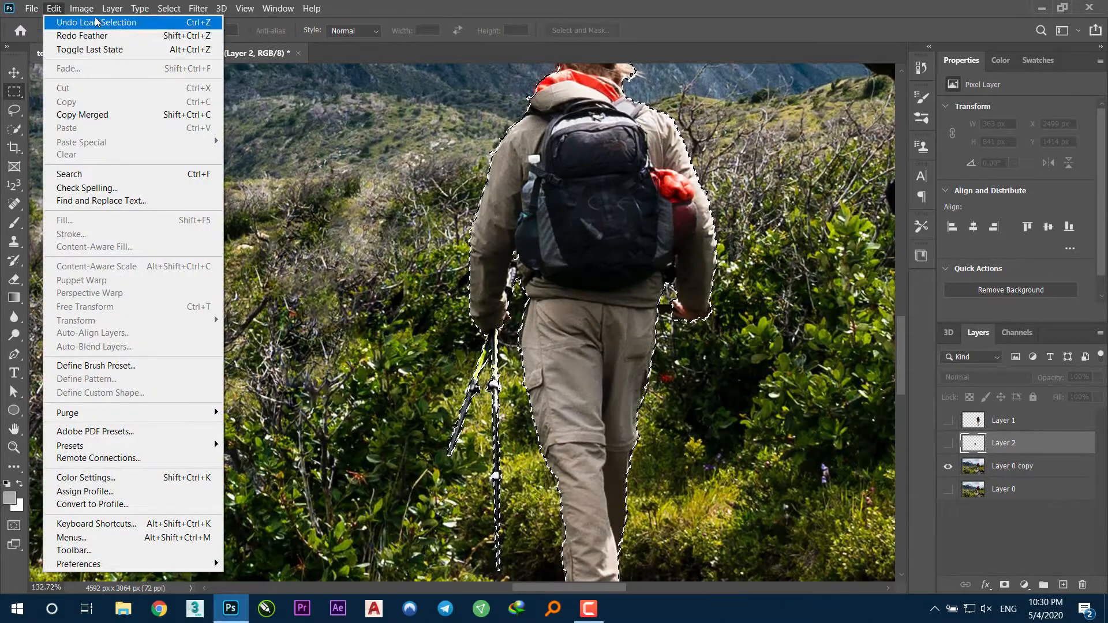
pyautogui.click(1079, 465)
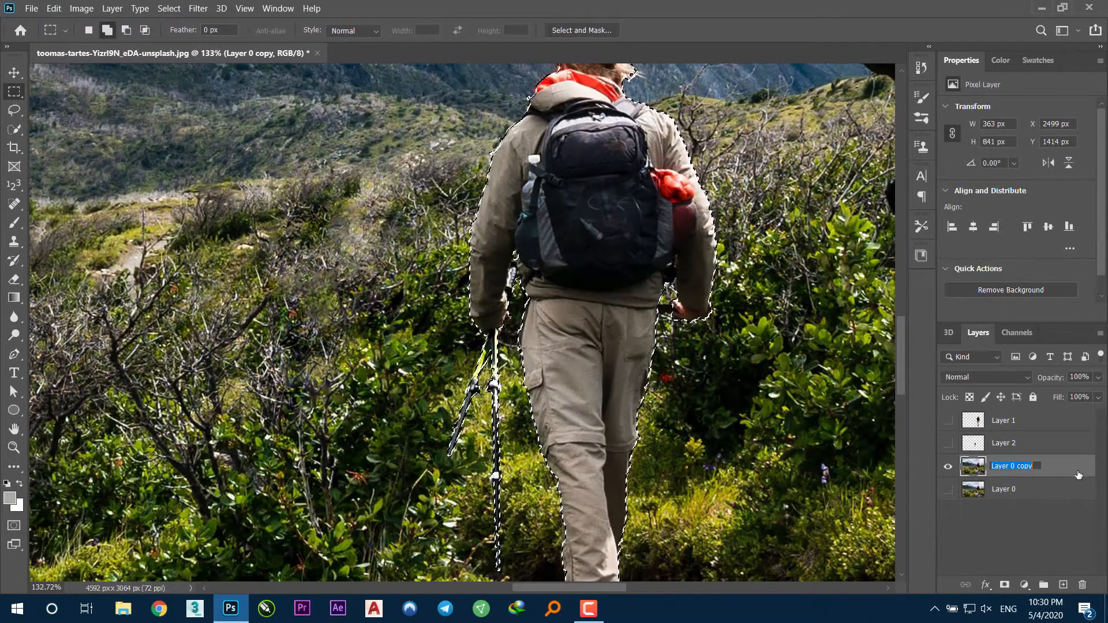
pyautogui.click(53, 8)
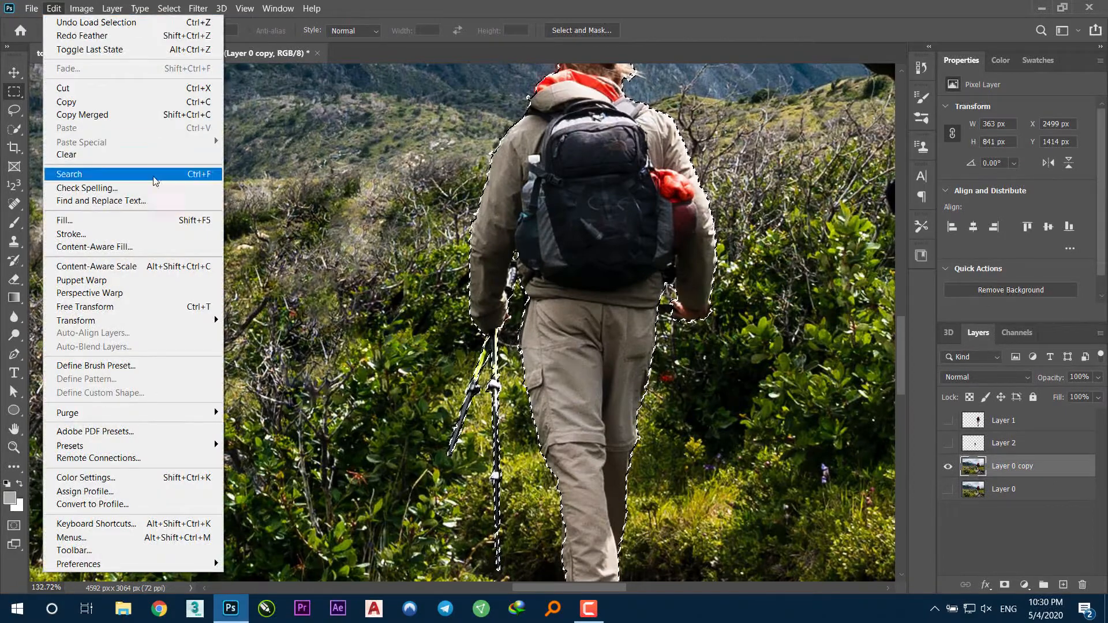
pyautogui.click(128, 249)
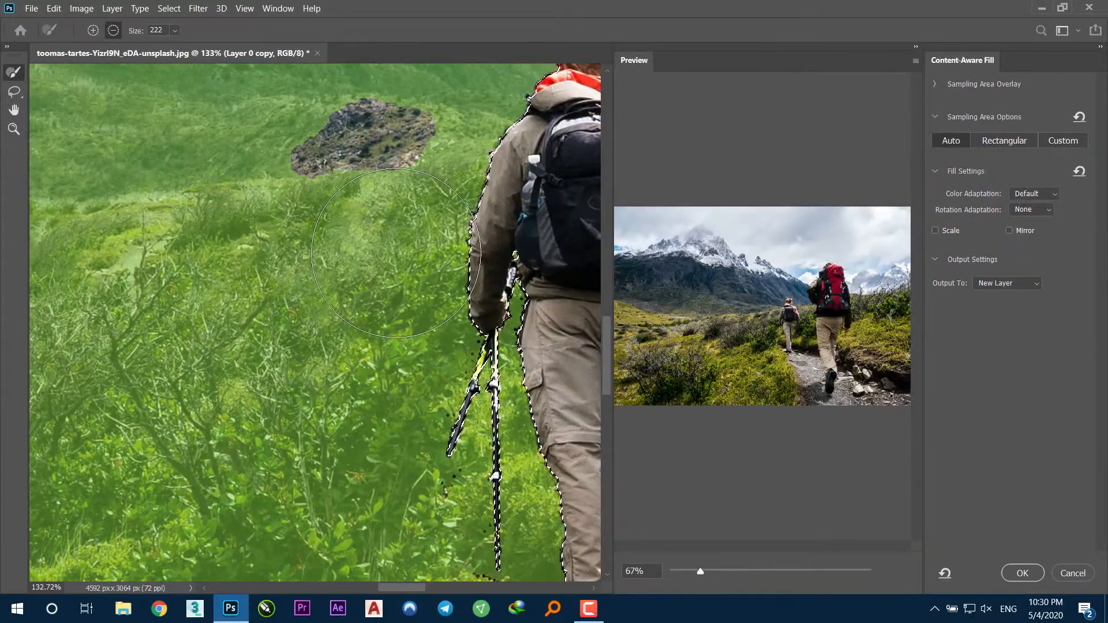
pyautogui.click(1021, 572)
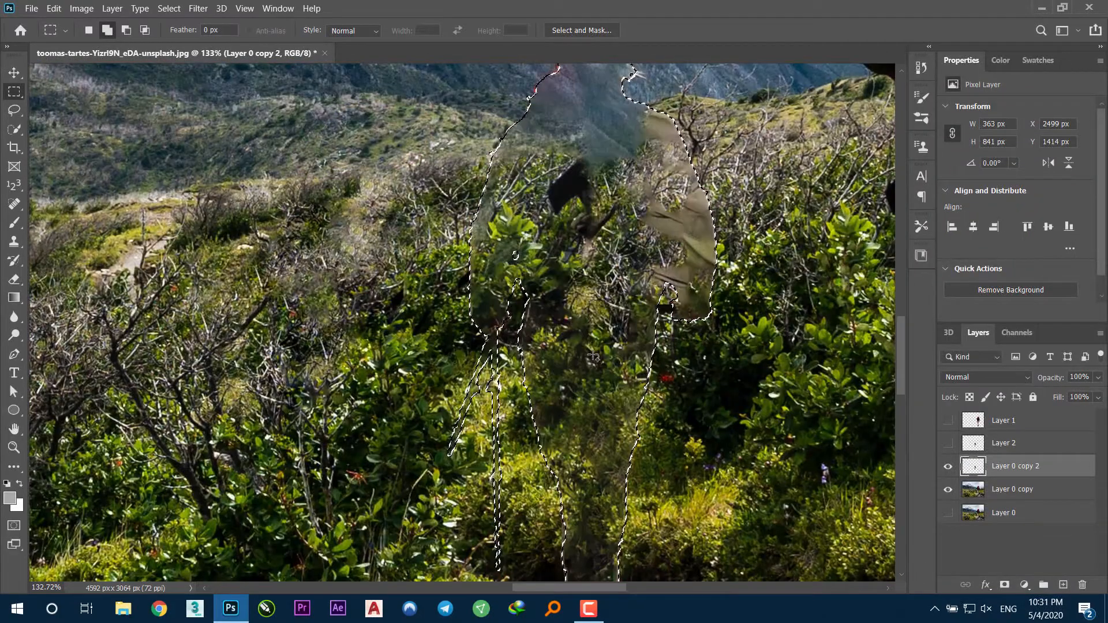
# Merge the content-aware fill layer with Layer 0 copy.
pyautogui.scroll(-5, 540, 315)
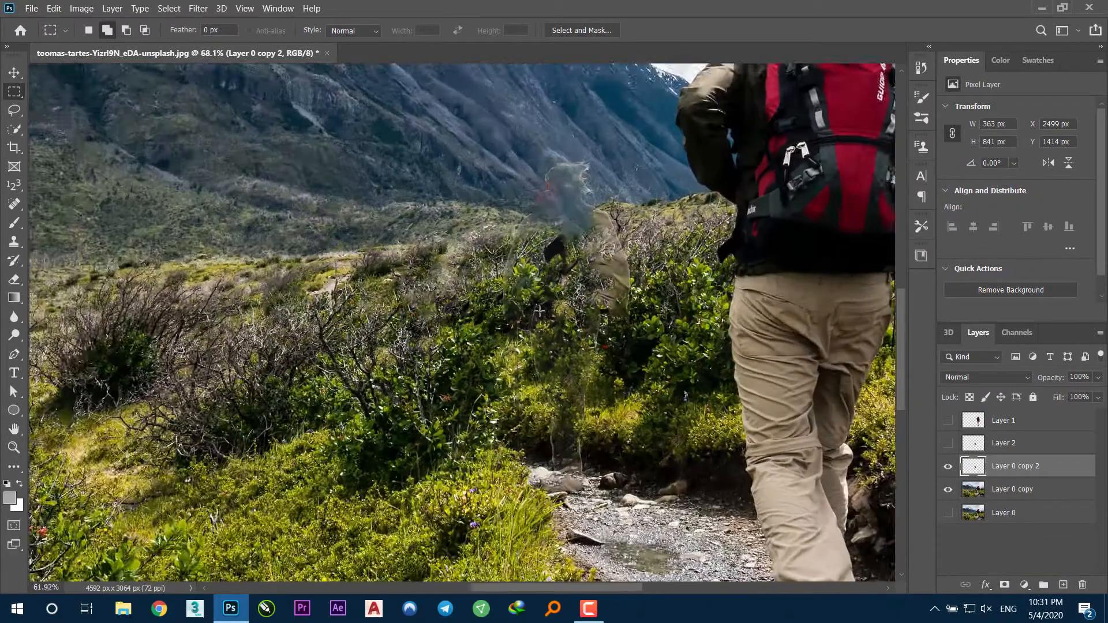
pyautogui.keyDown('shift'); pyautogui.click(1008, 491); pyautogui.keyUp('shift')
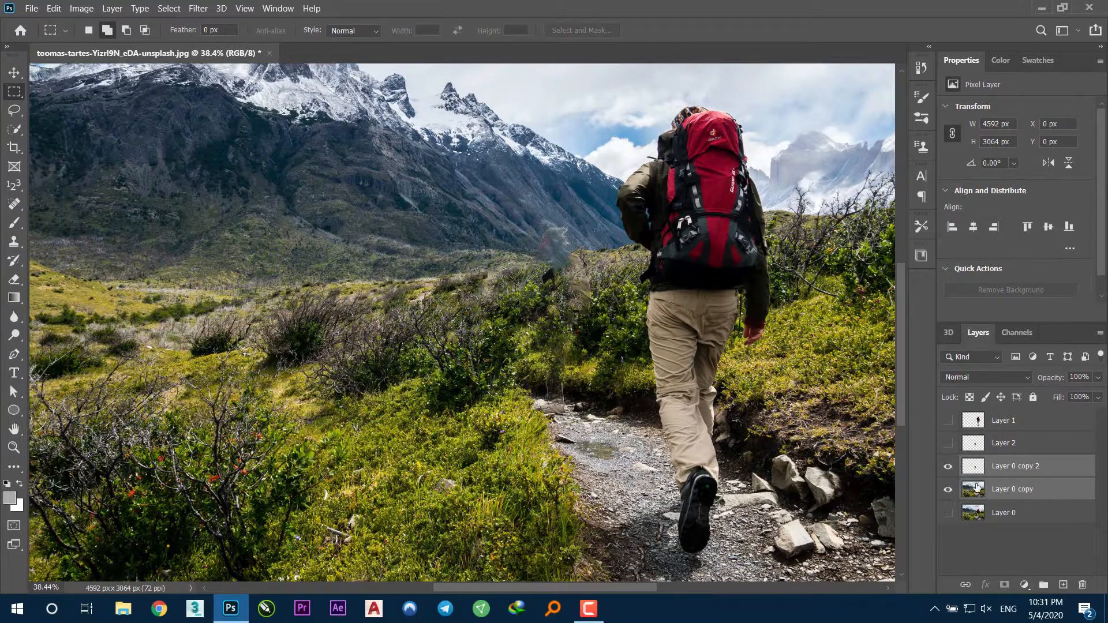
pyautogui.hotkey('ctrl', 'e')
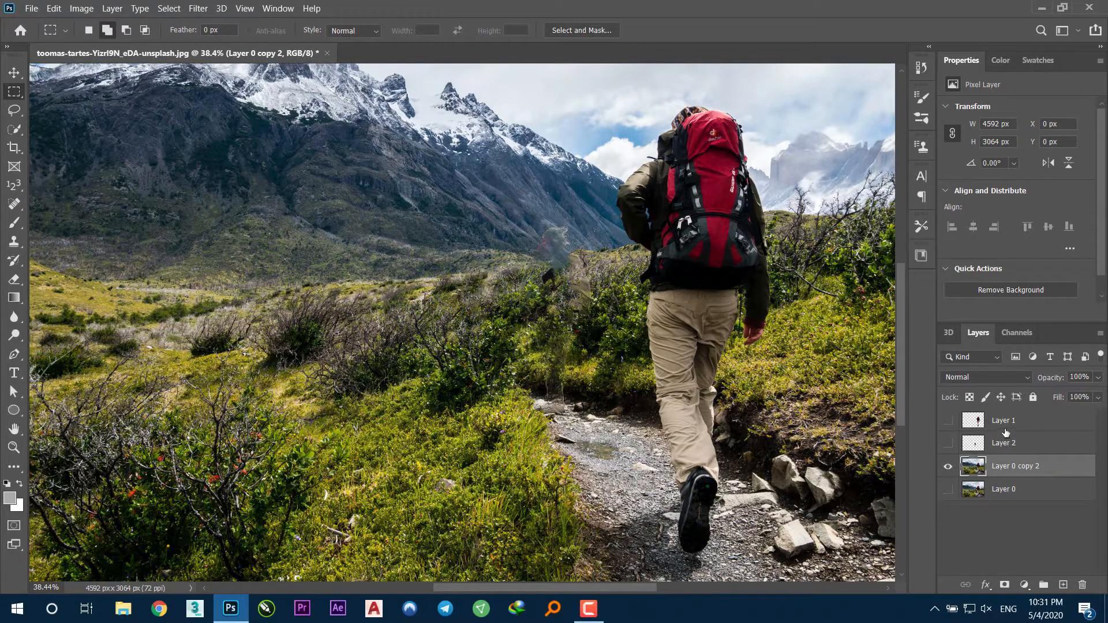
# Remove the near hiker with the red backpack from the background copy using Content-Aware Fill with output to a new layer.
pyautogui.keyDown('ctrl'); pyautogui.click(973, 420); pyautogui.keyUp('ctrl')
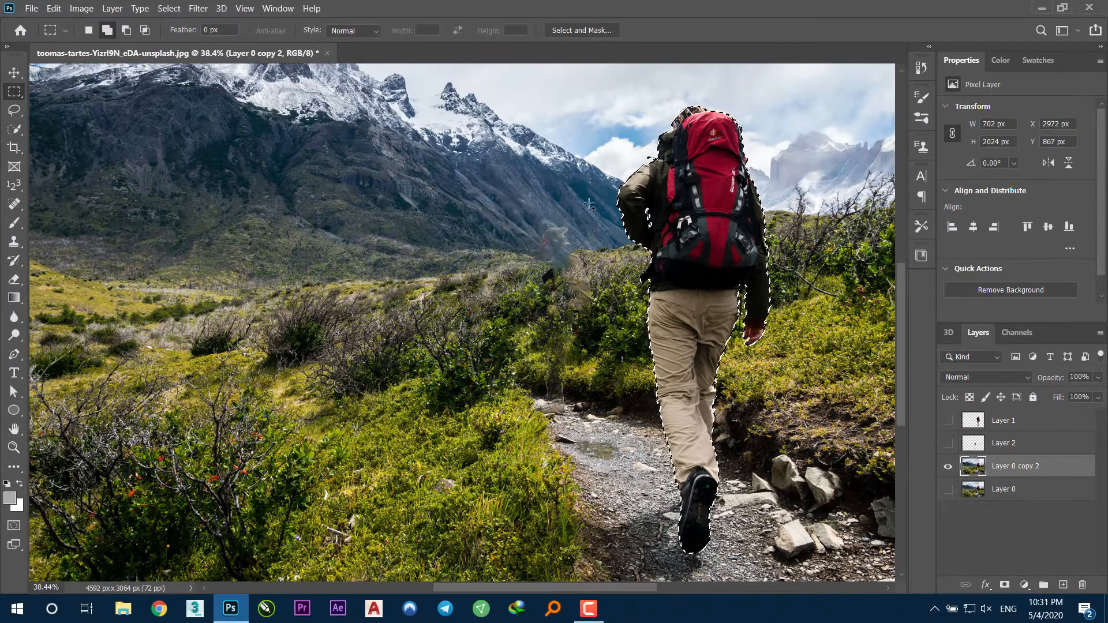
pyautogui.click(54, 8)
pyautogui.click(141, 244)
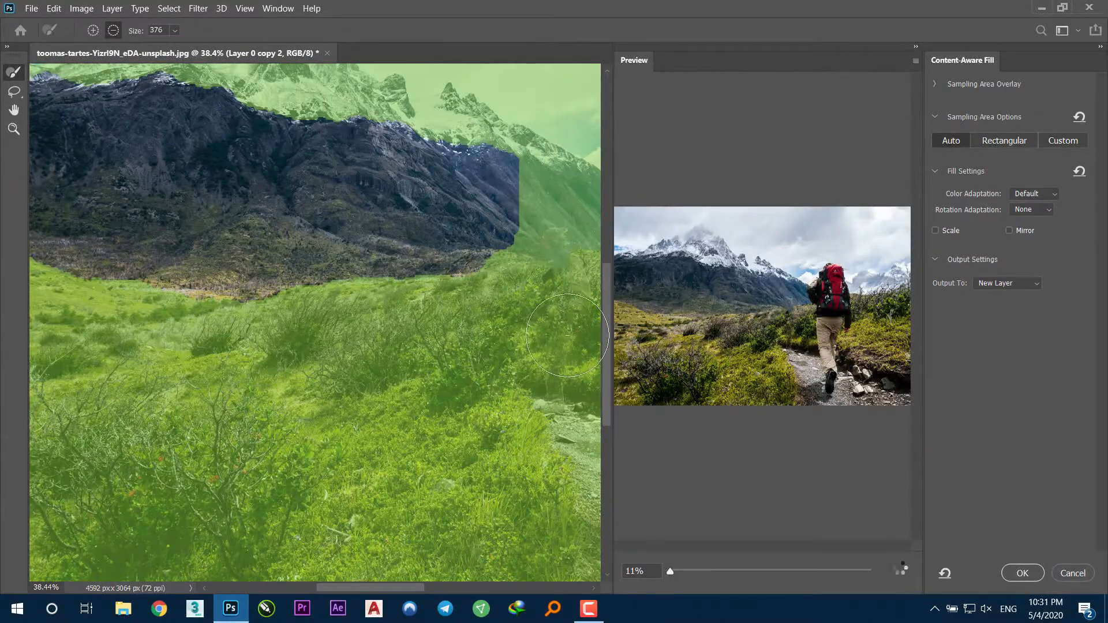
pyautogui.click(1021, 572)
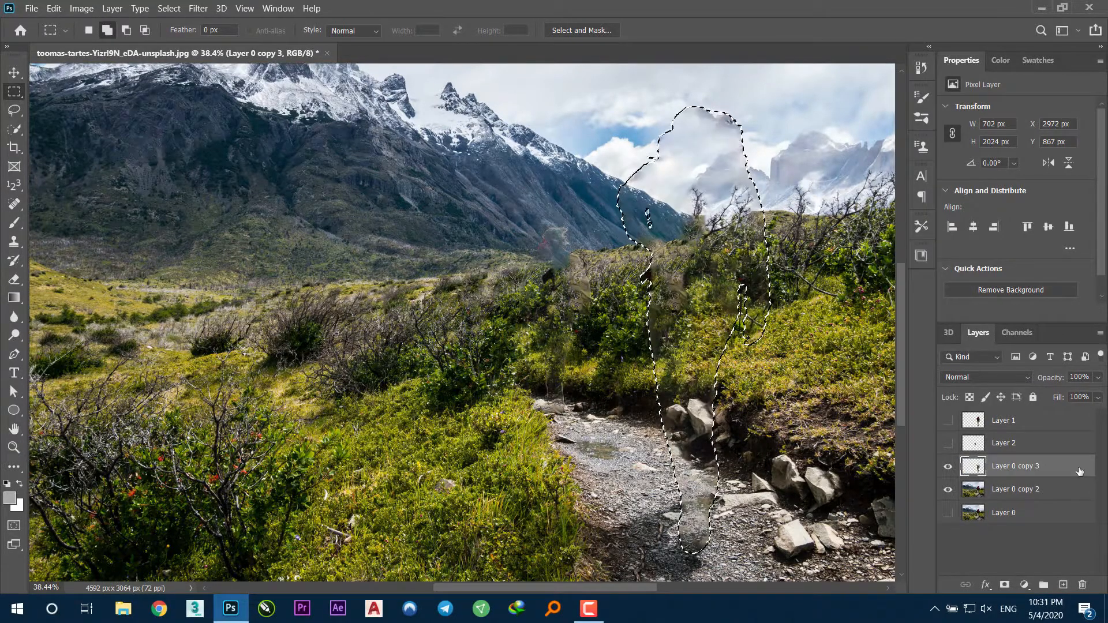
# Merge the new fill layer with Layer 0 copy 2 and clear the hiker selection.
pyautogui.keyDown('shift'); pyautogui.click(1025, 498); pyautogui.keyUp('shift')
pyautogui.hotkey('ctrl', 'e')
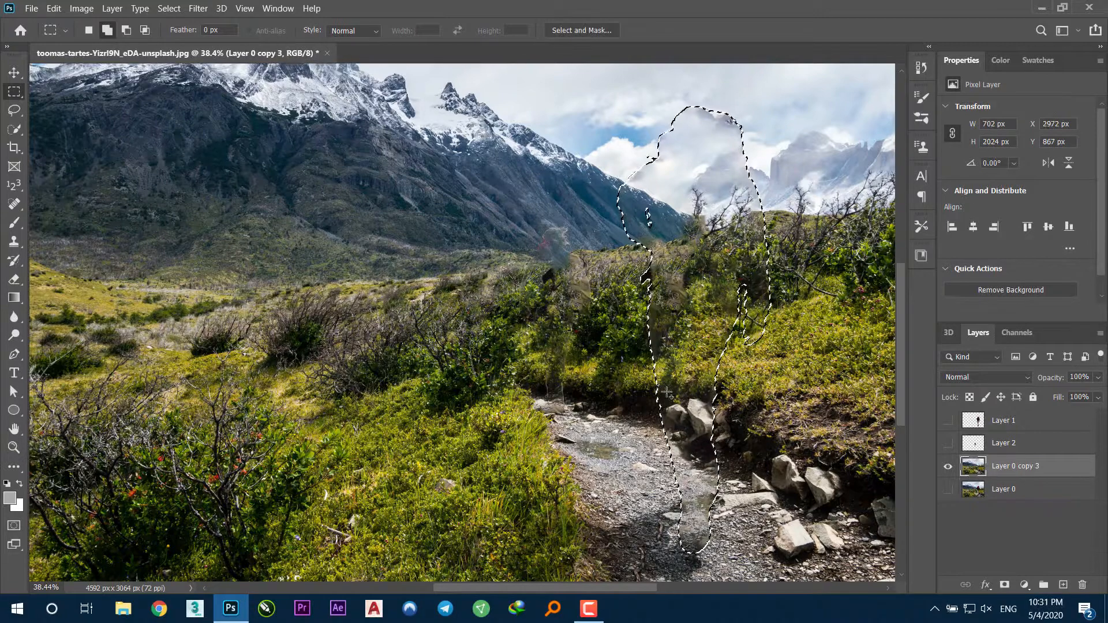
pyautogui.hotkey('ctrl', 'd')
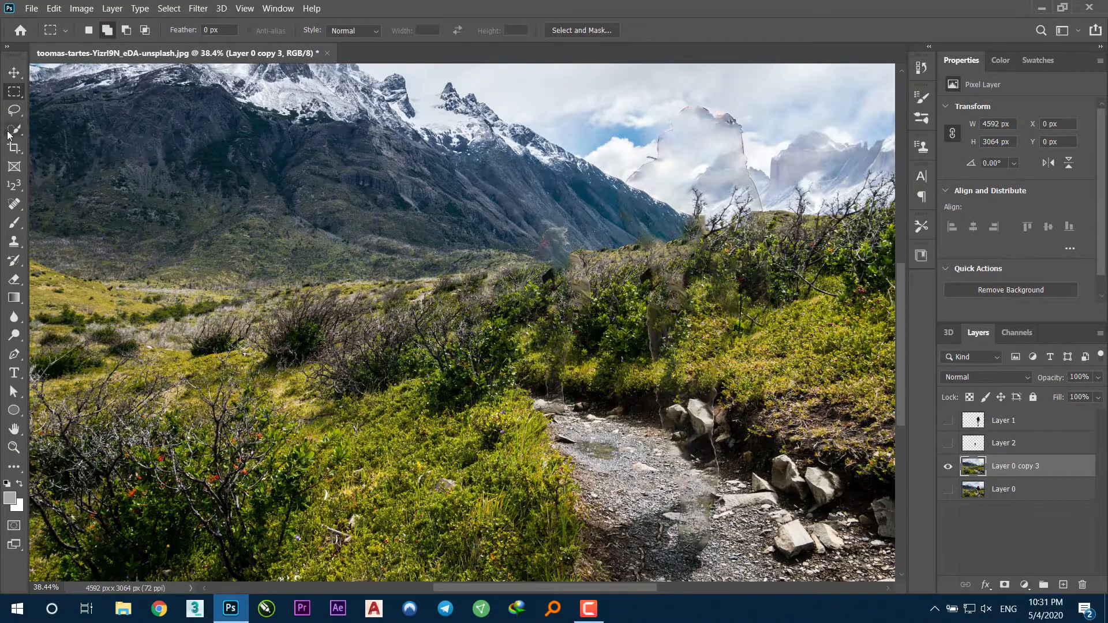
# Heal the brown trouser remnant in the central bushes with a 104 px content-aware Spot Healing Brush.
pyautogui.click(15, 205)
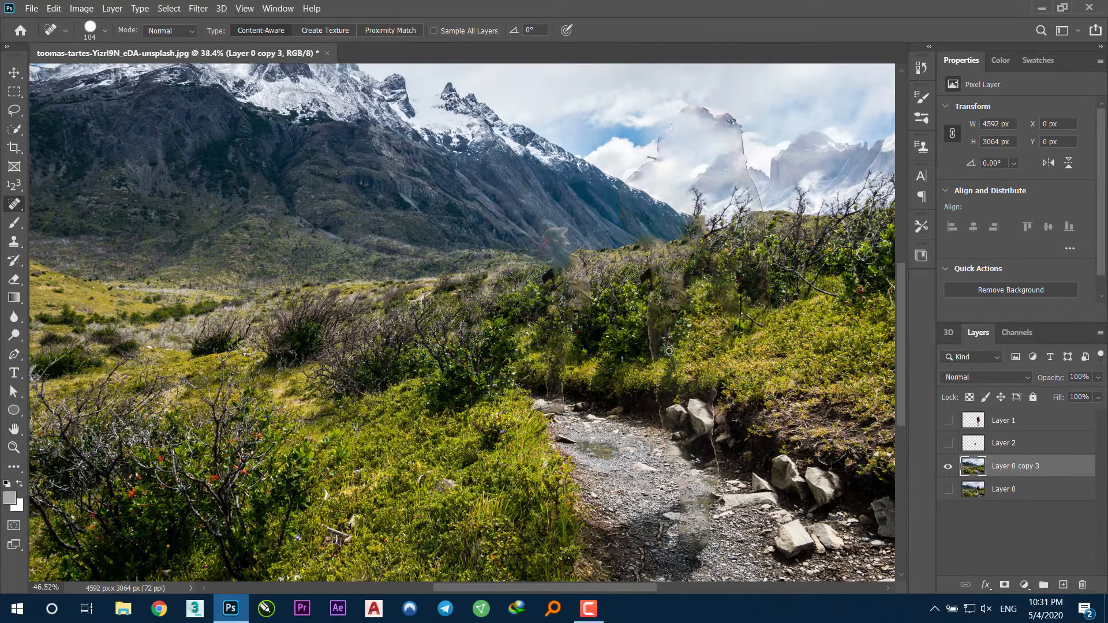
pyautogui.scroll(4, 669, 351)
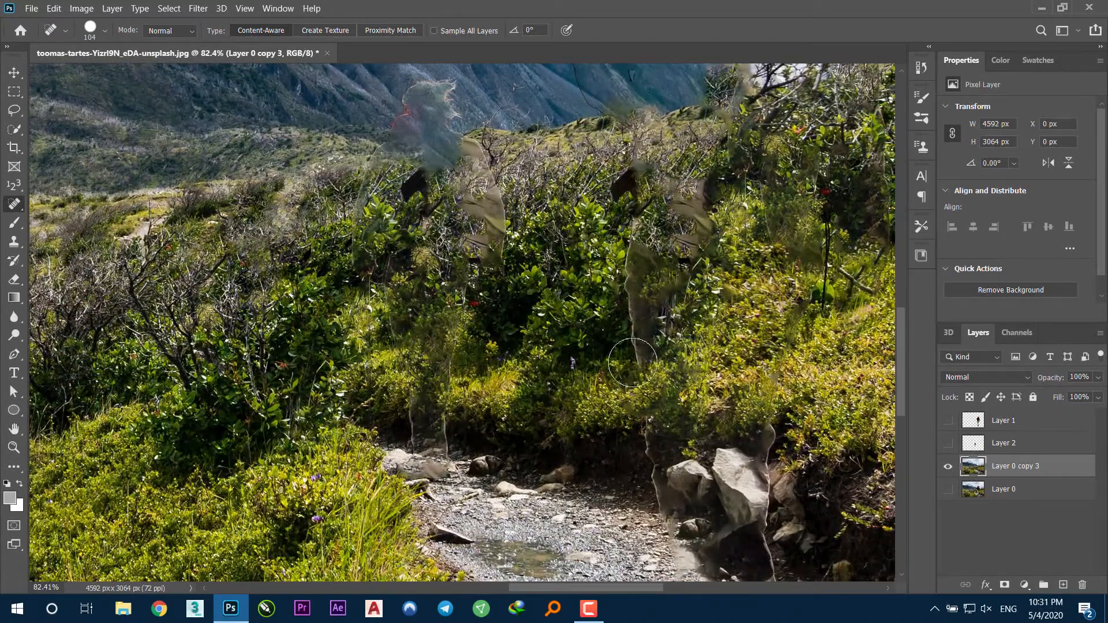
pyautogui.moveTo(638, 330); pyautogui.dragTo(634, 224)
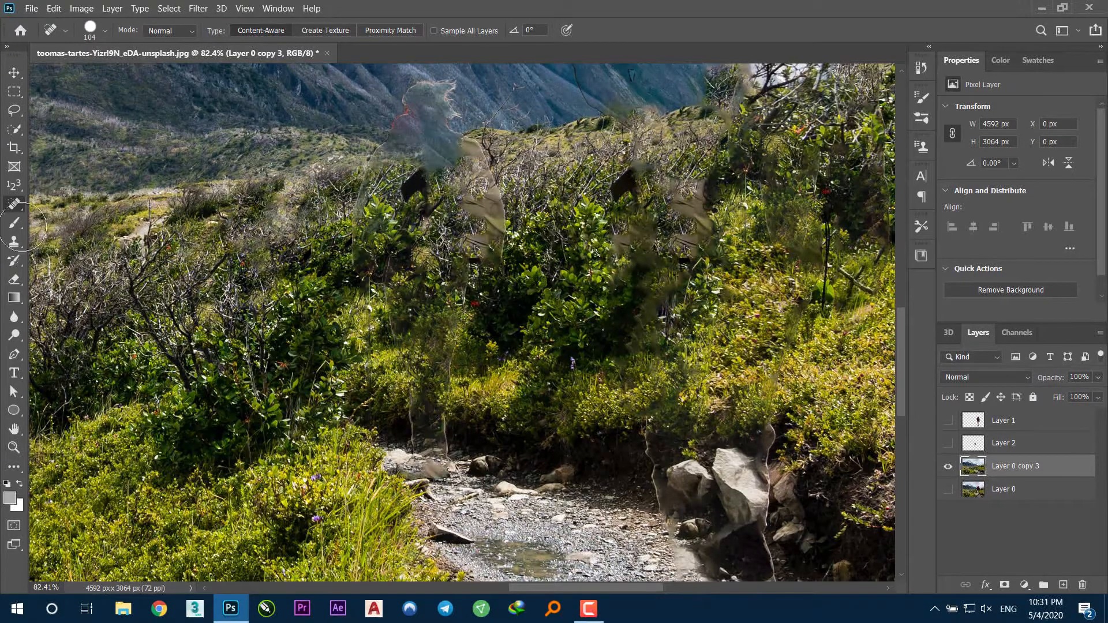
# Patch the blurred areas in the central green bushes with clean foliage from nearby using the Patch tool.
pyautogui.rightClick(15, 205)
pyautogui.click(69, 231)
pyautogui.moveTo(629, 309); pyautogui.dragTo(656, 286)
pyautogui.moveTo(641, 289); pyautogui.dragTo(601, 306)
pyautogui.hotkey('ctrl', 'd')
pyautogui.moveTo(670, 247); pyautogui.dragTo(626, 288)
pyautogui.moveTo(664, 286); pyautogui.dragTo(612, 294)
pyautogui.hotkey('ctrl', 'd')
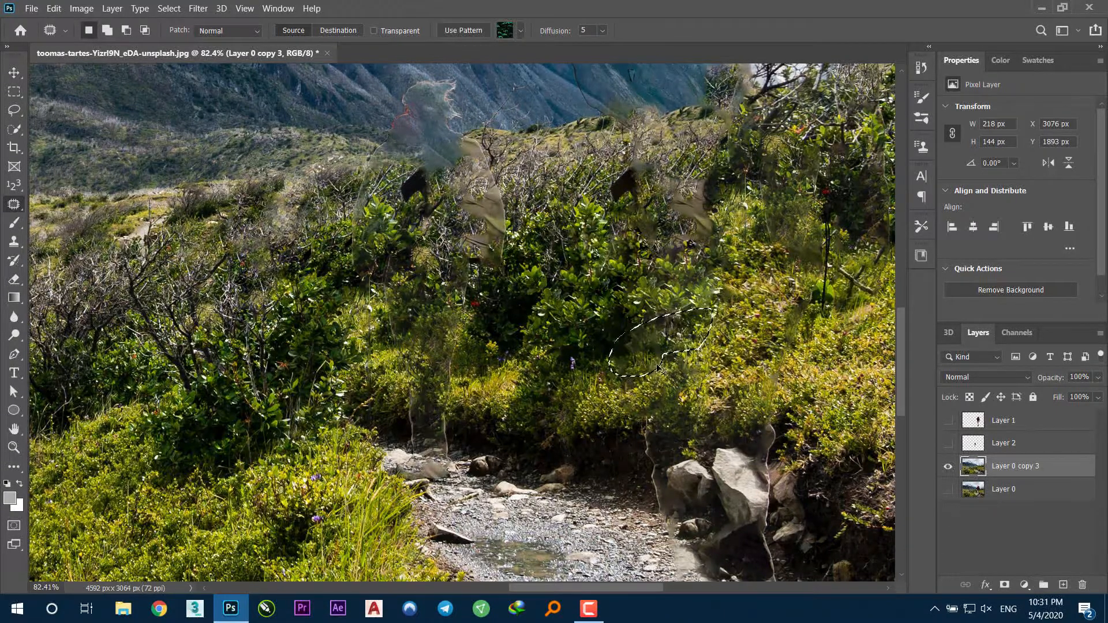
pyautogui.hotkey('ctrl', 'd')
# Patch the dark and beige clothing remnants in the bushes below the mountain slope with neighbouring foliage.
pyautogui.scroll(3, 664, 362)
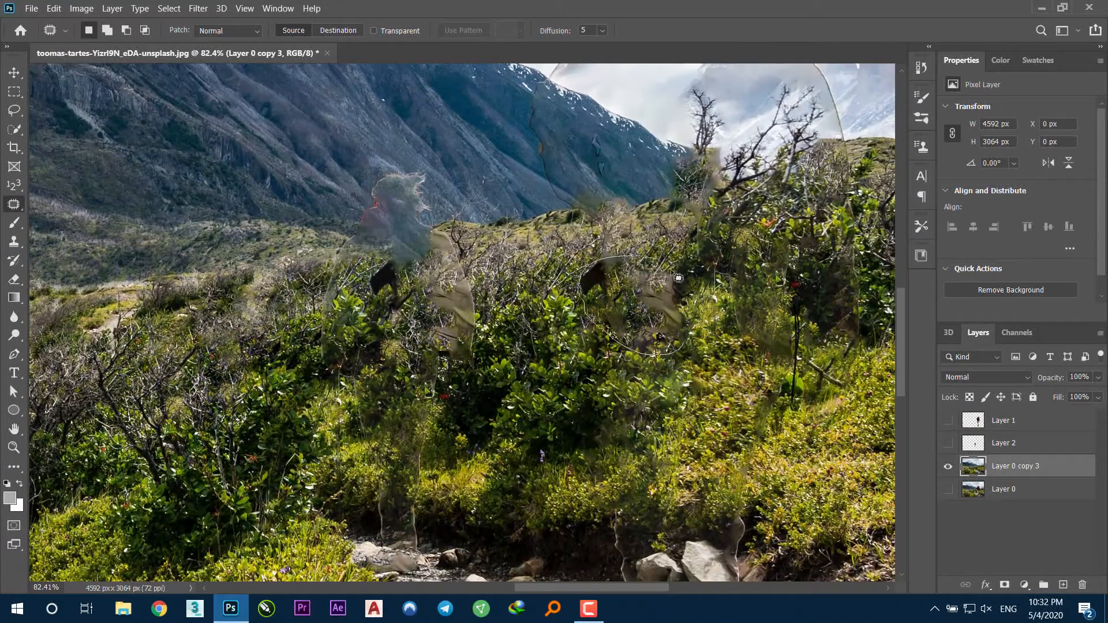
pyautogui.moveTo(672, 271); pyautogui.dragTo(682, 289)
pyautogui.moveTo(664, 289); pyautogui.dragTo(602, 292)
pyautogui.hotkey('ctrl', 'd')
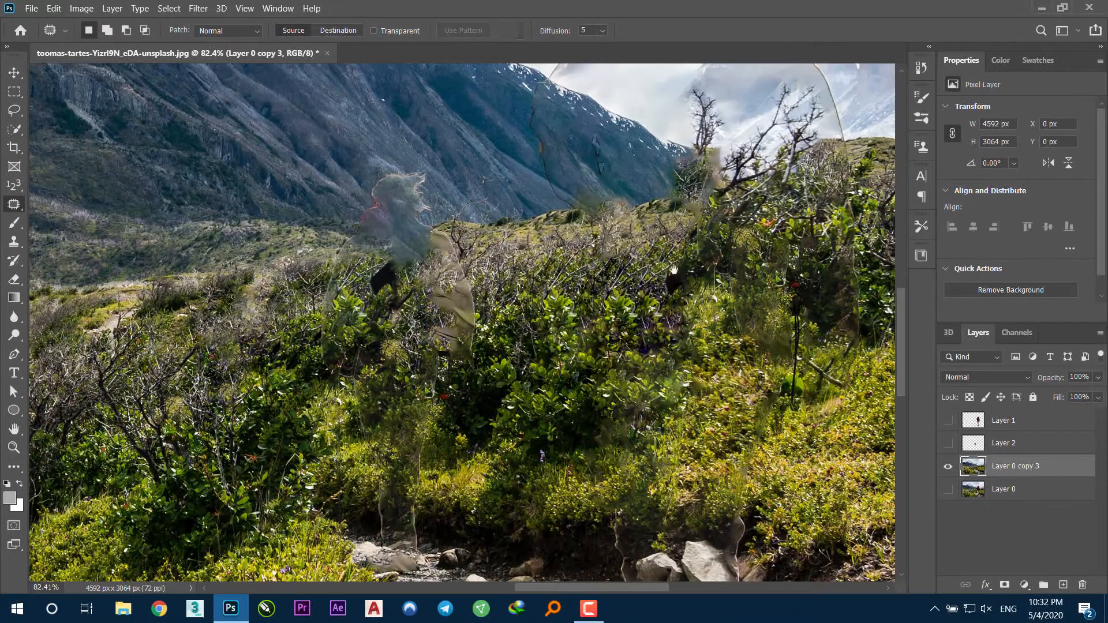
# Patch the leftover outline marks on the dark mountain slope with clean rock texture beside them.
pyautogui.scroll(4, 674, 270)
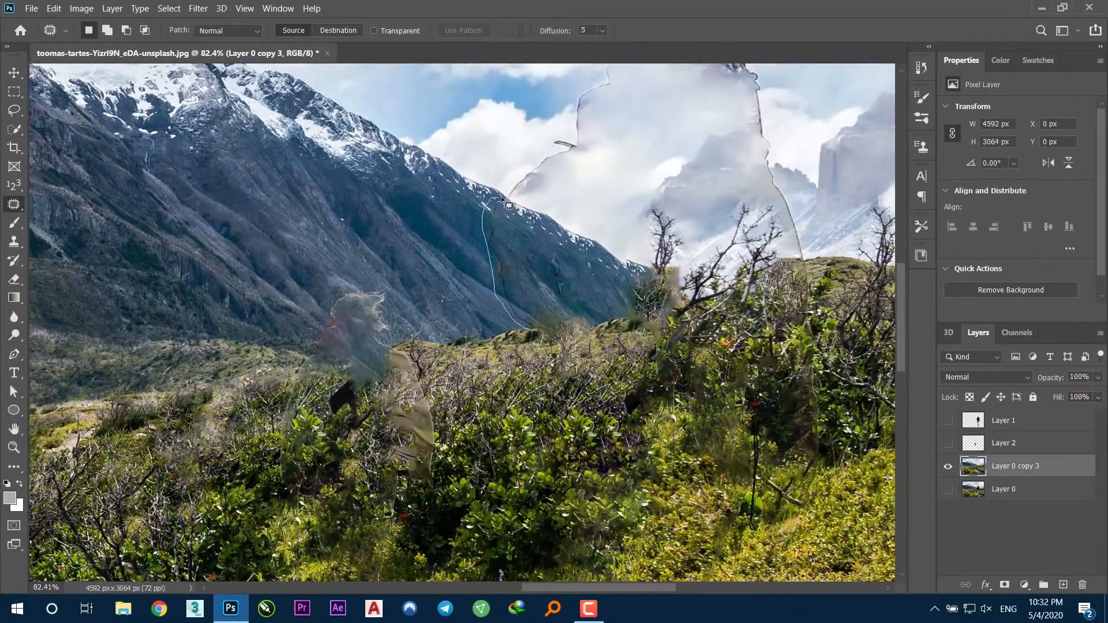
pyautogui.moveTo(550, 315); pyautogui.dragTo(542, 328)
pyautogui.moveTo(530, 317); pyautogui.dragTo(512, 317)
pyautogui.hotkey('ctrl', 'd')
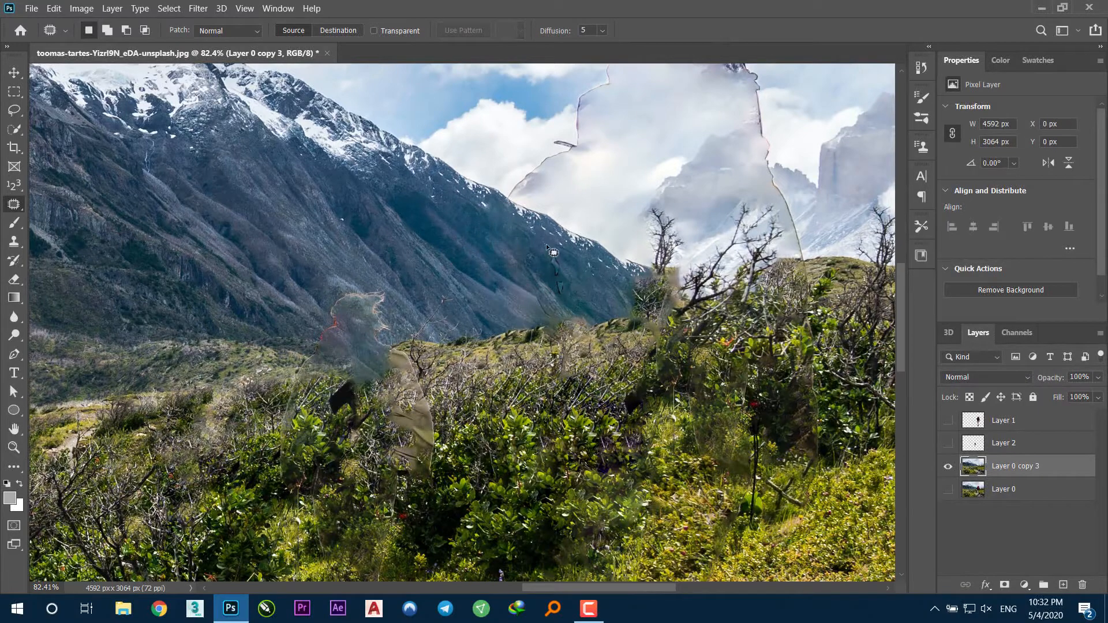
# Patch the near hiker's leftover arm and shoulder outline in the white clouds above the slope.
pyautogui.moveTo(546, 244); pyautogui.dragTo(539, 366)
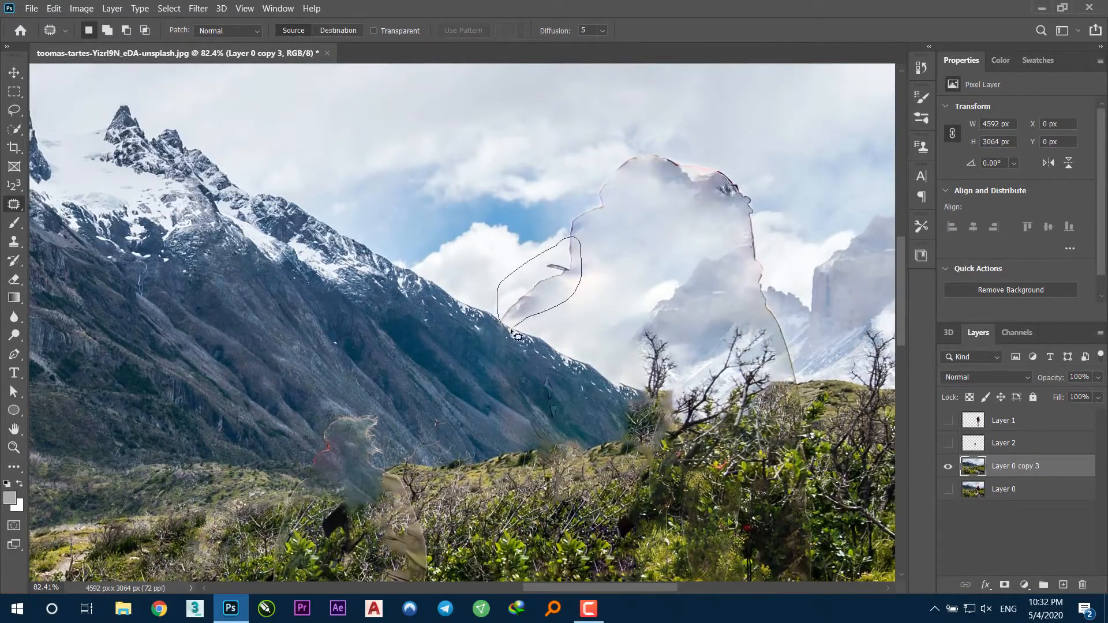
pyautogui.moveTo(511, 330)
pyautogui.mouseDown()
pyautogui.moveTo(503, 302)
pyautogui.moveTo(516, 295)
pyautogui.mouseUp()
pyautogui.hotkey('ctrl', 'd')
pyautogui.moveTo(562, 237)
pyautogui.mouseDown()
pyautogui.moveTo(580, 248)
pyautogui.moveTo(551, 277)
pyautogui.mouseUp()
pyautogui.hotkey('ctrl', 'd')
pyautogui.moveTo(542, 204); pyautogui.dragTo(487, 274)
# Heal the remaining head and backpack outline in the sky with a 26 px Spot Healing Brush.
pyautogui.rightClick(14, 205)
pyautogui.click(64, 202)
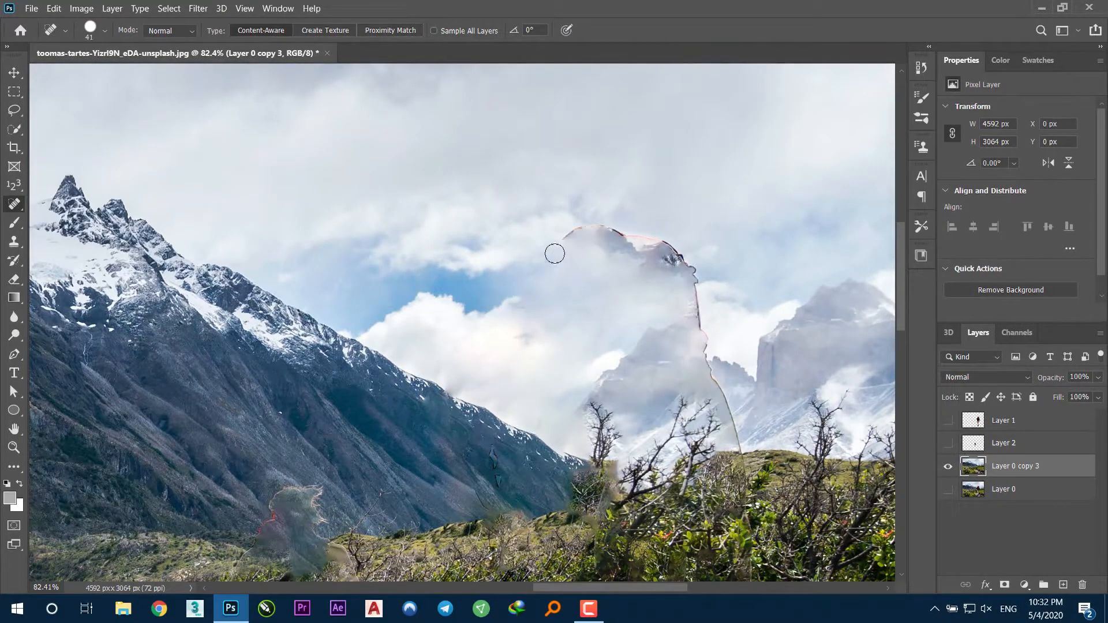
pyautogui.scroll(3, 555, 254)
pyautogui.moveTo(534, 262); pyautogui.dragTo(584, 221)
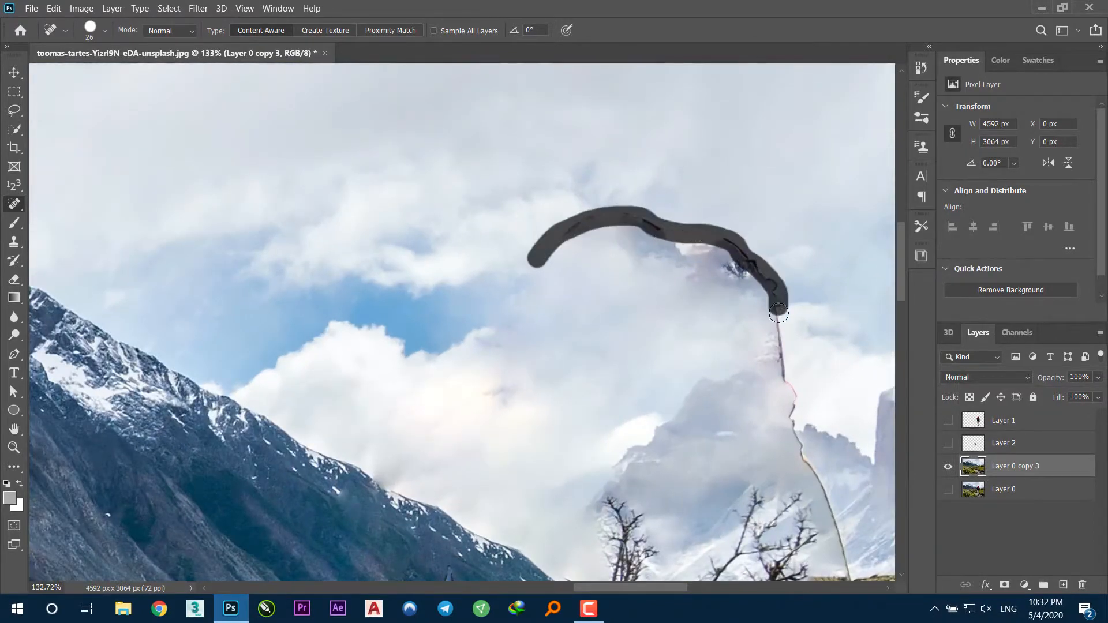
pyautogui.moveTo(798, 450); pyautogui.dragTo(801, 456)
# Heal the false peak fragments and blurred backpack edge in the clouds with a 93 px Spot Healing Brush.
pyautogui.keyDown('alt'); pyautogui.rightClick(713, 258); pyautogui.keyUp('alt')
pyautogui.click(726, 294)
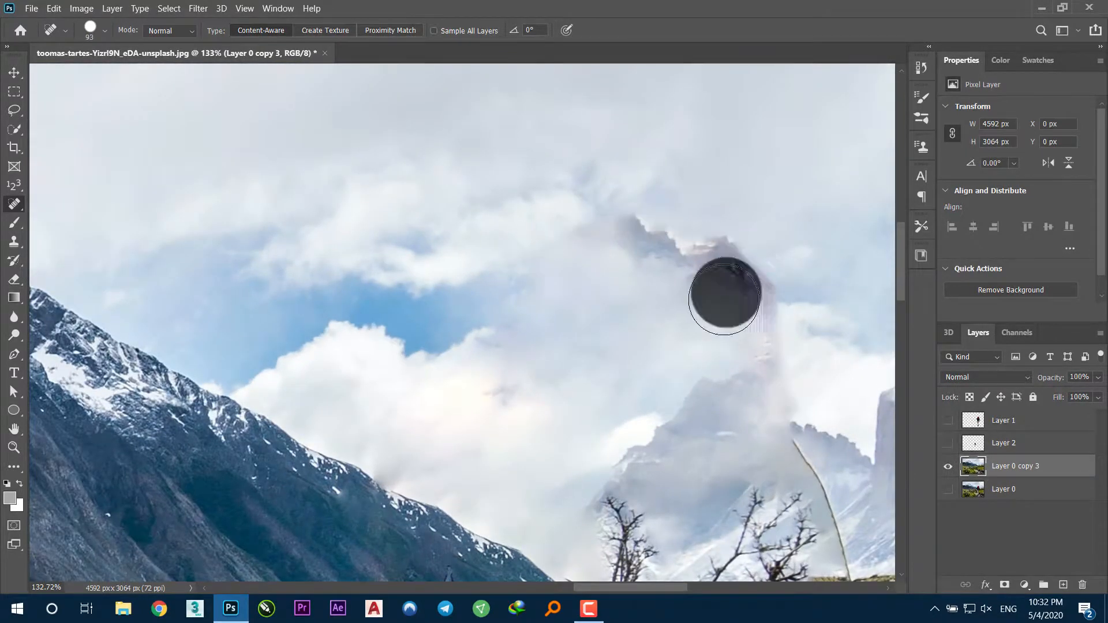
pyautogui.moveTo(767, 277); pyautogui.dragTo(765, 305)
pyautogui.moveTo(711, 364); pyautogui.dragTo(523, 269)
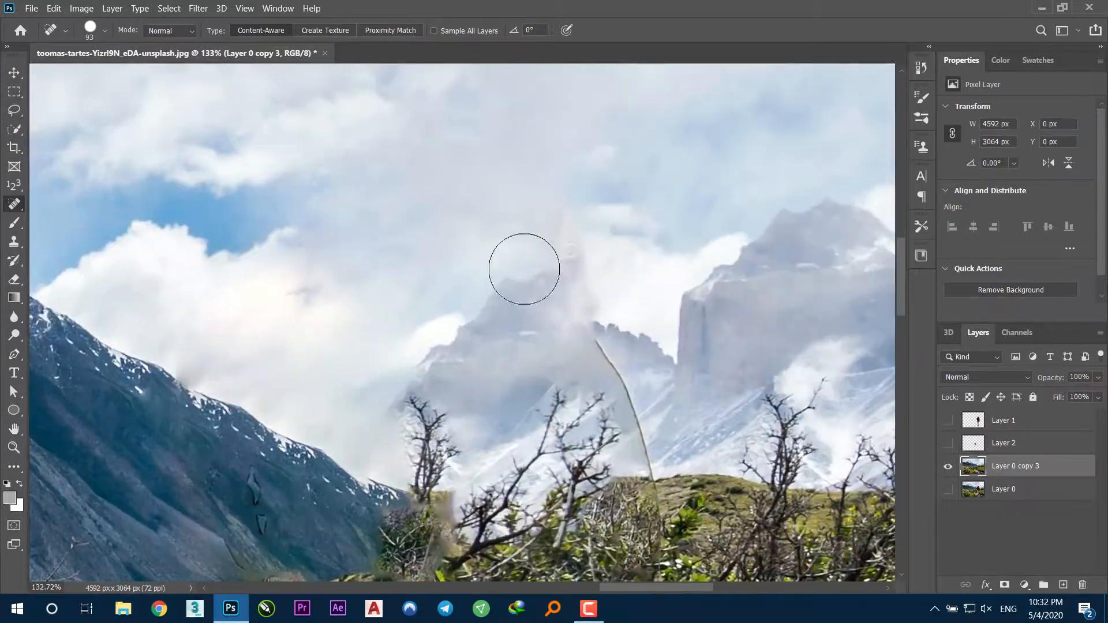
pyautogui.scroll(-1, 627, 341)
pyautogui.scroll(1, 605, 331)
pyautogui.moveTo(570, 239)
pyautogui.mouseDown()
pyautogui.moveTo(571, 290)
pyautogui.moveTo(477, 370)
pyautogui.moveTo(487, 354)
pyautogui.mouseUp()
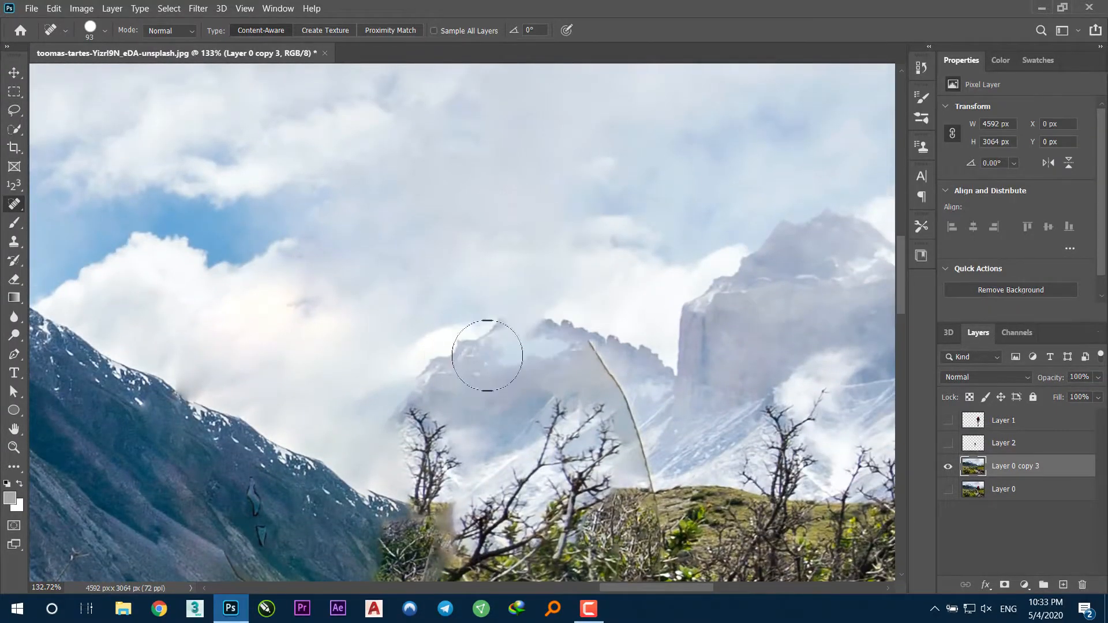
pyautogui.click(522, 292)
# Heal the thin curved line over the snowy mountain and the bush tops beneath it with a 46 px brush.
pyautogui.keyDown('alt'); pyautogui.rightClick(604, 380); pyautogui.keyUp('alt')
pyautogui.moveTo(598, 380)
pyautogui.mouseDown()
pyautogui.moveTo(649, 439)
pyautogui.moveTo(653, 475)
pyautogui.moveTo(631, 344)
pyautogui.moveTo(614, 395)
pyautogui.moveTo(620, 438)
pyautogui.moveTo(612, 355)
pyautogui.mouseUp()
pyautogui.moveTo(390, 318)
pyautogui.mouseDown()
pyautogui.moveTo(418, 332)
pyautogui.moveTo(576, 315)
pyautogui.moveTo(416, 363)
pyautogui.mouseUp()
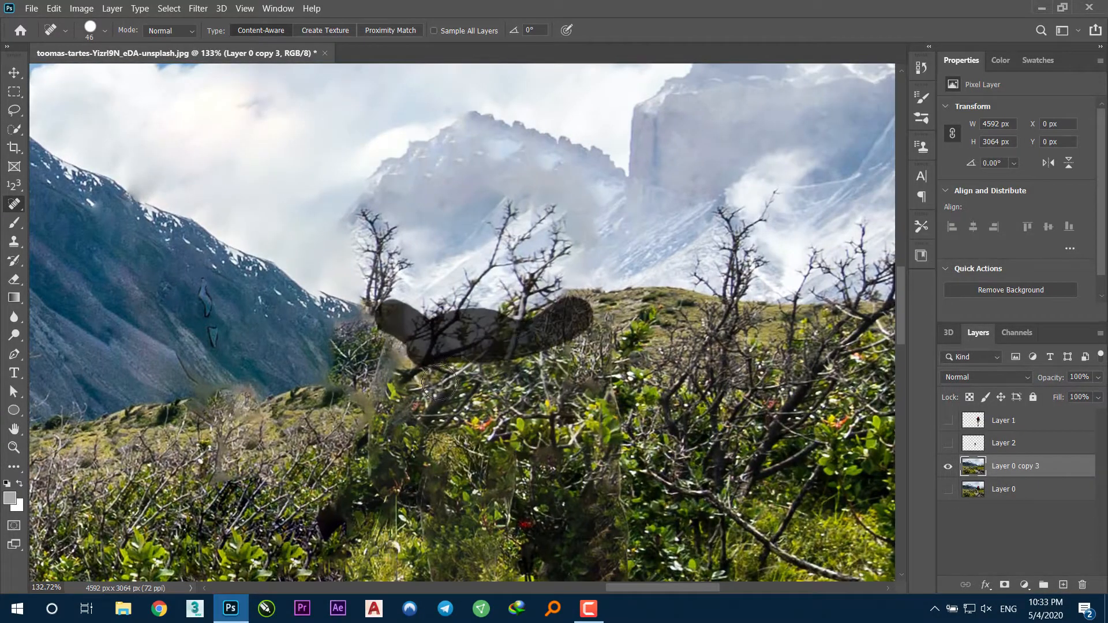
# Heal the outline marks on the dark slope and the blurred patches along the grassy ridge and adjoining shrub.
pyautogui.moveTo(206, 287); pyautogui.dragTo(222, 349)
pyautogui.moveTo(241, 355); pyautogui.dragTo(304, 341)
pyautogui.moveTo(232, 328); pyautogui.dragTo(247, 347)
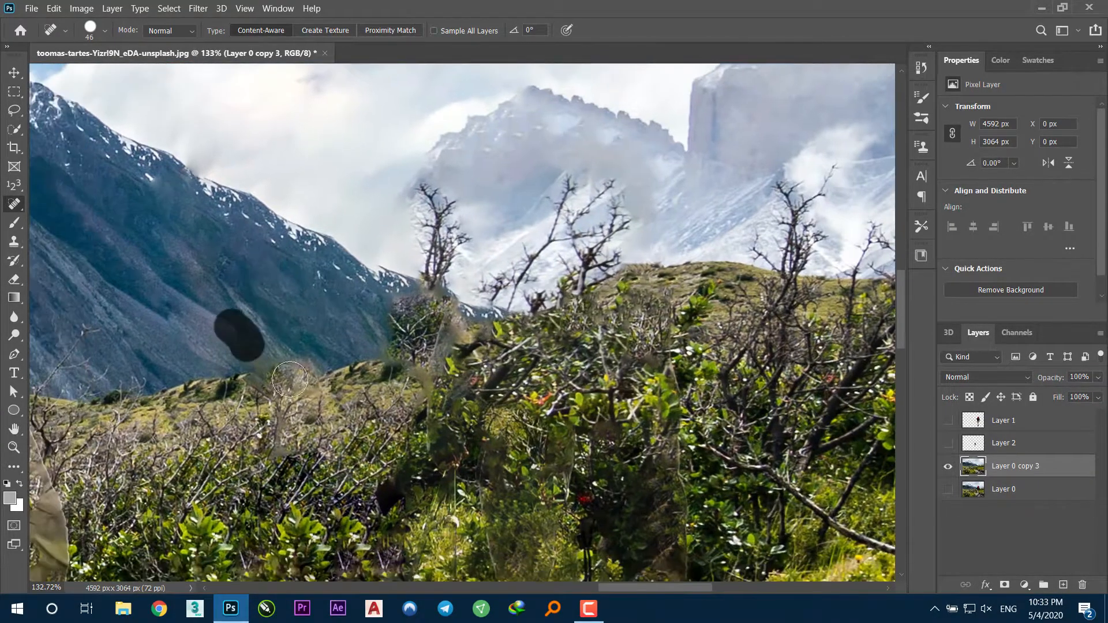
pyautogui.moveTo(281, 390); pyautogui.dragTo(298, 352)
pyautogui.moveTo(275, 328); pyautogui.dragTo(300, 319)
pyautogui.moveTo(428, 276); pyautogui.dragTo(416, 295)
pyautogui.moveTo(473, 317)
pyautogui.mouseDown()
pyautogui.moveTo(427, 289)
pyautogui.moveTo(503, 271)
pyautogui.mouseUp()
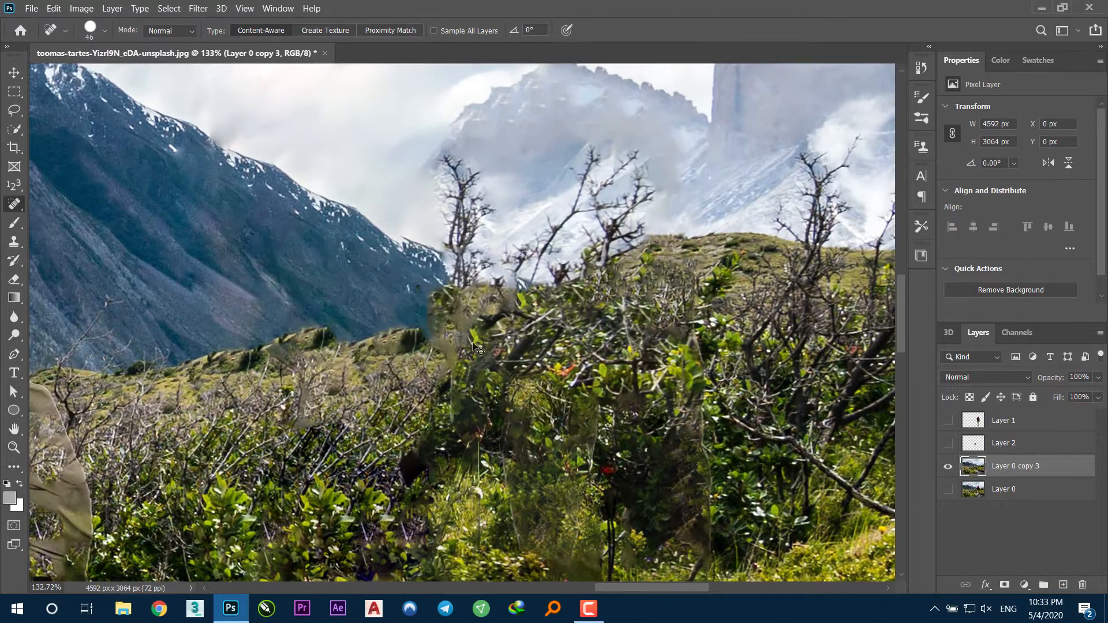
# Patch the damaged edge of the shrub where it meets the dark slope using the Patch tool.
pyautogui.rightClick(13, 204)
pyautogui.click(58, 231)
pyautogui.moveTo(422, 280); pyautogui.dragTo(420, 320)
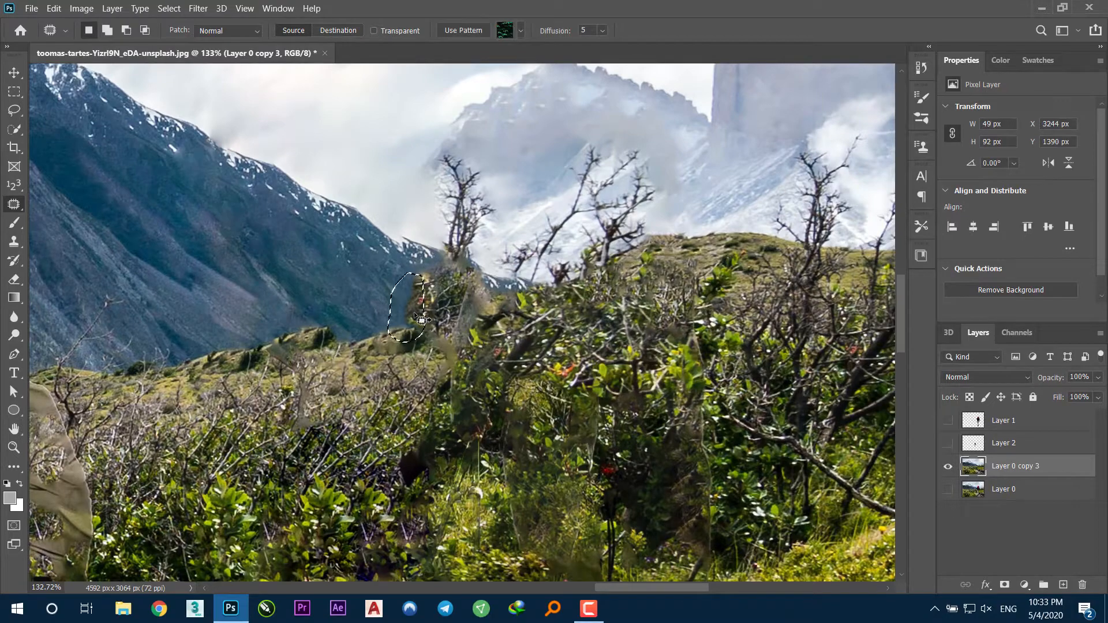
pyautogui.hotkey('ctrl', 'd')
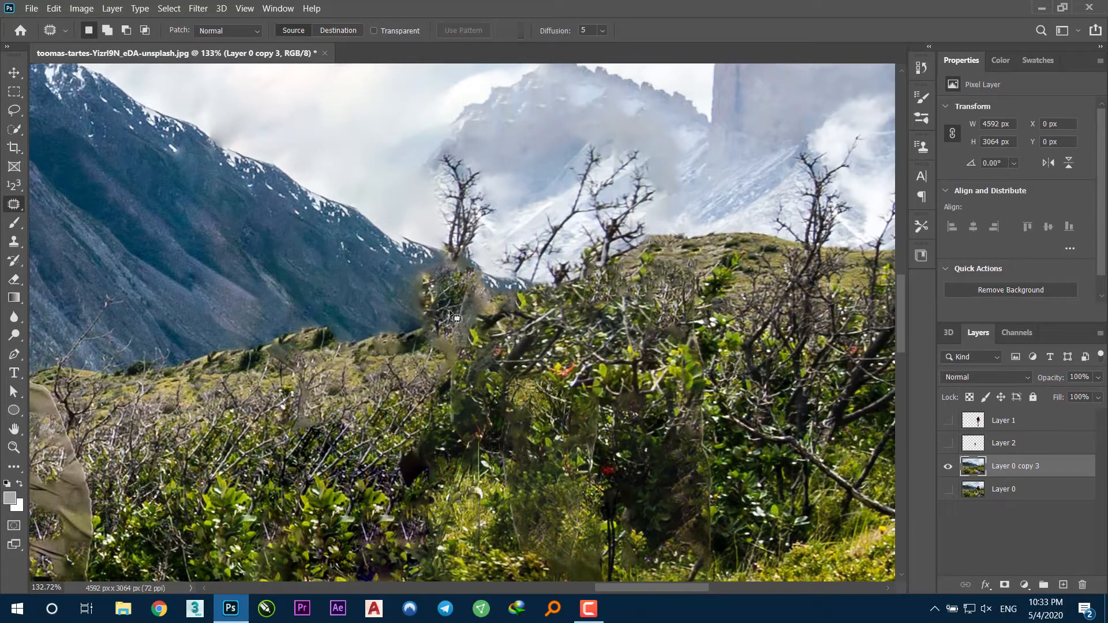
# Heal the blurred shrub edge and the seam along the grassy hilltop with a 46 px Spot Healing Brush.
pyautogui.scroll(-11, 444, 303)
pyautogui.scroll(16, 444, 303)
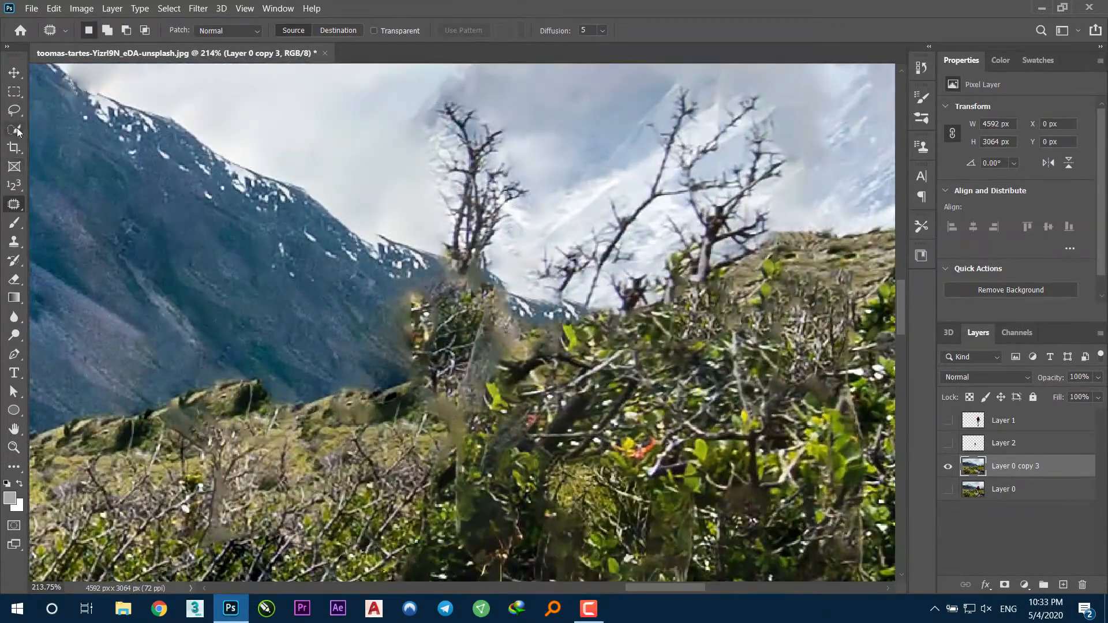
pyautogui.rightClick(14, 204)
pyautogui.click(58, 205)
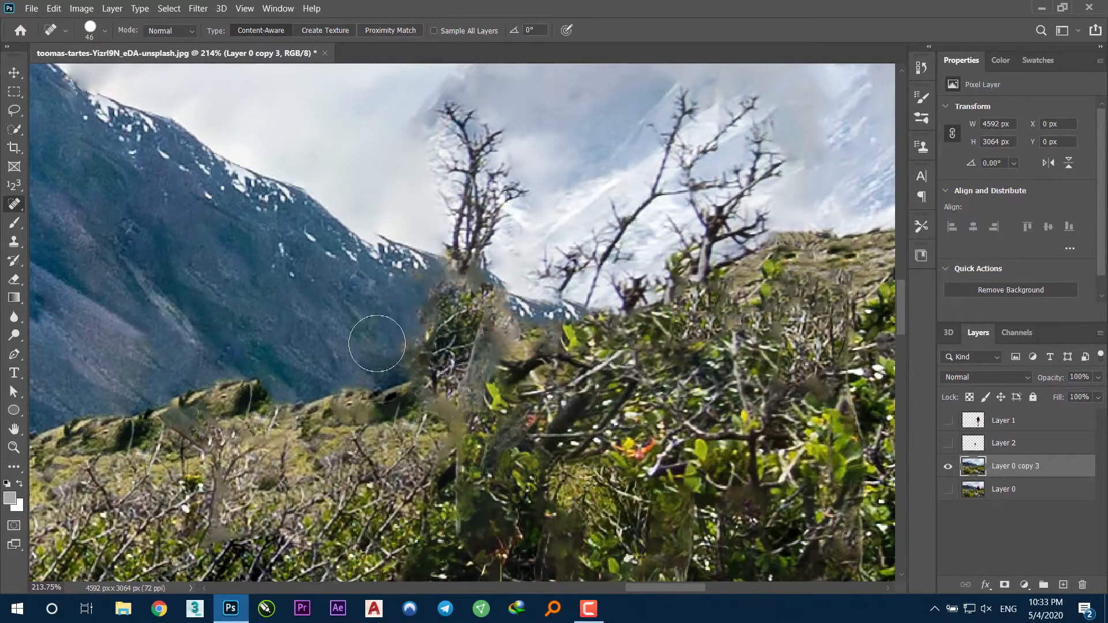
pyautogui.moveTo(488, 348); pyautogui.dragTo(363, 357)
pyautogui.moveTo(415, 262); pyautogui.dragTo(369, 313)
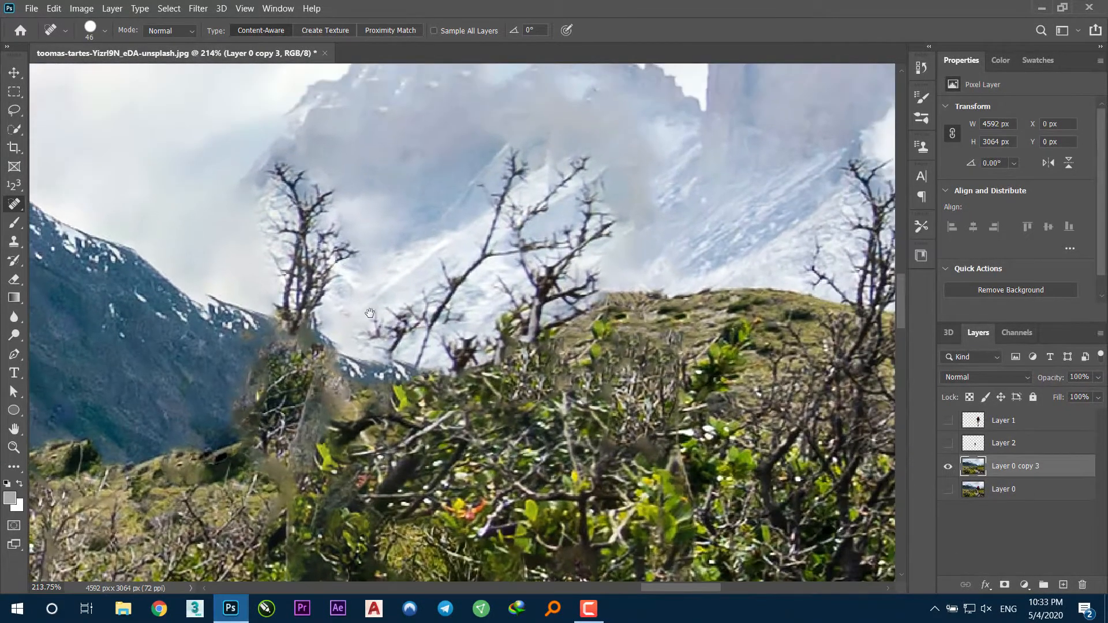
pyautogui.moveTo(485, 346)
pyautogui.mouseDown()
pyautogui.moveTo(392, 410)
pyautogui.moveTo(296, 398)
pyautogui.mouseUp()
pyautogui.click(467, 332)
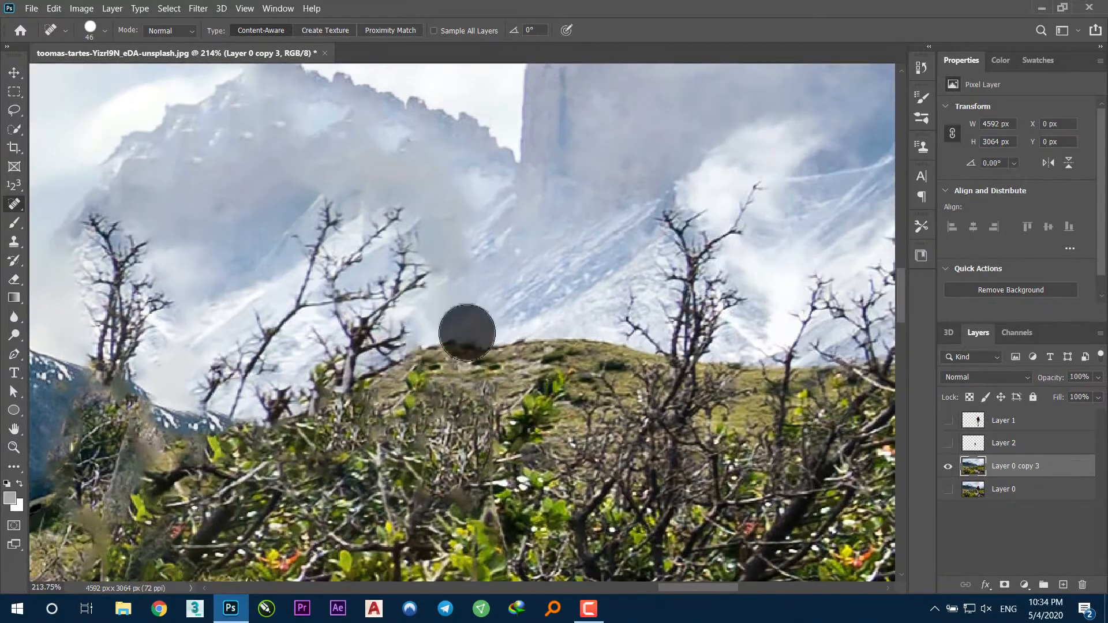
pyautogui.moveTo(559, 341); pyautogui.dragTo(473, 342)
pyautogui.moveTo(392, 342); pyautogui.dragTo(297, 342)
pyautogui.moveTo(449, 441); pyautogui.dragTo(449, 289)
pyautogui.moveTo(449, 288); pyautogui.dragTo(509, 289)
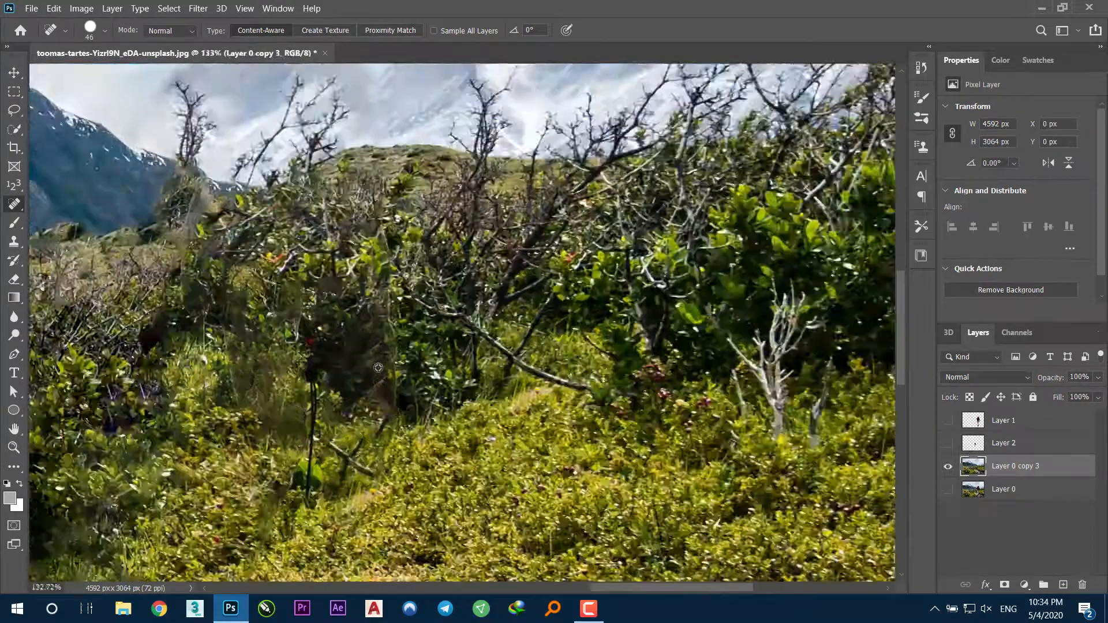
# Heal the leftover seams in the dark shrubs below the hilltop with a 33 px Spot Healing Brush.
pyautogui.moveTo(306, 430)
pyautogui.mouseDown()
pyautogui.moveTo(403, 412)
pyautogui.moveTo(400, 356)
pyautogui.mouseUp()
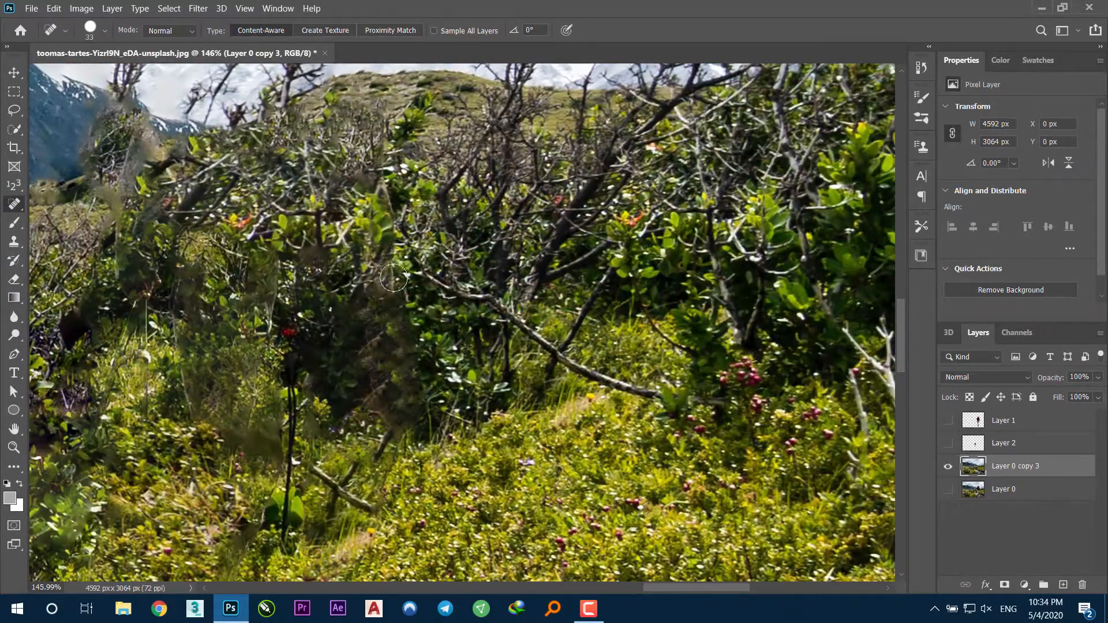
pyautogui.scroll(3, 394, 279)
pyautogui.moveTo(322, 407); pyautogui.dragTo(314, 355)
pyautogui.moveTo(366, 417); pyautogui.dragTo(508, 254)
pyautogui.moveTo(488, 318)
pyautogui.mouseDown()
pyautogui.moveTo(547, 305)
pyautogui.moveTo(567, 323)
pyautogui.moveTo(549, 383)
pyautogui.moveTo(556, 438)
pyautogui.moveTo(555, 350)
pyautogui.moveTo(542, 393)
pyautogui.moveTo(567, 518)
pyautogui.moveTo(592, 342)
pyautogui.moveTo(559, 519)
pyautogui.mouseUp()
# Heal the boot outline on the gravel path with a 20 px brush, and its remaining blotches with a 107 px brush.
pyautogui.keyDown('alt'); pyautogui.rightClick(555, 350); pyautogui.keyUp('alt')
pyautogui.moveTo(585, 498)
pyautogui.mouseDown()
pyautogui.moveTo(612, 355)
pyautogui.moveTo(545, 511)
pyautogui.moveTo(554, 538)
pyautogui.mouseUp()
pyautogui.moveTo(579, 474)
pyautogui.mouseDown()
pyautogui.moveTo(579, 328)
pyautogui.moveTo(502, 479)
pyautogui.moveTo(425, 346)
pyautogui.moveTo(430, 251)
pyautogui.mouseUp()
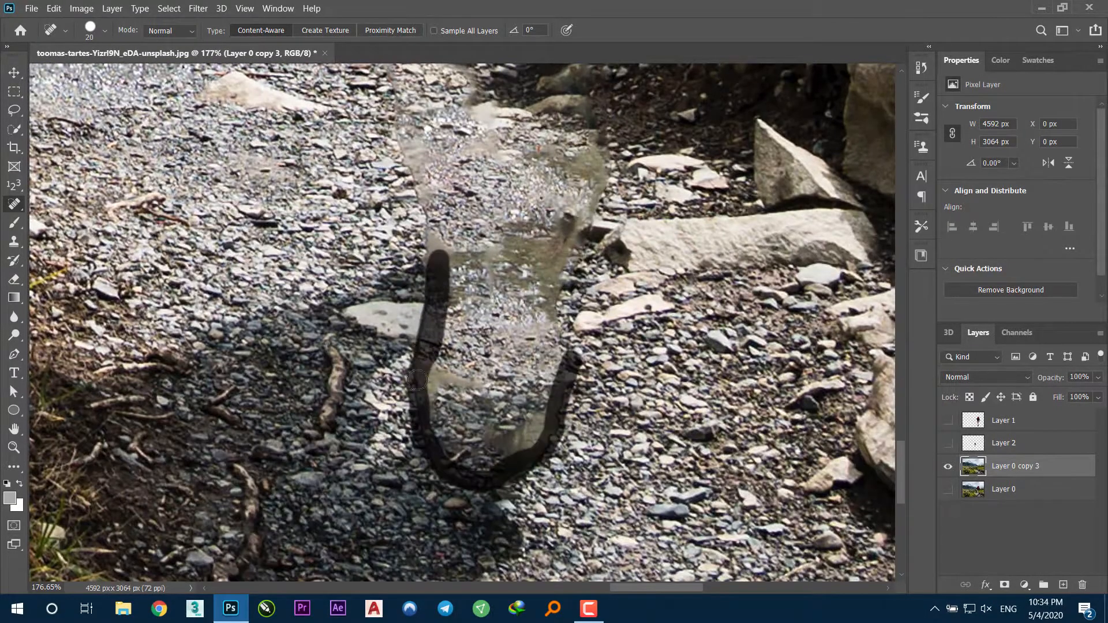
pyautogui.keyDown('alt'); pyautogui.rightClick(504, 464); pyautogui.keyUp('alt')
pyautogui.click(502, 452)
pyautogui.click(530, 445)
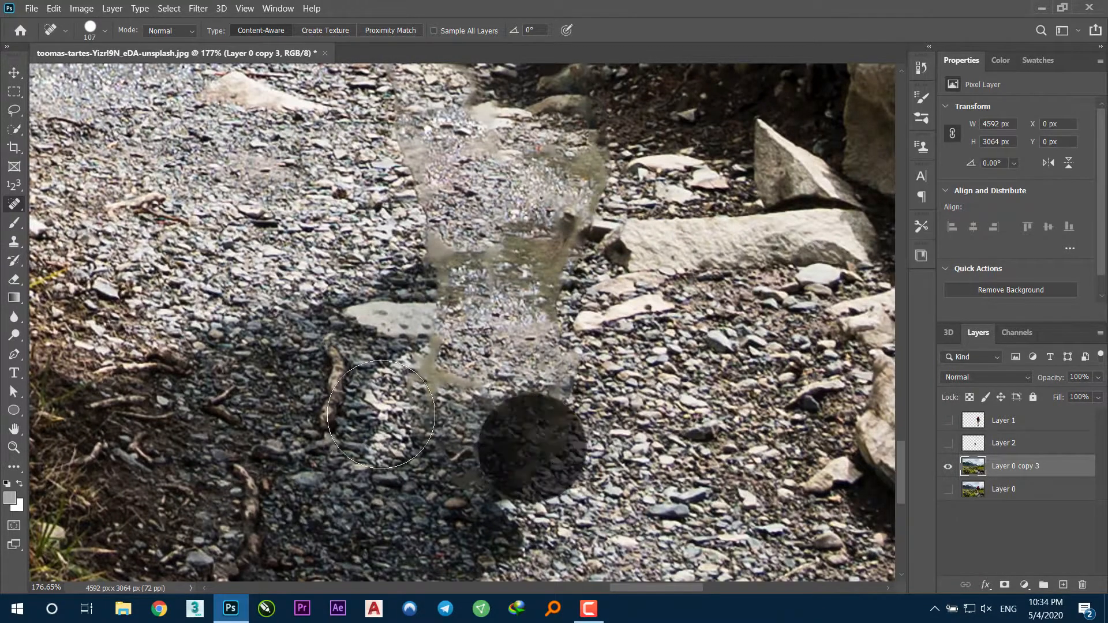
pyautogui.click(443, 355)
pyautogui.click(447, 253)
# Patch the smeared gravel around the former boot position with clean stones using the Patch tool.
pyautogui.rightClick(14, 204)
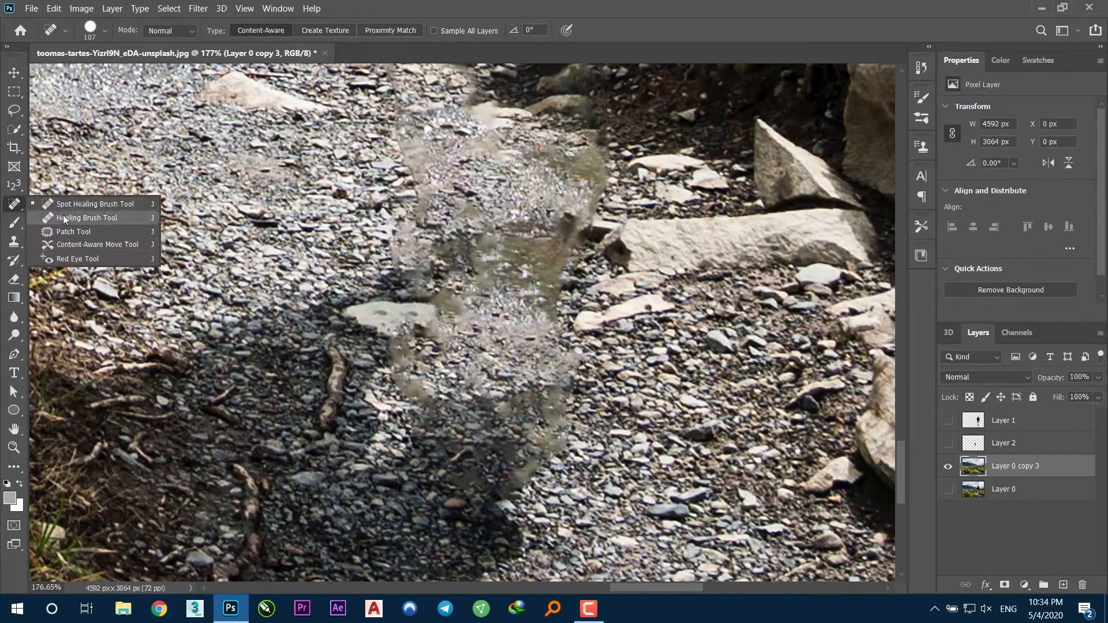
pyautogui.click(68, 230)
pyautogui.moveTo(542, 424); pyautogui.dragTo(534, 381)
pyautogui.moveTo(476, 446); pyautogui.dragTo(598, 458)
pyautogui.moveTo(466, 418)
pyautogui.mouseDown()
pyautogui.moveTo(379, 295)
pyautogui.moveTo(500, 326)
pyautogui.mouseUp()
pyautogui.moveTo(452, 388); pyautogui.dragTo(435, 342)
pyautogui.hotkey('ctrl', 'd')
# Patch the muddy blotch on the gravel path beside the long flat rock with nearby gravel.
pyautogui.scroll(3, 600, 416)
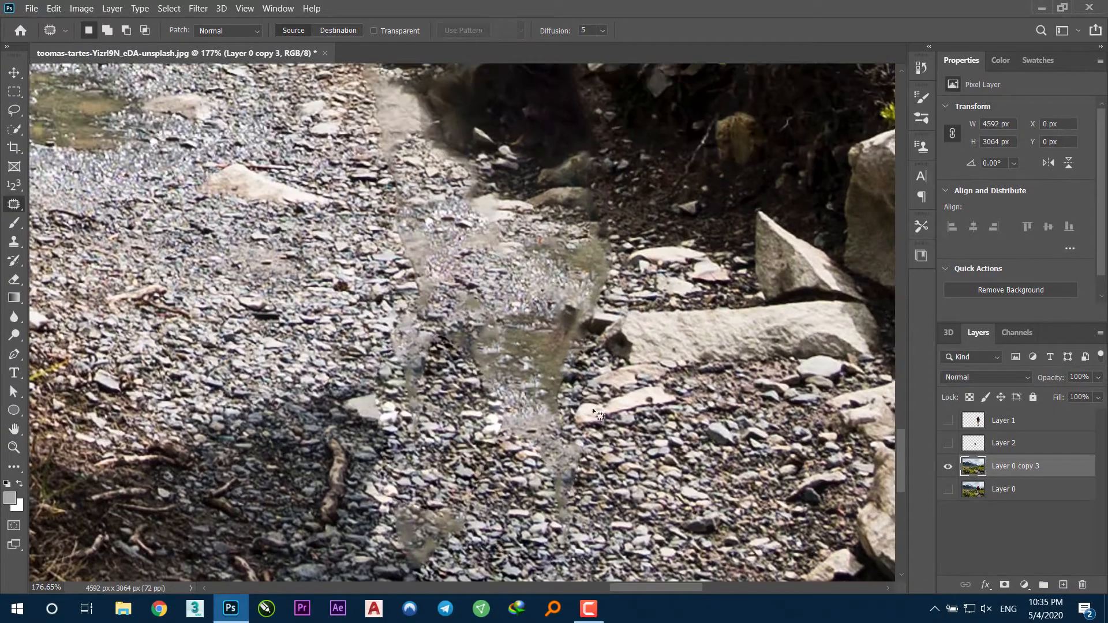
pyautogui.moveTo(537, 252); pyautogui.dragTo(553, 356)
pyautogui.moveTo(554, 356); pyautogui.dragTo(484, 328)
pyautogui.hotkey('ctrl', 'd')
pyautogui.moveTo(428, 352); pyautogui.dragTo(451, 461)
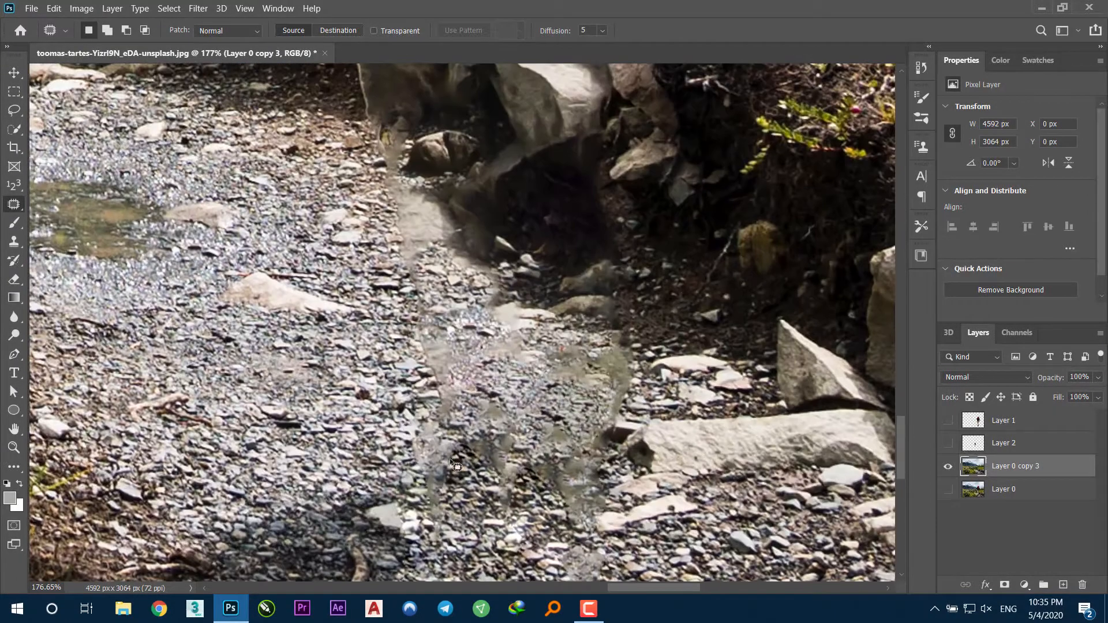
# Patch the grey and greenish smudges on the gravel between the path's middle and the long flat rock with clean stones.
pyautogui.moveTo(472, 413); pyautogui.dragTo(465, 383)
pyautogui.moveTo(438, 372); pyautogui.dragTo(400, 359)
pyautogui.hotkey('ctrl', 'd')
pyautogui.moveTo(520, 370); pyautogui.dragTo(461, 392)
pyautogui.moveTo(589, 393)
pyautogui.mouseDown()
pyautogui.moveTo(520, 381)
pyautogui.moveTo(591, 392)
pyautogui.mouseUp()
pyautogui.moveTo(577, 381); pyautogui.dragTo(621, 361)
pyautogui.hotkey('ctrl', 'd')
pyautogui.moveTo(592, 294); pyautogui.dragTo(607, 341)
pyautogui.moveTo(569, 346); pyautogui.dragTo(612, 341)
pyautogui.hotkey('ctrl', 'd')
# Patch the pale blurred blotch at the gravel edge below the upper rocks with nearby path gravel.
pyautogui.moveTo(371, 246)
pyautogui.mouseDown()
pyautogui.moveTo(507, 355)
pyautogui.moveTo(506, 422)
pyautogui.mouseUp()
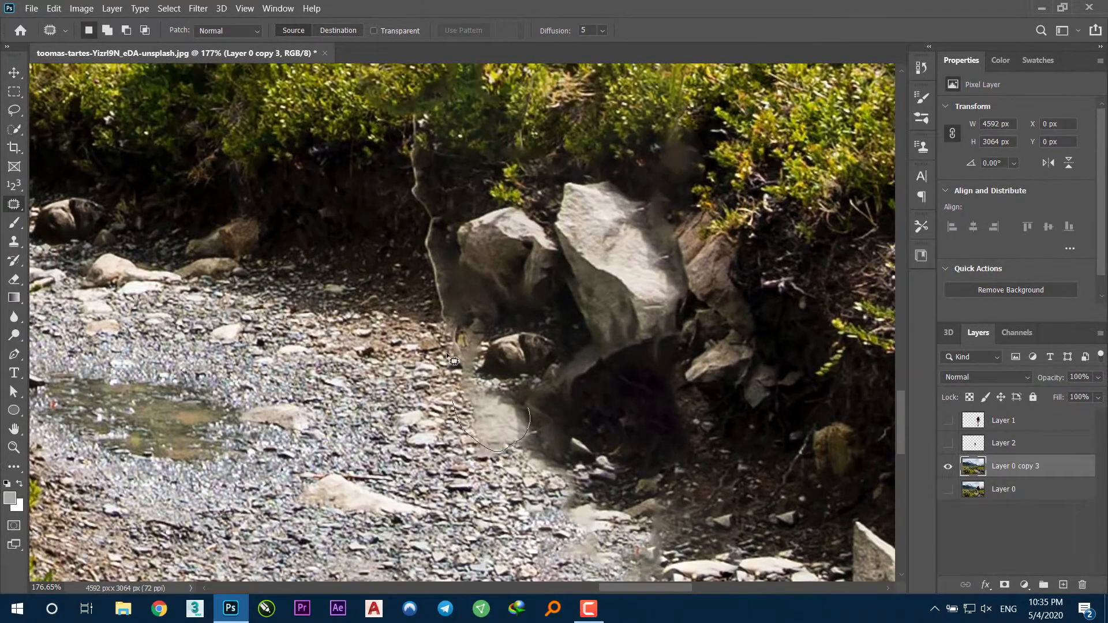
pyautogui.moveTo(507, 371); pyautogui.dragTo(495, 347)
pyautogui.moveTo(485, 358); pyautogui.dragTo(443, 408)
pyautogui.hotkey('ctrl', 'd')
# Patch the pale leftover outline on the dark earth bank beside the upper rocks with clean soil.
pyautogui.moveTo(447, 247); pyautogui.dragTo(472, 385)
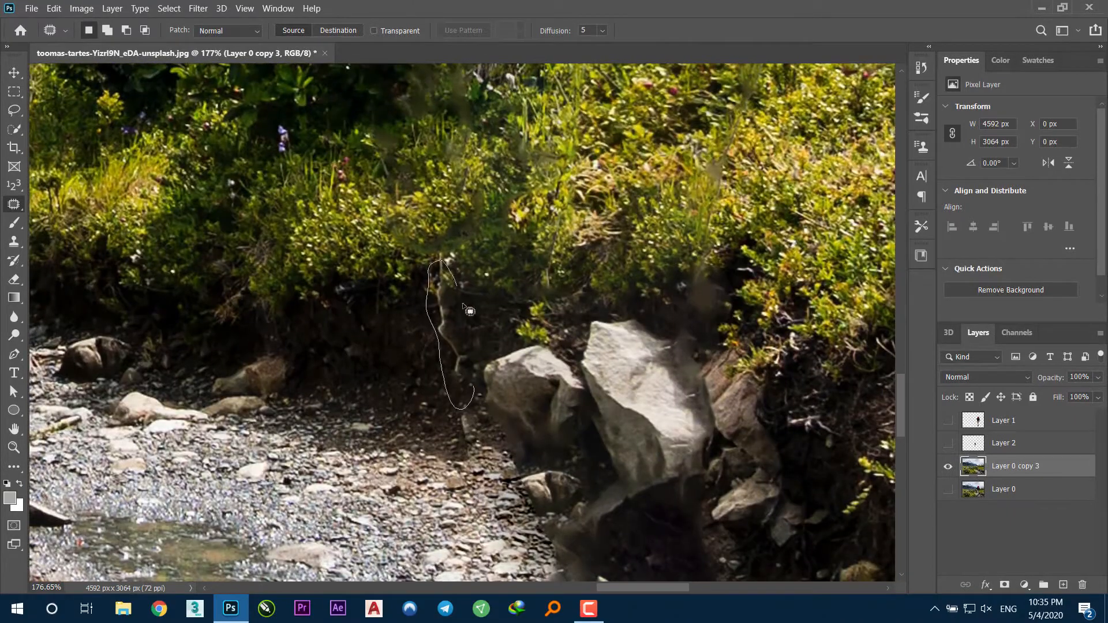
pyautogui.hotkey('ctrl', 'd')
pyautogui.moveTo(465, 309)
pyautogui.mouseDown()
pyautogui.moveTo(426, 395)
pyautogui.moveTo(468, 415)
pyautogui.mouseUp()
pyautogui.moveTo(462, 438); pyautogui.dragTo(430, 413)
pyautogui.hotkey('ctrl', 'd')
# Patch the beige clothing remnant in the shrubs below the hiker's ghosted head with neighbouring foliage.
pyautogui.moveTo(722, 354); pyautogui.dragTo(635, 382)
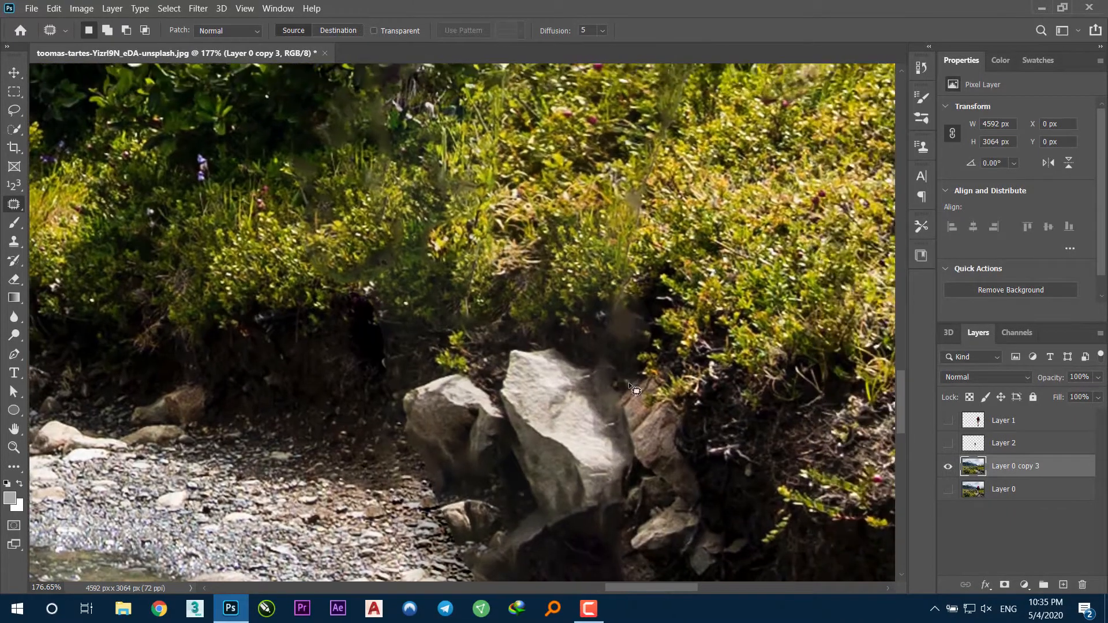
pyautogui.scroll(-16, 600, 335)
pyautogui.moveTo(541, 242); pyautogui.dragTo(538, 312)
pyautogui.scroll(14, 538, 311)
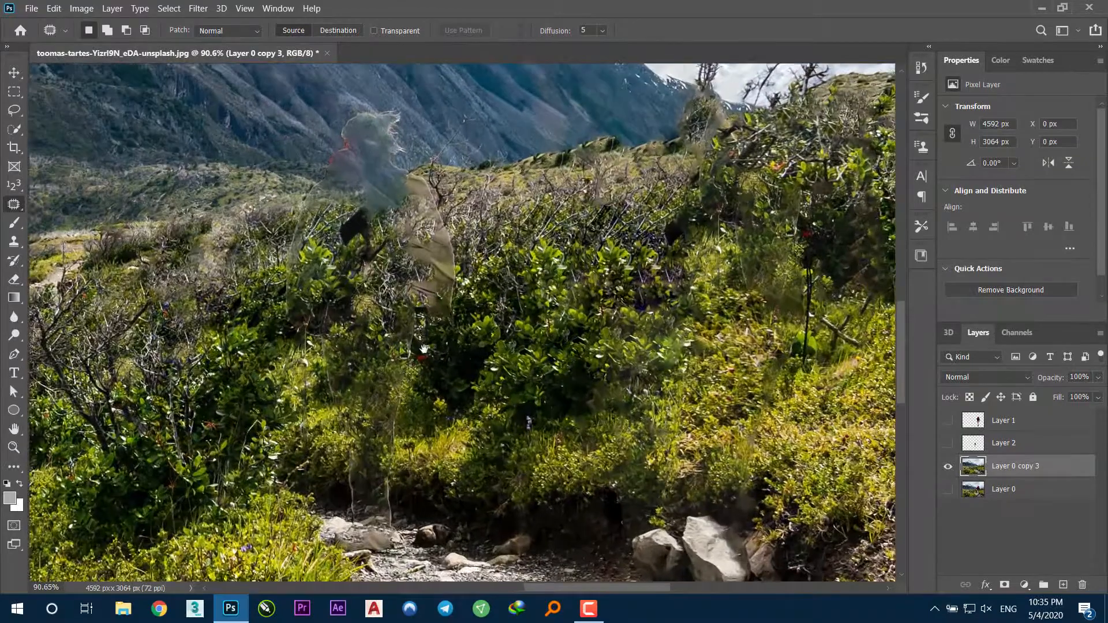
pyautogui.scroll(-2, 503, 311)
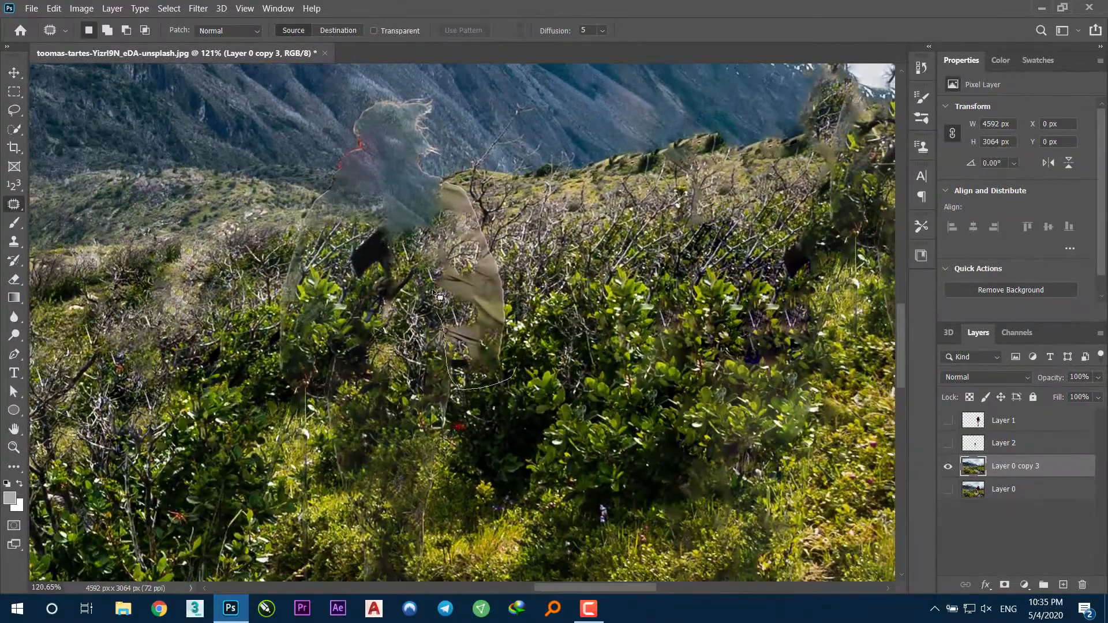
pyautogui.moveTo(462, 277); pyautogui.dragTo(543, 374)
pyautogui.moveTo(479, 299)
pyautogui.mouseDown()
pyautogui.moveTo(491, 323)
pyautogui.moveTo(553, 312)
pyautogui.mouseUp()
pyautogui.hotkey('ctrl', 'd')
# Patch the ghosted head and hair silhouette against the mountain with clean mountain slope.
pyautogui.moveTo(484, 228); pyautogui.dragTo(499, 283)
pyautogui.moveTo(399, 247); pyautogui.dragTo(509, 247)
pyautogui.moveTo(479, 254); pyautogui.dragTo(431, 206)
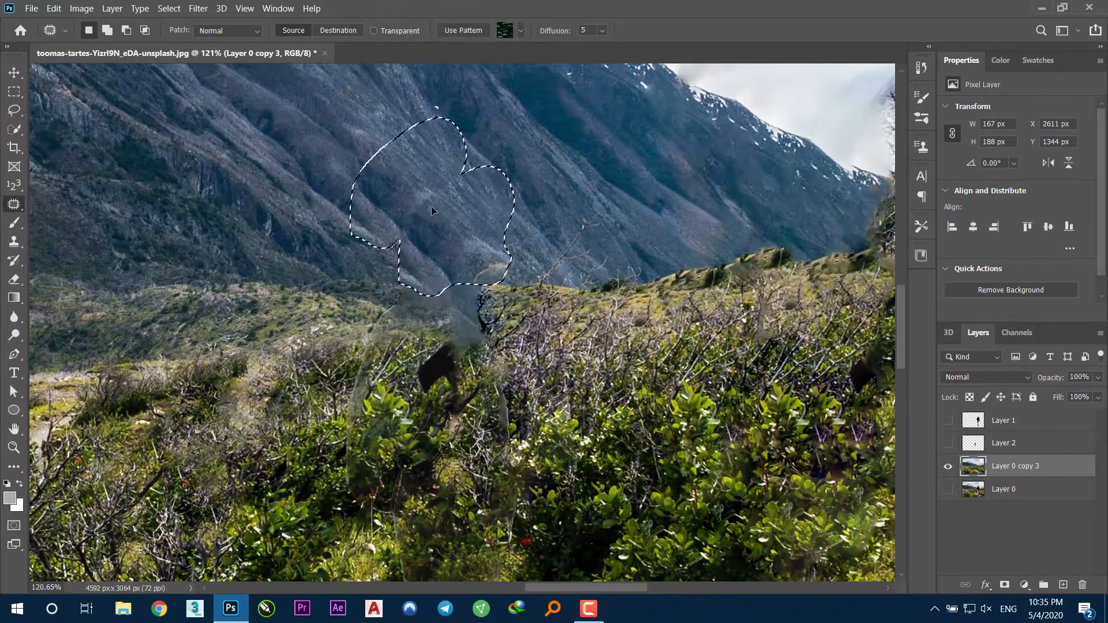
pyautogui.hotkey('ctrl', 'd')
# Patch the smeared ridge line below the removed head with intact ridge, and the pale outline where the shrubs begin.
pyautogui.moveTo(460, 311)
pyautogui.mouseDown()
pyautogui.moveTo(495, 275)
pyautogui.moveTo(521, 290)
pyautogui.moveTo(641, 269)
pyautogui.mouseUp()
pyautogui.hotkey('ctrl', 'd')
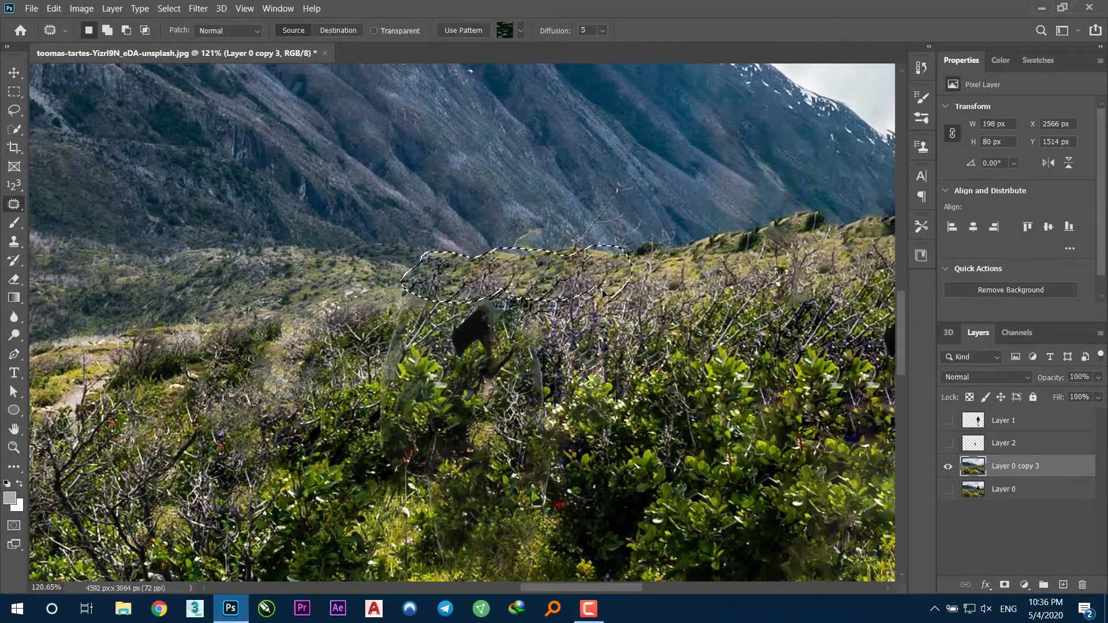
pyautogui.hotkey('ctrl', 'd')
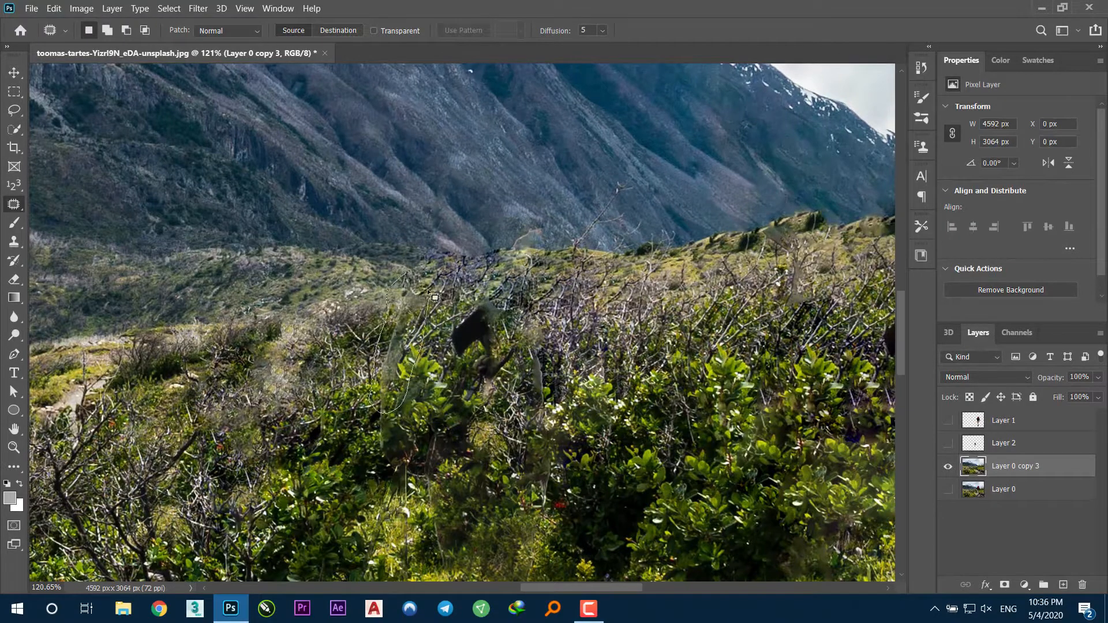
pyautogui.moveTo(433, 296); pyautogui.dragTo(362, 320)
pyautogui.hotkey('ctrl', 'd')
# Patch the black remnant and the faint body outlines in the shrubs below the ridge with surrounding foliage.
pyautogui.moveTo(433, 330); pyautogui.dragTo(556, 332)
pyautogui.moveTo(508, 352); pyautogui.dragTo(559, 339)
pyautogui.hotkey('ctrl', 'd')
pyautogui.moveTo(483, 402); pyautogui.dragTo(536, 316)
pyautogui.moveTo(485, 307); pyautogui.dragTo(481, 363)
pyautogui.moveTo(426, 302); pyautogui.dragTo(465, 299)
pyautogui.moveTo(448, 364); pyautogui.dragTo(387, 339)
pyautogui.hotkey('ctrl', 'd')
# Patch the pale vertical outline and the red spot in the lower shrubs with dark foliage.
pyautogui.scroll(-7, 582, 426)
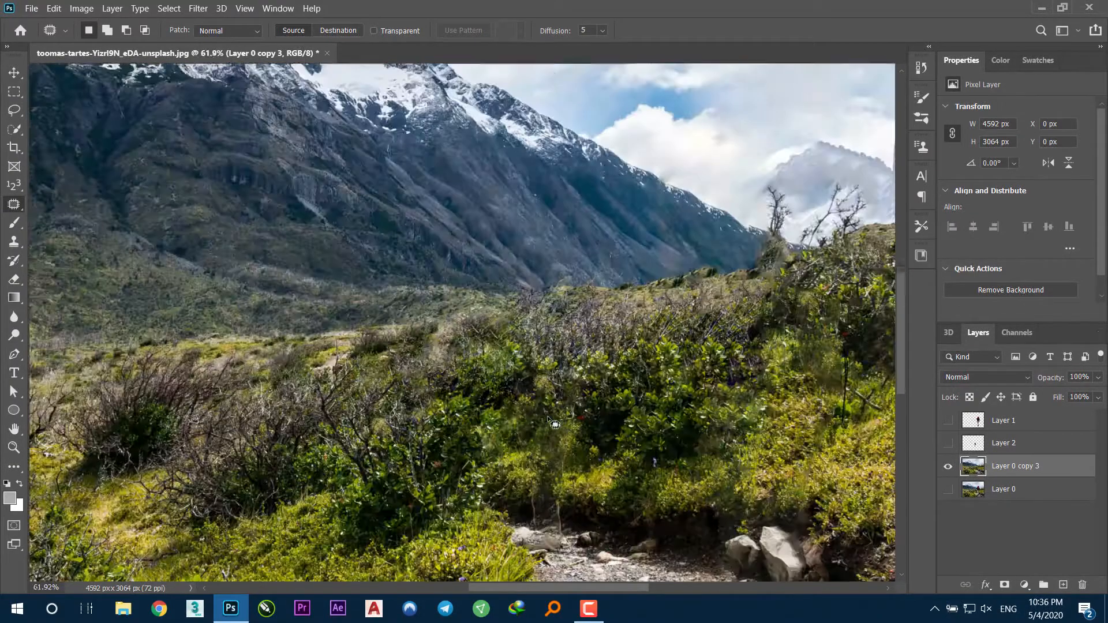
pyautogui.scroll(9, 570, 443)
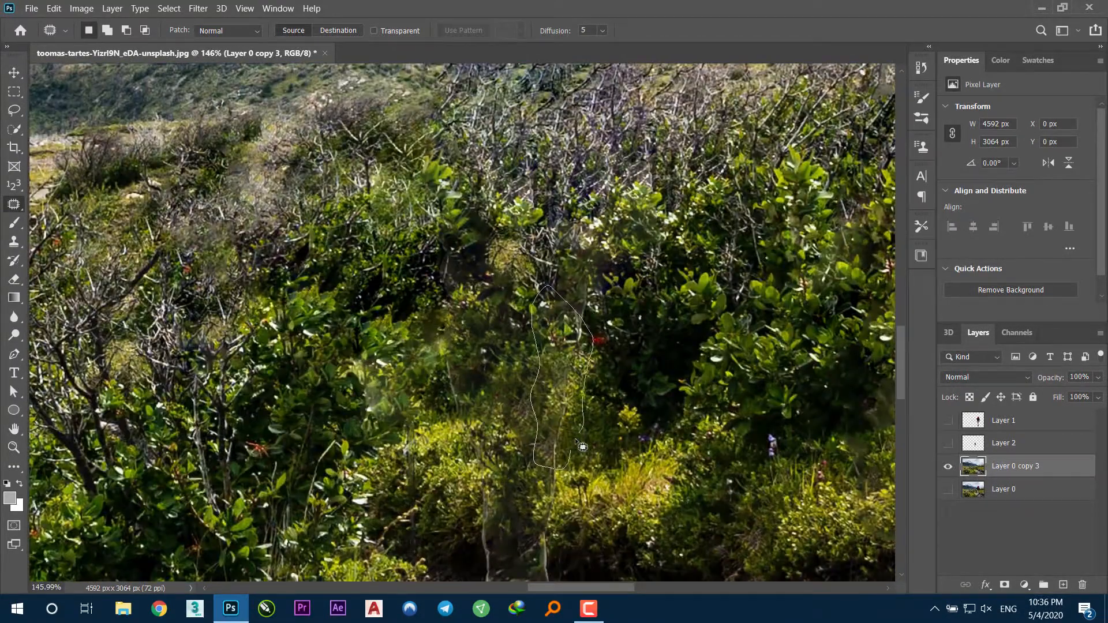
pyautogui.moveTo(575, 440); pyautogui.dragTo(579, 433)
pyautogui.moveTo(545, 420); pyautogui.dragTo(593, 427)
pyautogui.hotkey('ctrl', 'd')
pyautogui.moveTo(598, 380); pyautogui.dragTo(526, 390)
pyautogui.moveTo(593, 353); pyautogui.dragTo(597, 379)
pyautogui.hotkey('ctrl', 'd')
pyautogui.moveTo(578, 358)
pyautogui.mouseDown()
pyautogui.moveTo(542, 337)
pyautogui.moveTo(653, 362)
pyautogui.mouseUp()
pyautogui.hotkey('ctrl', 'd')
pyautogui.hotkey('ctrl', 'd')
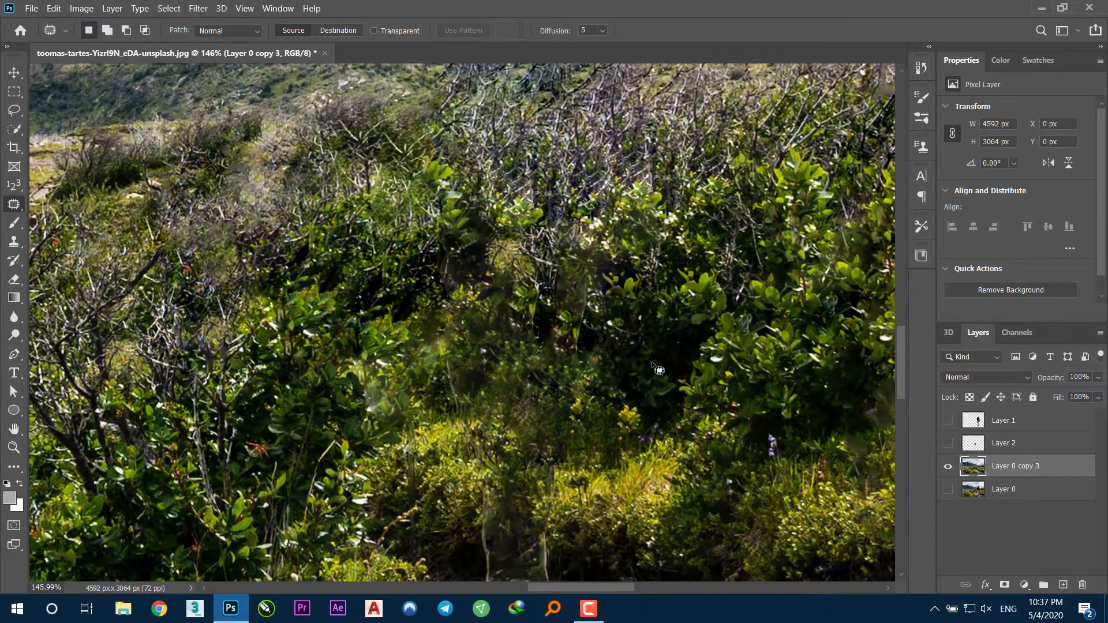
# Patch the faint vertical streak in the dark shrubs above the yellow-green bushes with adjacent leaves.
pyautogui.moveTo(504, 310); pyautogui.dragTo(531, 281)
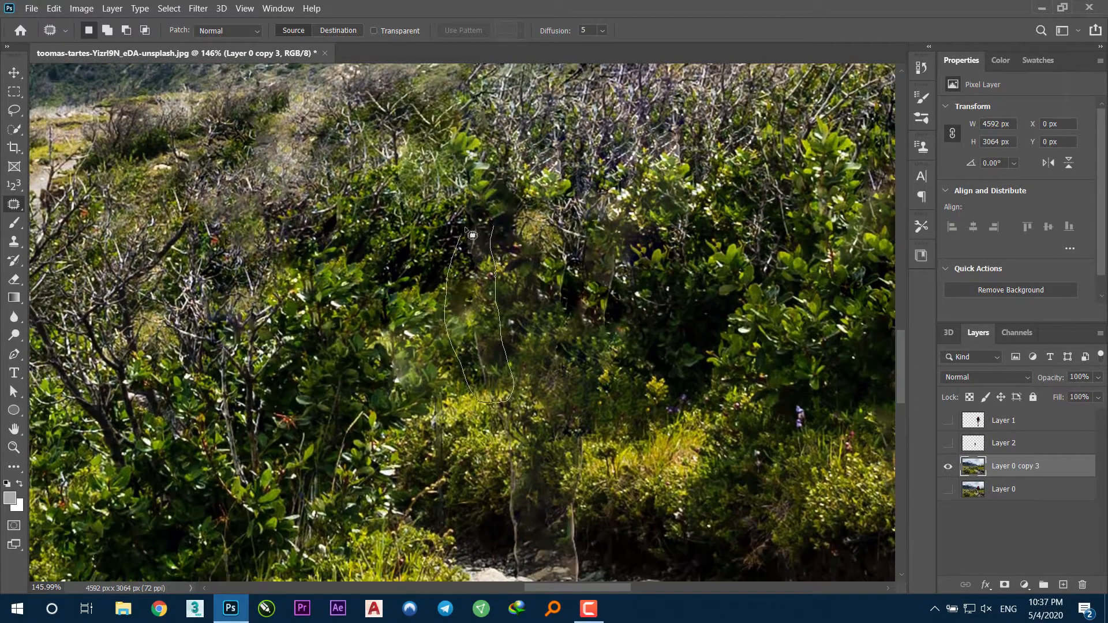
pyautogui.moveTo(465, 228); pyautogui.dragTo(488, 226)
pyautogui.moveTo(478, 277); pyautogui.dragTo(429, 280)
pyautogui.hotkey('ctrl', 'd')
# Patch both pale leg outlines in the bushes at the far end of the path with neighbouring undergrowth.
pyautogui.moveTo(526, 463); pyautogui.dragTo(505, 347)
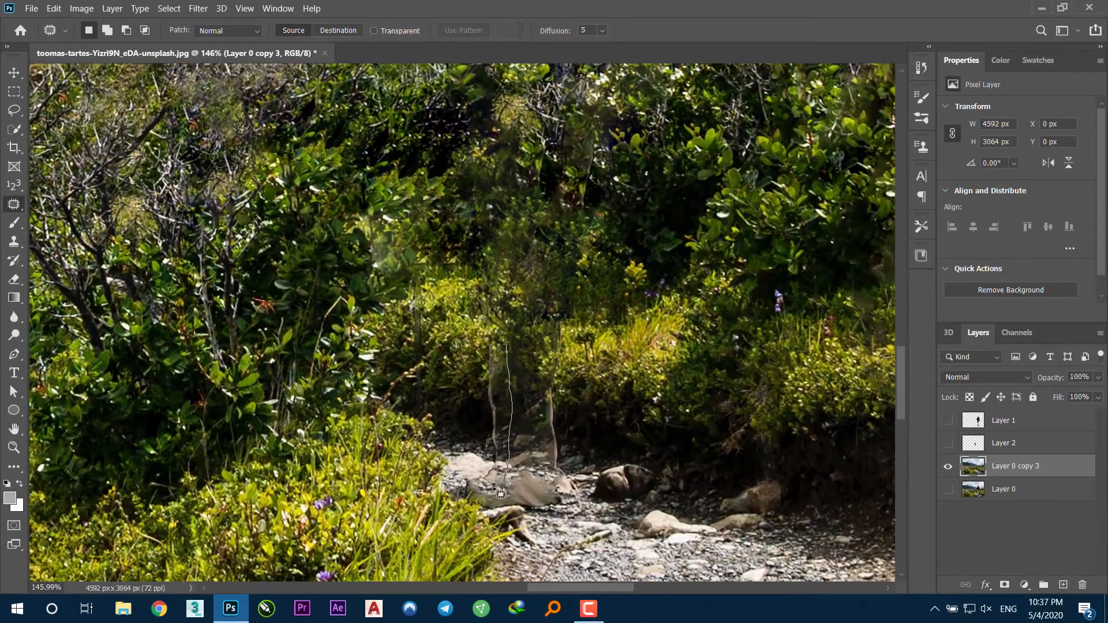
pyautogui.moveTo(475, 465); pyautogui.dragTo(504, 345)
pyautogui.moveTo(498, 415)
pyautogui.mouseDown()
pyautogui.moveTo(477, 384)
pyautogui.moveTo(475, 399)
pyautogui.mouseUp()
pyautogui.hotkey('ctrl', 'd')
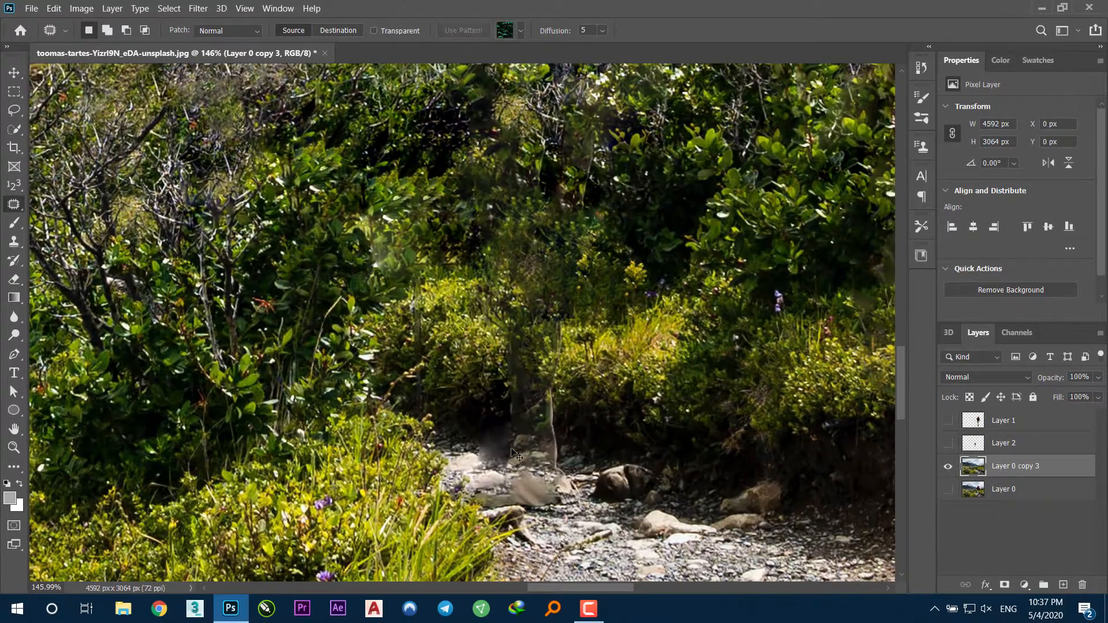
pyautogui.moveTo(544, 330); pyautogui.dragTo(561, 465)
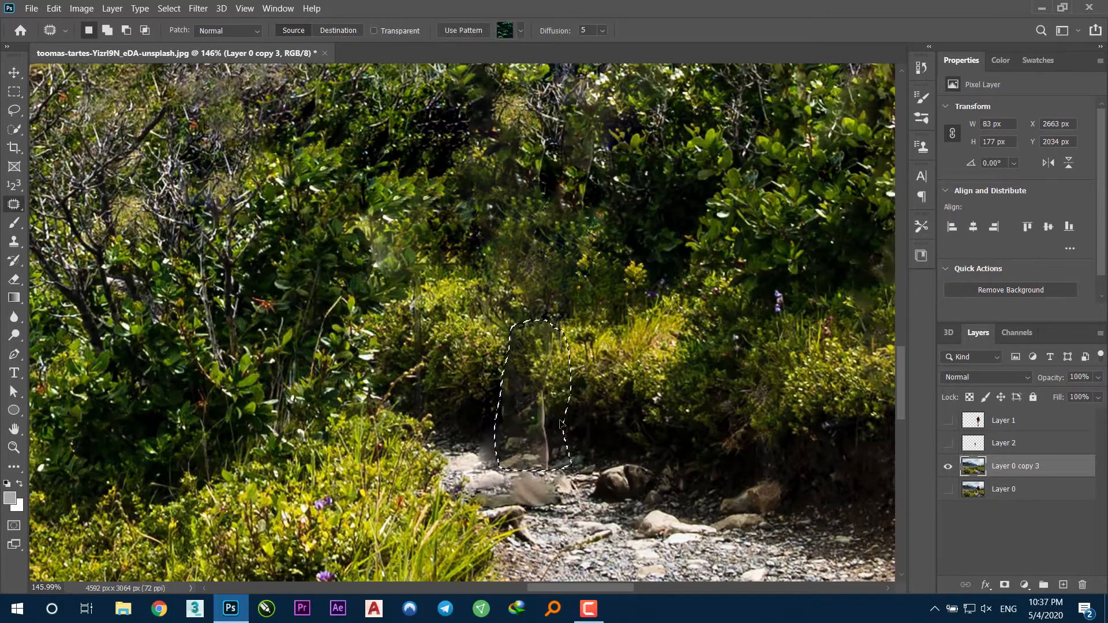
pyautogui.moveTo(550, 420); pyautogui.dragTo(601, 429)
pyautogui.hotkey('ctrl', 'd')
# Patch the blurred stone and the dark smudge at the far end of the path with clean gravel.
pyautogui.moveTo(564, 510); pyautogui.dragTo(555, 465)
pyautogui.moveTo(555, 465); pyautogui.dragTo(509, 475)
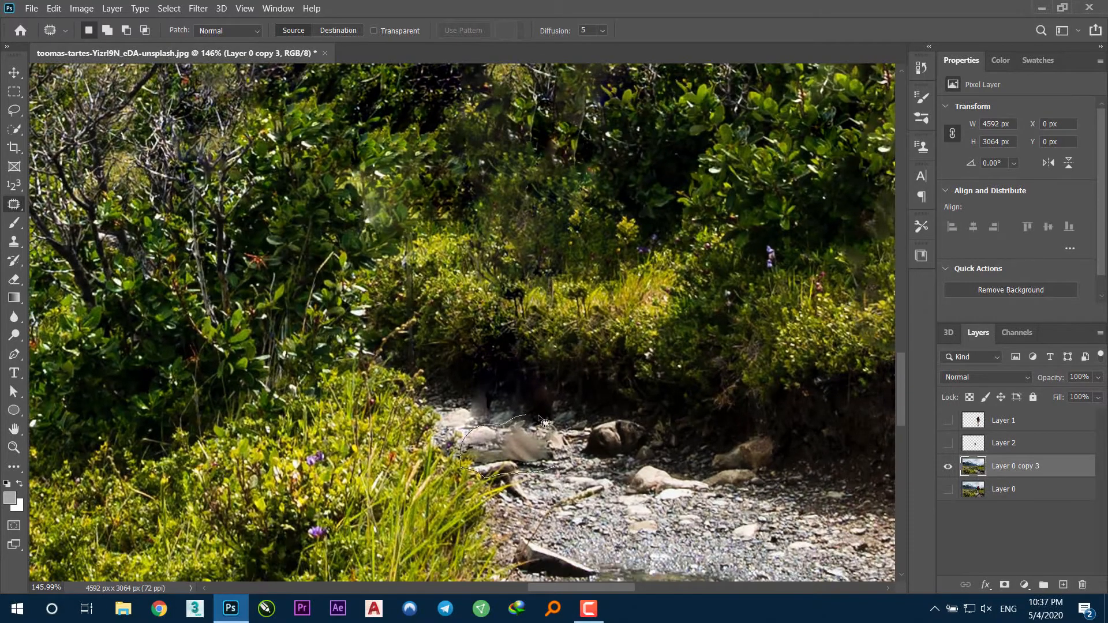
pyautogui.moveTo(538, 417); pyautogui.dragTo(555, 466)
pyautogui.moveTo(542, 456); pyautogui.dragTo(612, 499)
pyautogui.hotkey('ctrl', 'd')
pyautogui.moveTo(561, 428); pyautogui.dragTo(521, 373)
pyautogui.moveTo(448, 359)
pyautogui.mouseDown()
pyautogui.moveTo(442, 375)
pyautogui.moveTo(450, 365)
pyautogui.mouseUp()
pyautogui.moveTo(444, 367); pyautogui.dragTo(460, 395)
pyautogui.hotkey('ctrl', 'd')
# Patch the hiker's dark shadow on the foreground gravel with lit gravel.
pyautogui.moveTo(607, 412); pyautogui.dragTo(441, 394)
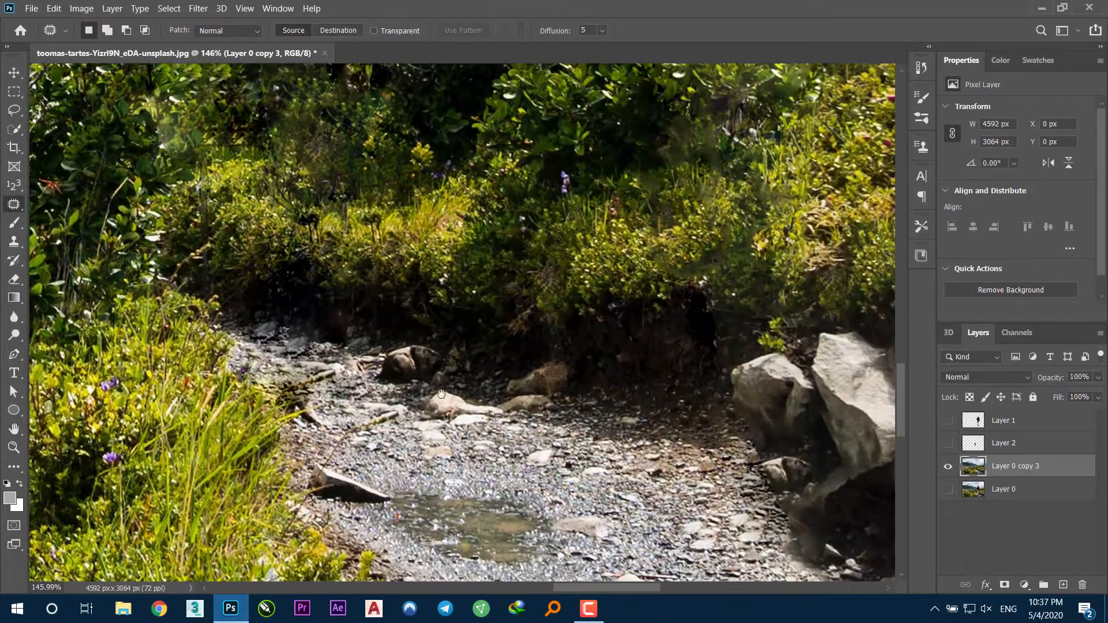
pyautogui.hotkey('ctrl', '0')
pyautogui.scroll(9, 629, 527)
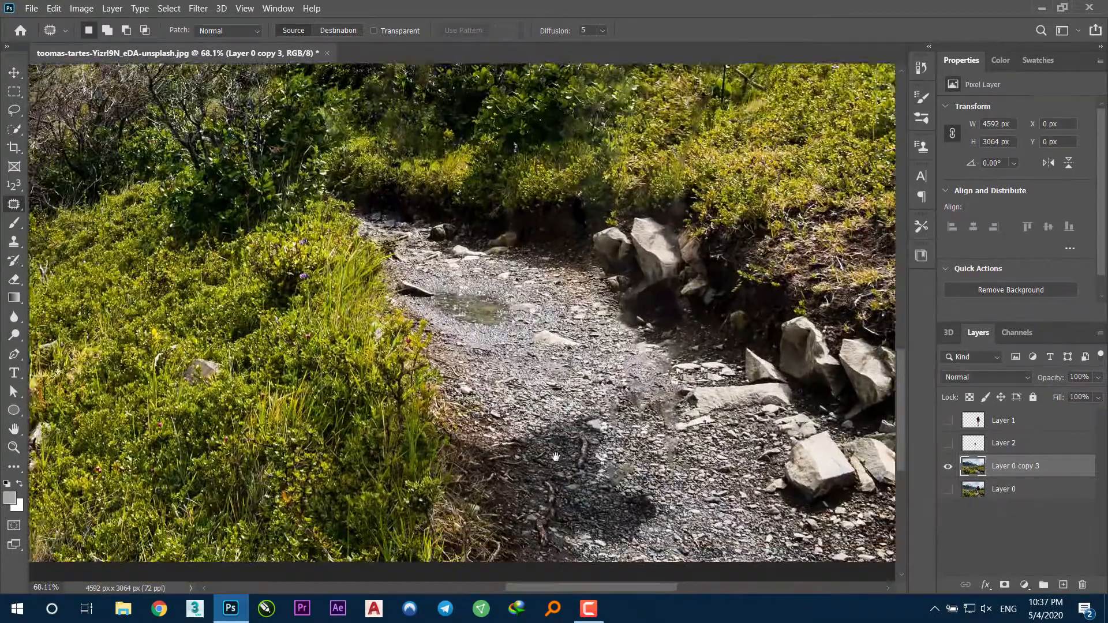
pyautogui.moveTo(558, 473); pyautogui.dragTo(555, 422)
pyautogui.scroll(6, 586, 504)
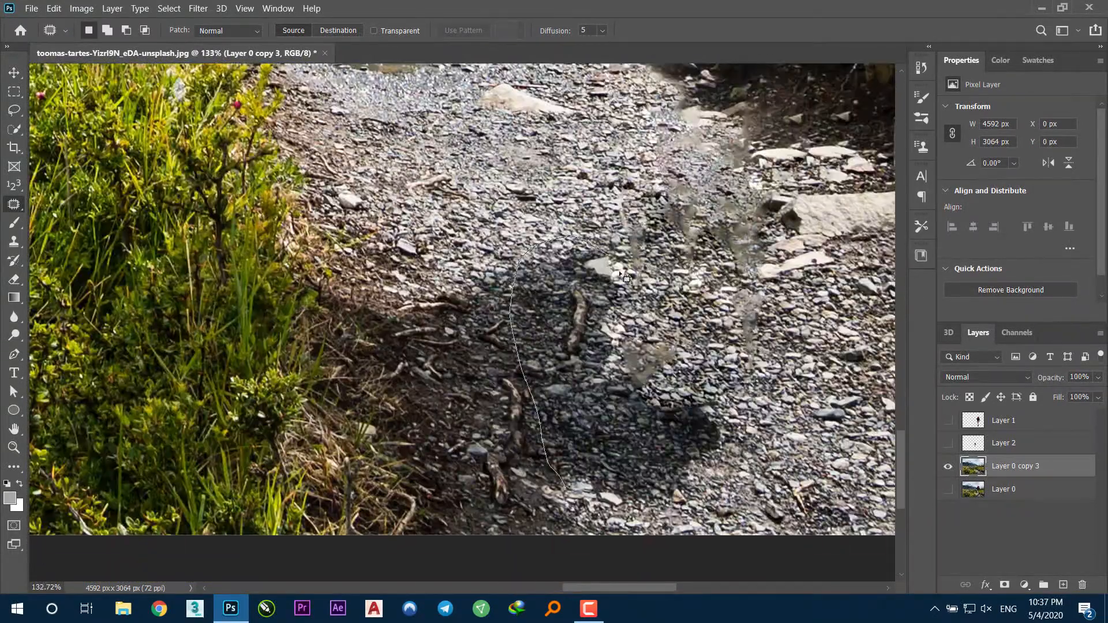
pyautogui.moveTo(613, 501); pyautogui.dragTo(599, 324)
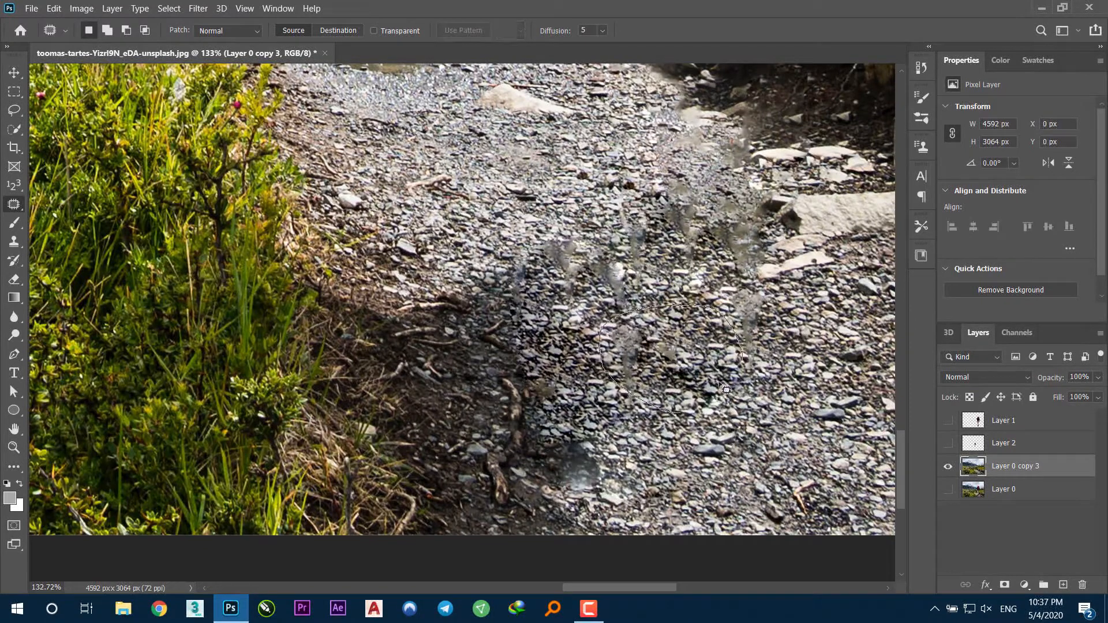
pyautogui.hotkey('ctrl', 'd')
# Patch the leftover blotches and dark lower edge of the former shadow area with clean gravel.
pyautogui.moveTo(552, 246); pyautogui.dragTo(645, 346)
pyautogui.moveTo(595, 300); pyautogui.dragTo(687, 428)
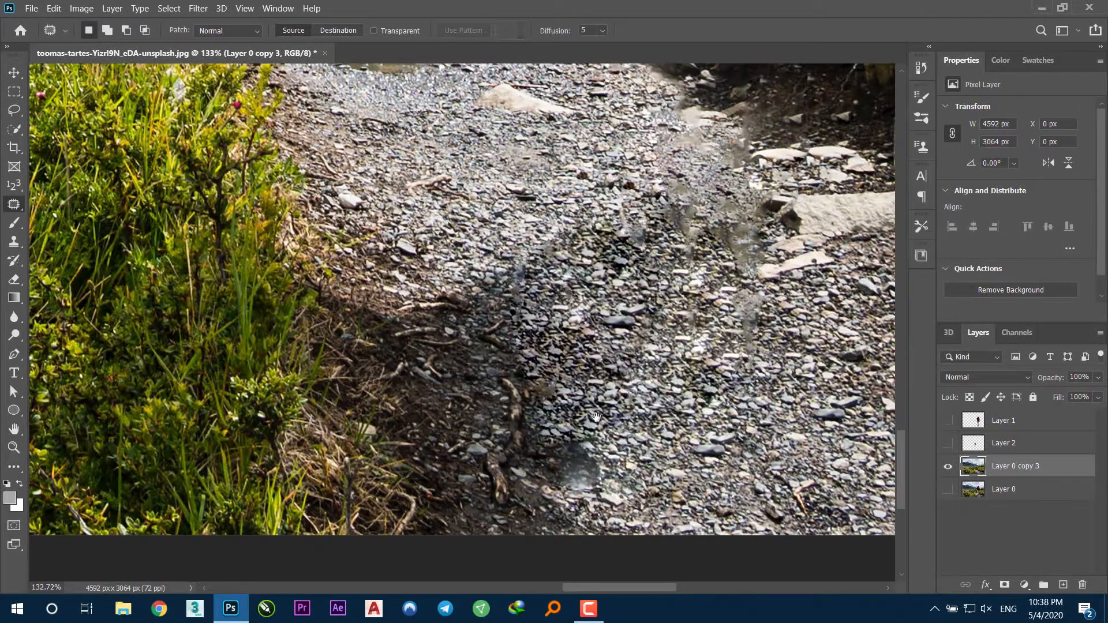
pyautogui.moveTo(627, 456); pyautogui.dragTo(674, 416)
pyautogui.moveTo(669, 461); pyautogui.dragTo(605, 498)
pyautogui.moveTo(673, 440); pyautogui.dragTo(745, 442)
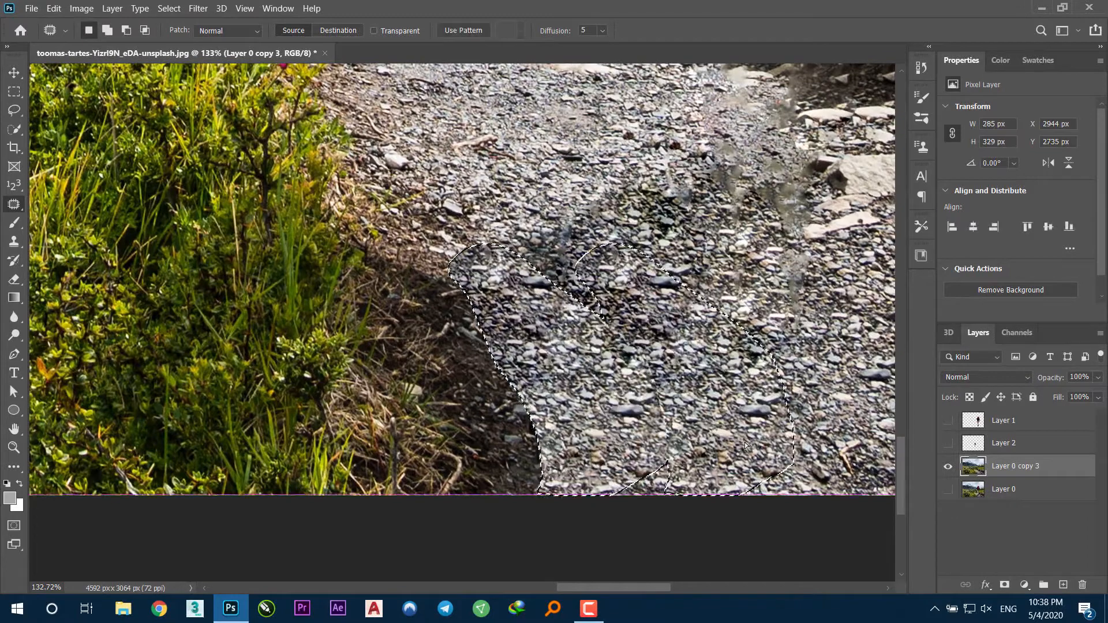
pyautogui.hotkey('ctrl', 'd')
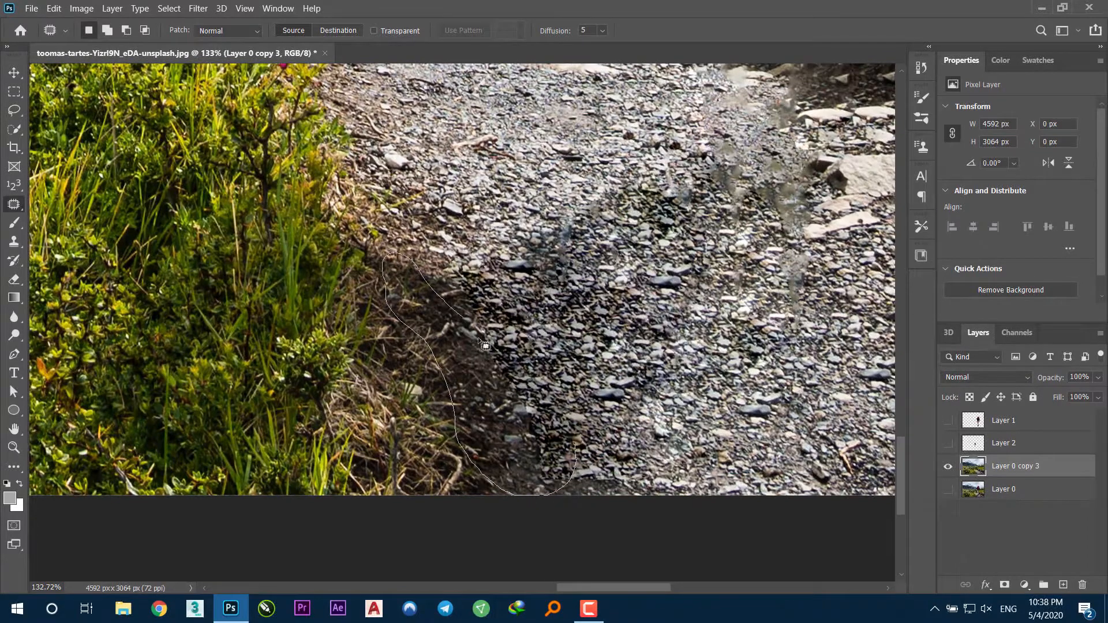
# Patch the shaded soil, sticks and dark strip along the grass edge with nearby soil and gravel.
pyautogui.moveTo(479, 339)
pyautogui.mouseDown()
pyautogui.moveTo(523, 439)
pyautogui.moveTo(449, 381)
pyautogui.moveTo(436, 315)
pyautogui.mouseUp()
pyautogui.hotkey('ctrl', 'd')
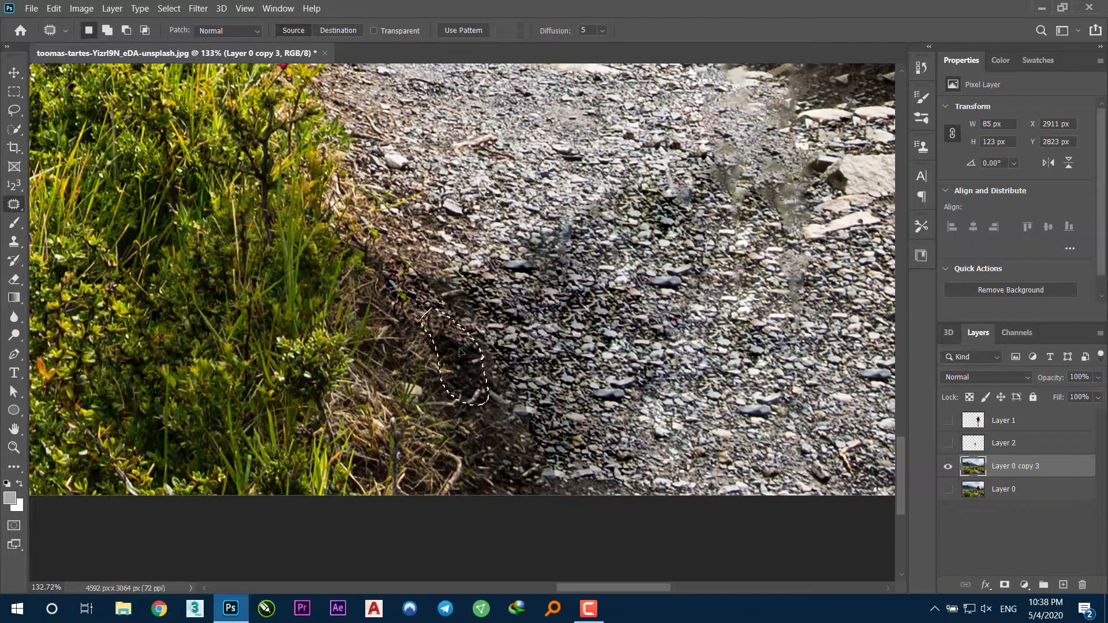
pyautogui.moveTo(457, 360); pyautogui.dragTo(397, 245)
pyautogui.hotkey('ctrl', 'd')
pyautogui.moveTo(545, 495); pyautogui.dragTo(480, 375)
pyautogui.moveTo(478, 466); pyautogui.dragTo(502, 398)
pyautogui.hotkey('ctrl', 'd')
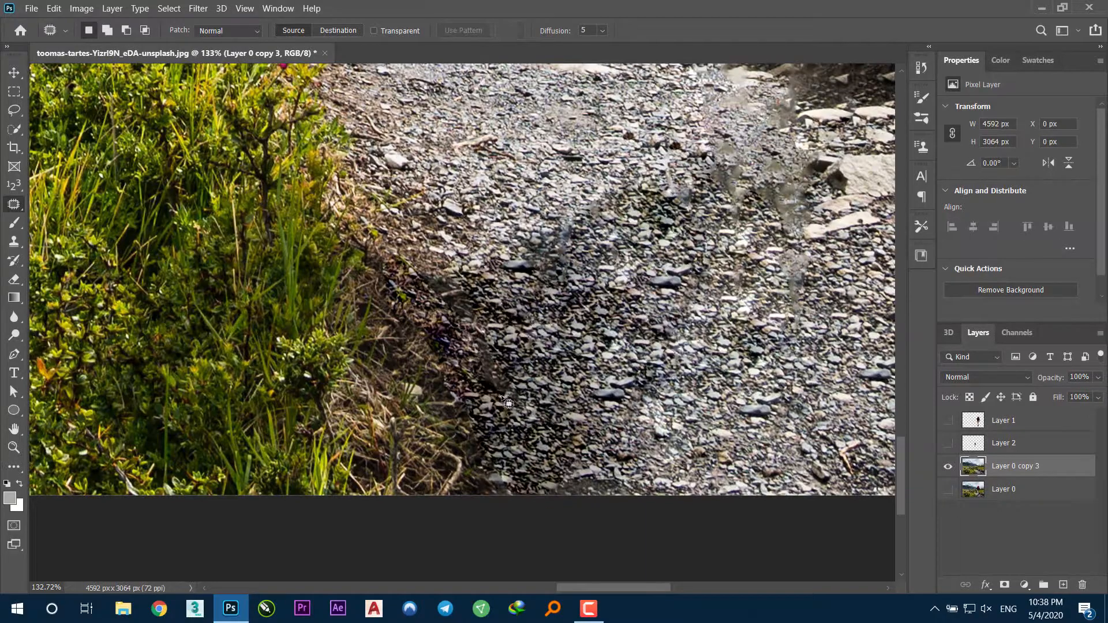
pyautogui.hotkey('ctrl', 'd')
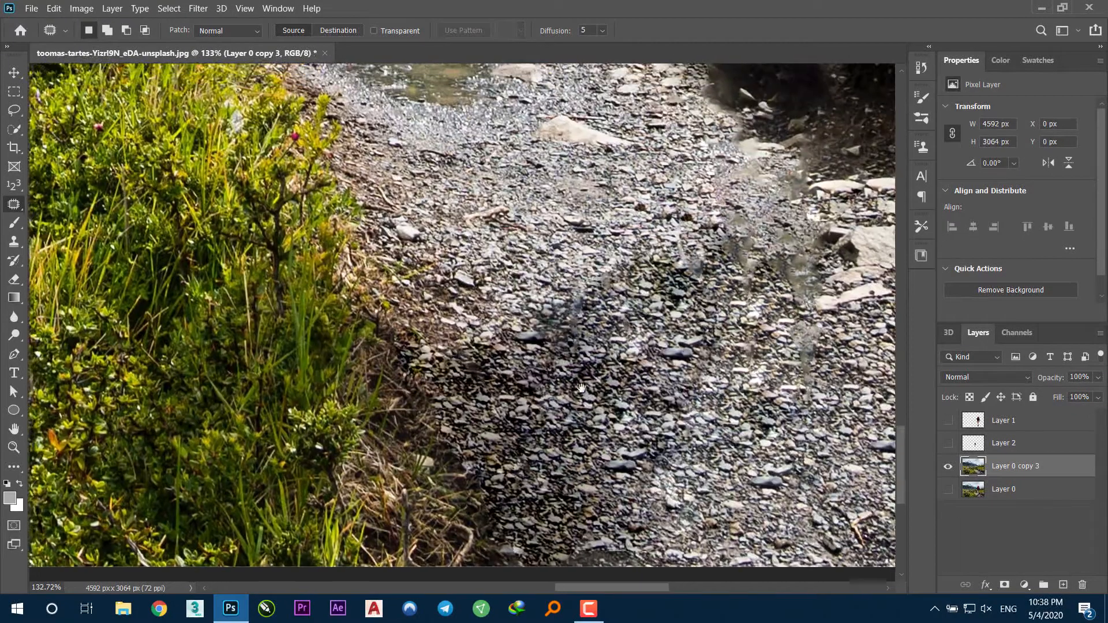
# Lighten the dark foreground gravel beside the grass edge with the Dodge tool at Midtones, 20% exposure, using 333 and 240 px brushes.
pyautogui.scroll(-5, 595, 366)
pyautogui.scroll(5, 590, 361)
pyautogui.rightClick(15, 318)
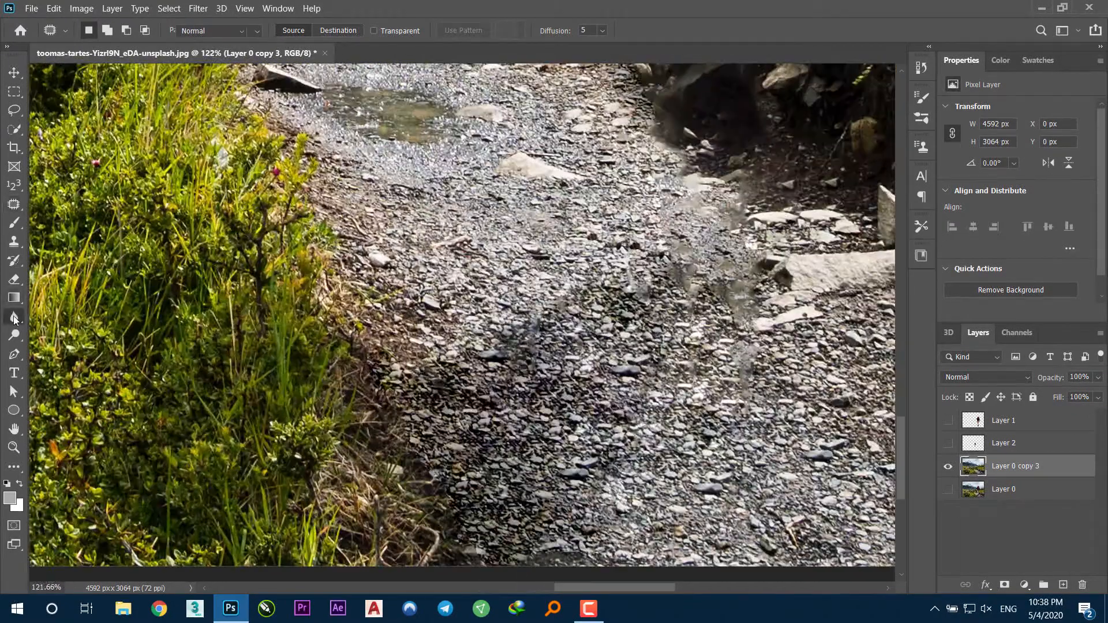
pyautogui.rightClick(16, 336)
pyautogui.click(36, 341)
pyautogui.keyDown('alt'); pyautogui.rightClick(637, 371); pyautogui.keyUp('alt')
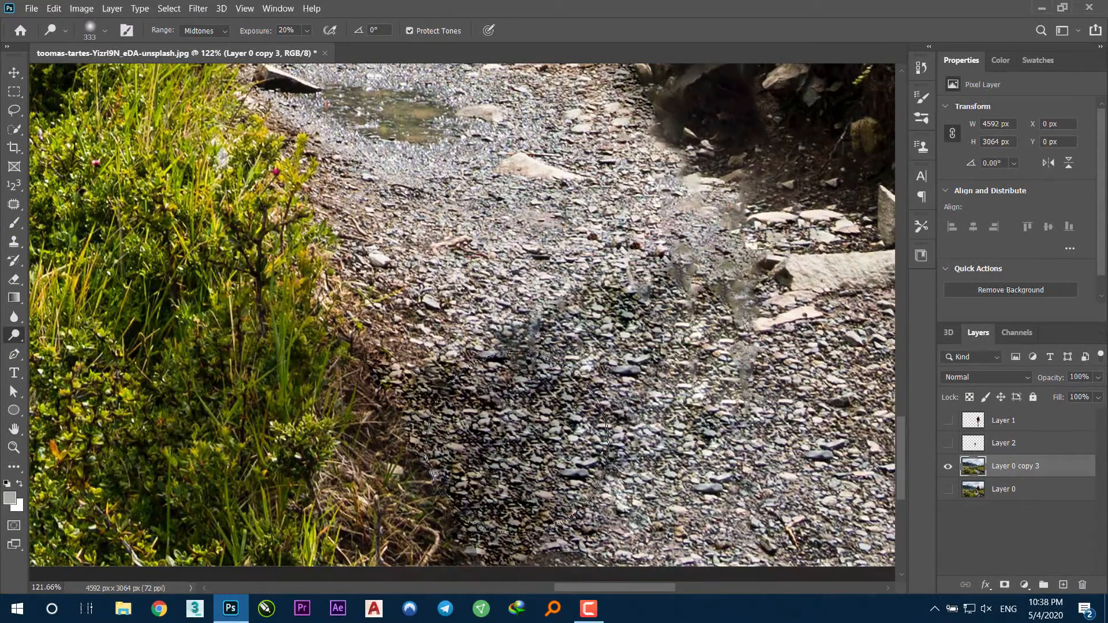
pyautogui.moveTo(479, 451)
pyautogui.mouseDown()
pyautogui.moveTo(540, 440)
pyautogui.moveTo(590, 385)
pyautogui.moveTo(448, 465)
pyautogui.mouseUp()
pyautogui.keyDown('alt'); pyautogui.rightClick(559, 456); pyautogui.keyUp('alt')
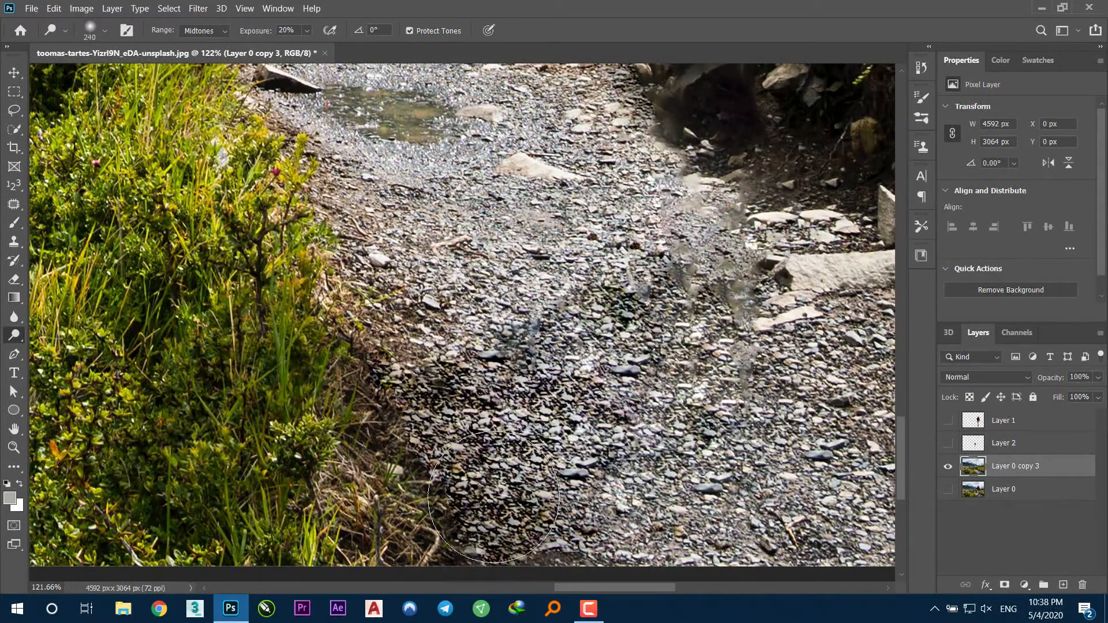
pyautogui.scroll(-3, 508, 422)
pyautogui.scroll(2, 499, 415)
pyautogui.scroll(-3, 520, 485)
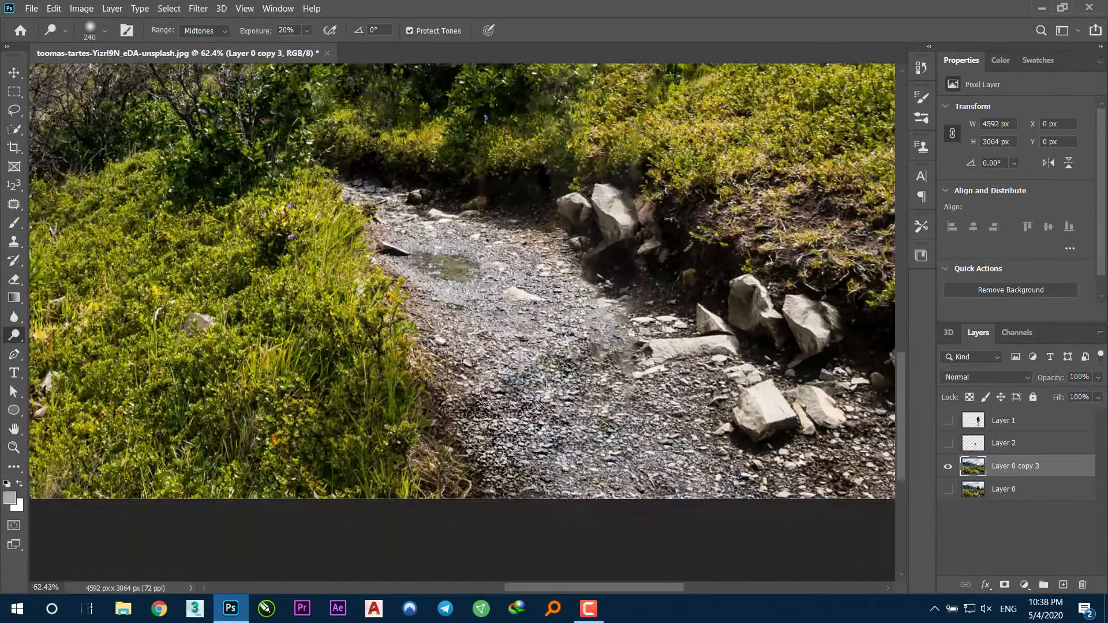
pyautogui.scroll(2, 566, 514)
# Try to patch the dark foreground gravel beside the grass edge with gravel from farther up the path.
pyautogui.press('j')
pyautogui.moveTo(485, 380); pyautogui.dragTo(559, 523)
pyautogui.moveTo(551, 462)
pyautogui.mouseDown()
pyautogui.moveTo(545, 326)
pyautogui.moveTo(507, 304)
pyautogui.mouseUp()
pyautogui.hotkey('ctrl', 'z')
pyautogui.hotkey('ctrl', 'd')
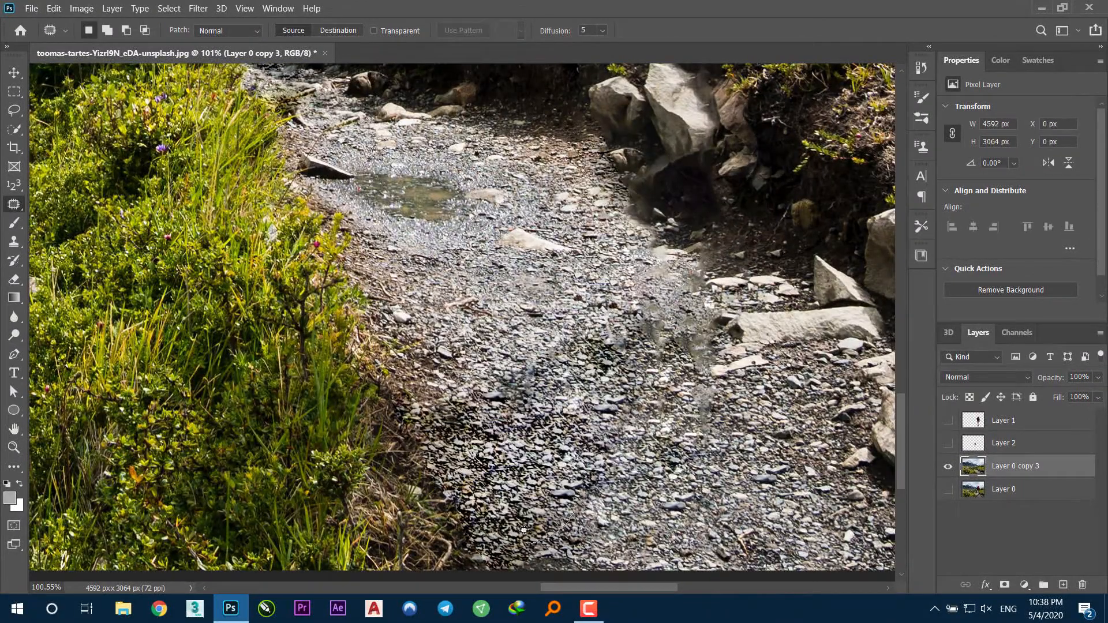
# Patch the dark, uneven gravel near the bottom of the path beside the grass edge with lighter gravel.
pyautogui.moveTo(523, 537); pyautogui.dragTo(551, 540)
pyautogui.moveTo(549, 484); pyautogui.dragTo(623, 486)
pyautogui.hotkey('ctrl', 'd')
pyautogui.moveTo(505, 489)
pyautogui.mouseDown()
pyautogui.moveTo(490, 459)
pyautogui.moveTo(520, 495)
pyautogui.mouseUp()
pyautogui.moveTo(512, 462); pyautogui.dragTo(471, 360)
pyautogui.hotkey('ctrl', 'd')
pyautogui.moveTo(516, 512); pyautogui.dragTo(472, 531)
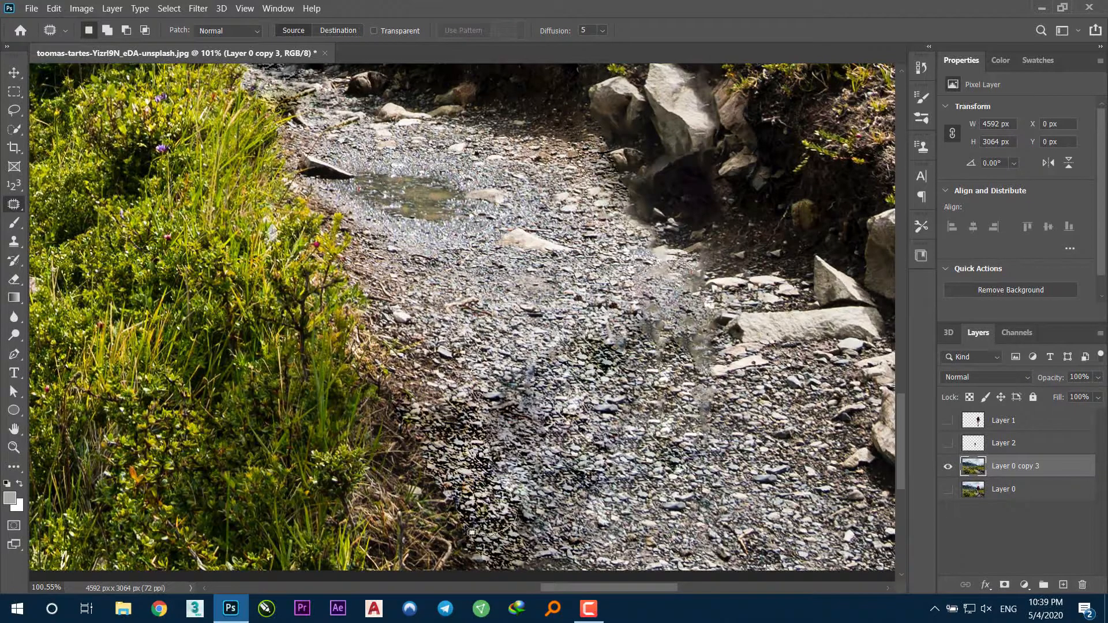
pyautogui.moveTo(481, 480); pyautogui.dragTo(673, 473)
pyautogui.hotkey('ctrl', 'd')
# Patch the remaining dark and bluish patches across the middle of the path with evenly lit gravel.
pyautogui.moveTo(462, 446); pyautogui.dragTo(491, 480)
pyautogui.moveTo(508, 419); pyautogui.dragTo(583, 403)
pyautogui.hotkey('ctrl', 'd')
pyautogui.moveTo(608, 343); pyautogui.dragTo(610, 379)
pyautogui.moveTo(583, 358); pyautogui.dragTo(514, 332)
pyautogui.hotkey('ctrl', 'd')
pyautogui.moveTo(624, 372)
pyautogui.mouseDown()
pyautogui.moveTo(618, 334)
pyautogui.moveTo(629, 370)
pyautogui.mouseUp()
pyautogui.moveTo(606, 369); pyautogui.dragTo(512, 310)
pyautogui.hotkey('ctrl', 'd')
pyautogui.moveTo(646, 303); pyautogui.dragTo(653, 419)
pyautogui.moveTo(635, 375); pyautogui.dragTo(564, 307)
pyautogui.hotkey('ctrl', 'd')
pyautogui.scroll(-8, 612, 408)
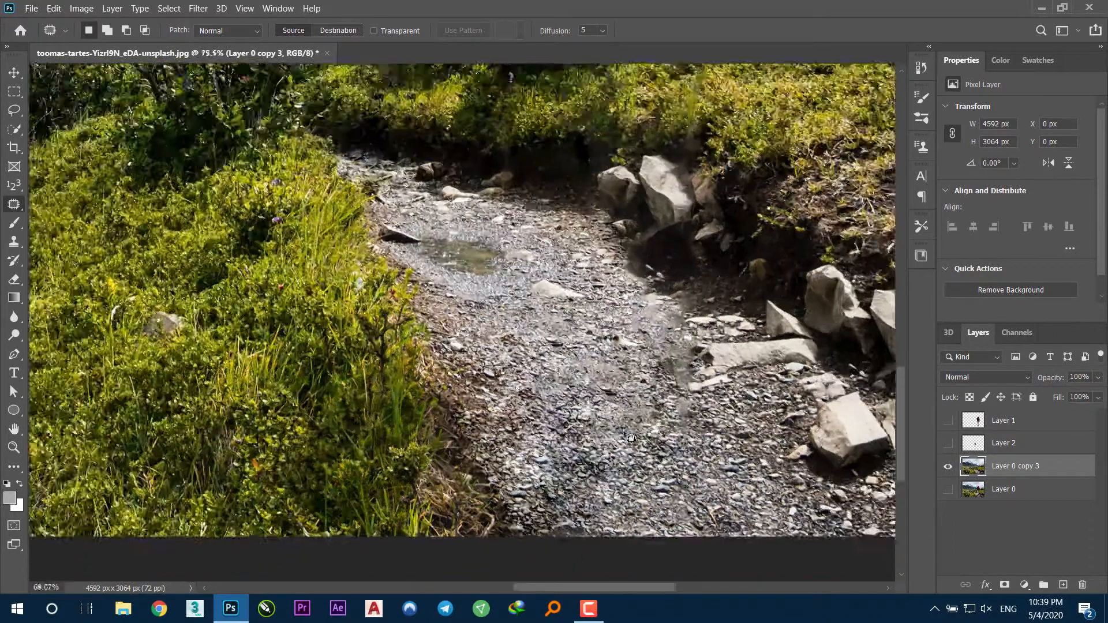
pyautogui.hotkey('ctrl', '0')
pyautogui.scroll(1, 588, 280)
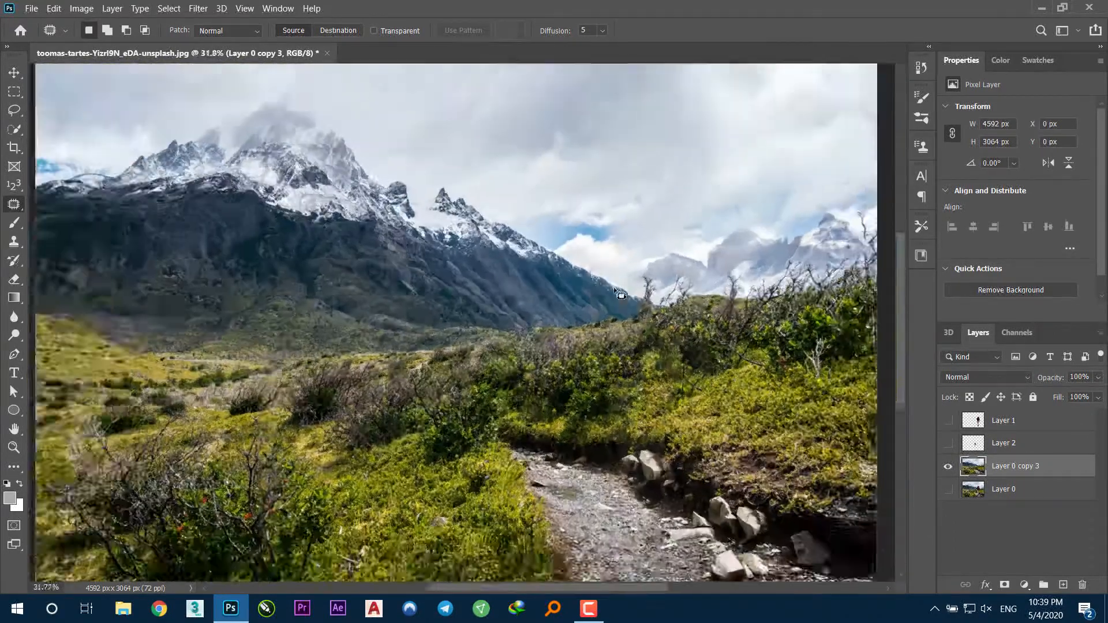
pyautogui.scroll(-2, 602, 286)
pyautogui.hotkey('ctrl', '0')
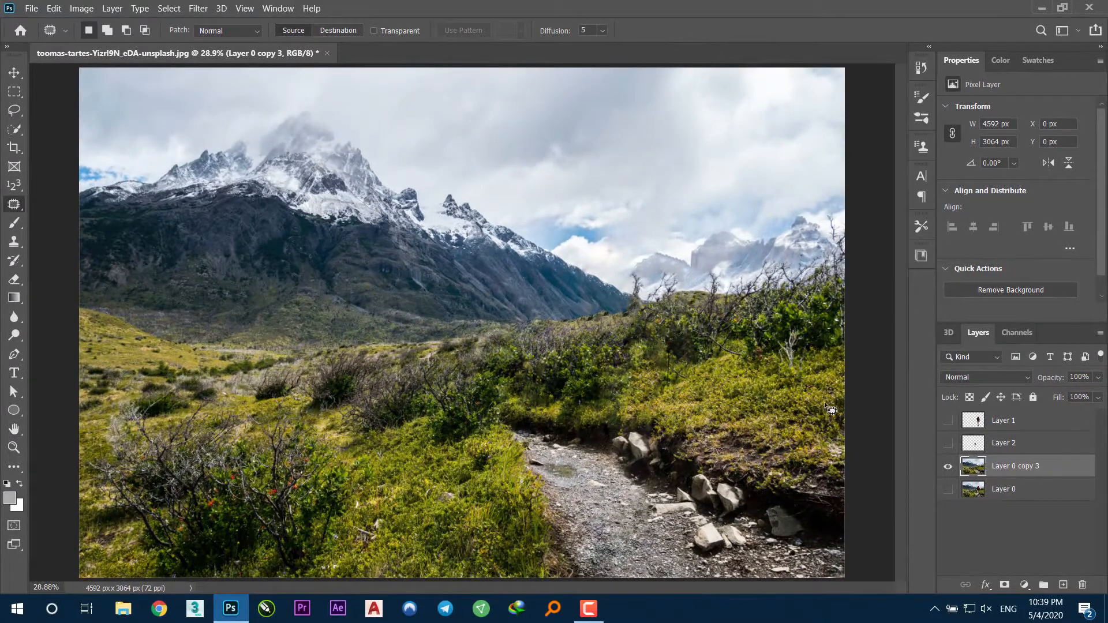
# Compare the retouched Layer 0 copy 3 with the original photo by toggling the copy's visibility.
pyautogui.click(948, 473)
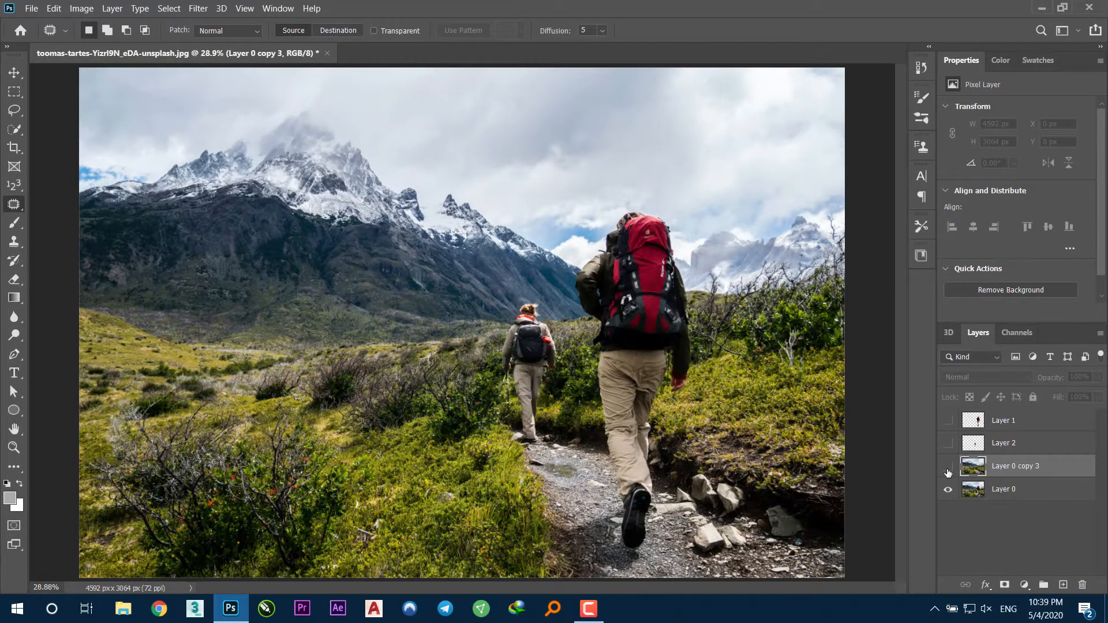
pyautogui.click(948, 472)
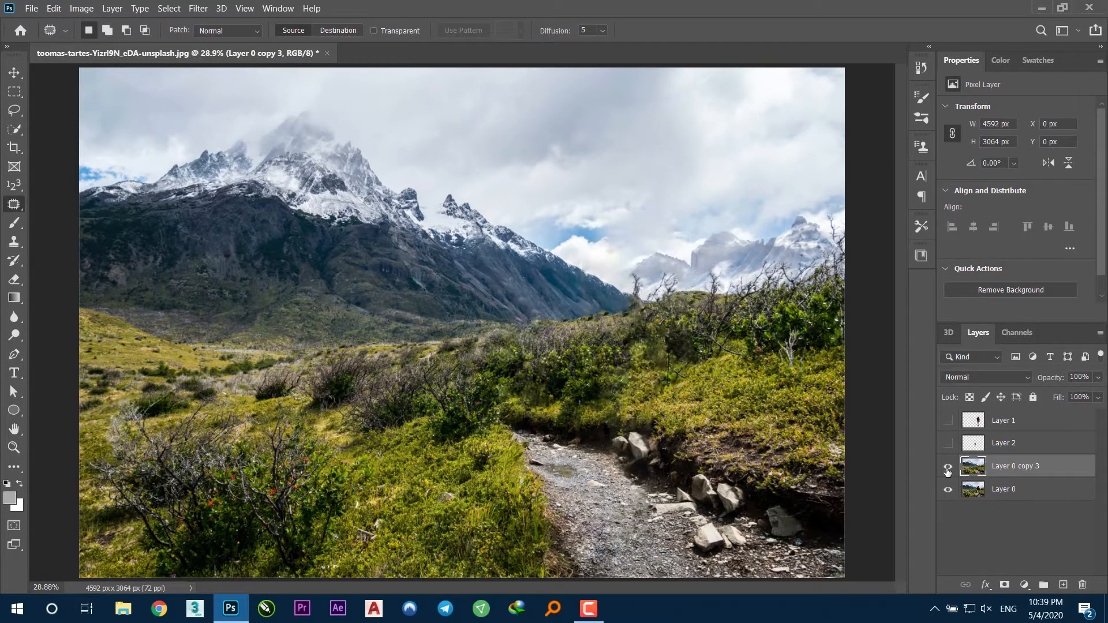
pyautogui.click(948, 467)
pyautogui.click(948, 469)
pyautogui.click(948, 472)
pyautogui.click(948, 471)
# Preview the cut-out hikers on Layer 1 and Layer 2 over the cleaned background, and hide them again.
pyautogui.click(948, 444)
pyautogui.click(949, 444)
pyautogui.click(947, 422)
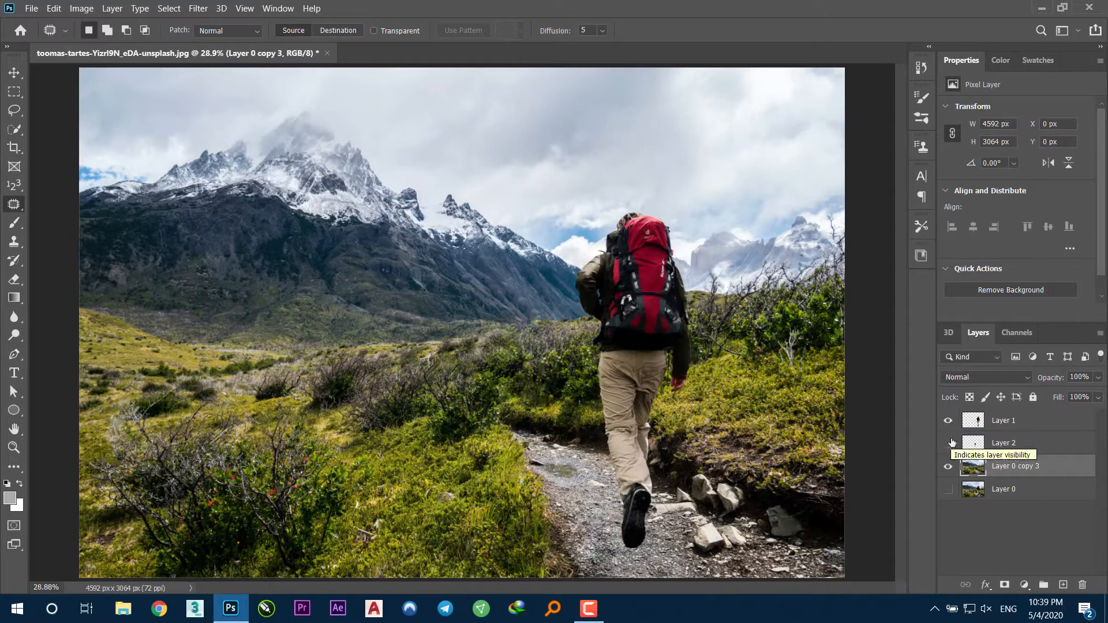
pyautogui.click(948, 444)
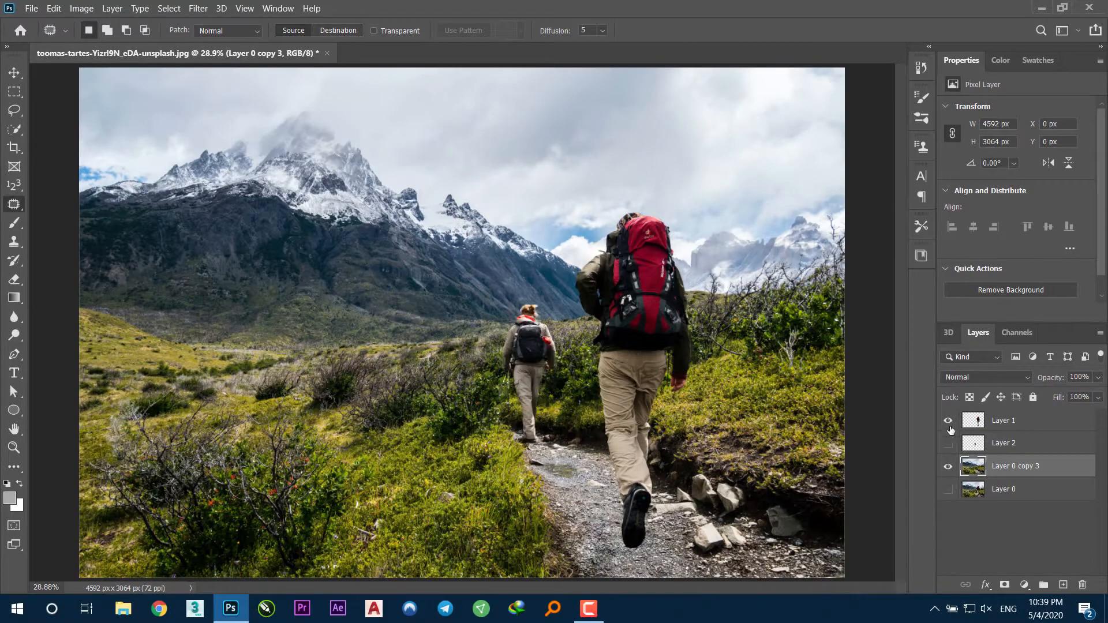
pyautogui.click(950, 428)
# Check the cleaned background once more against the original Layer 0, ending with the retouched copy shown.
pyautogui.click(949, 469)
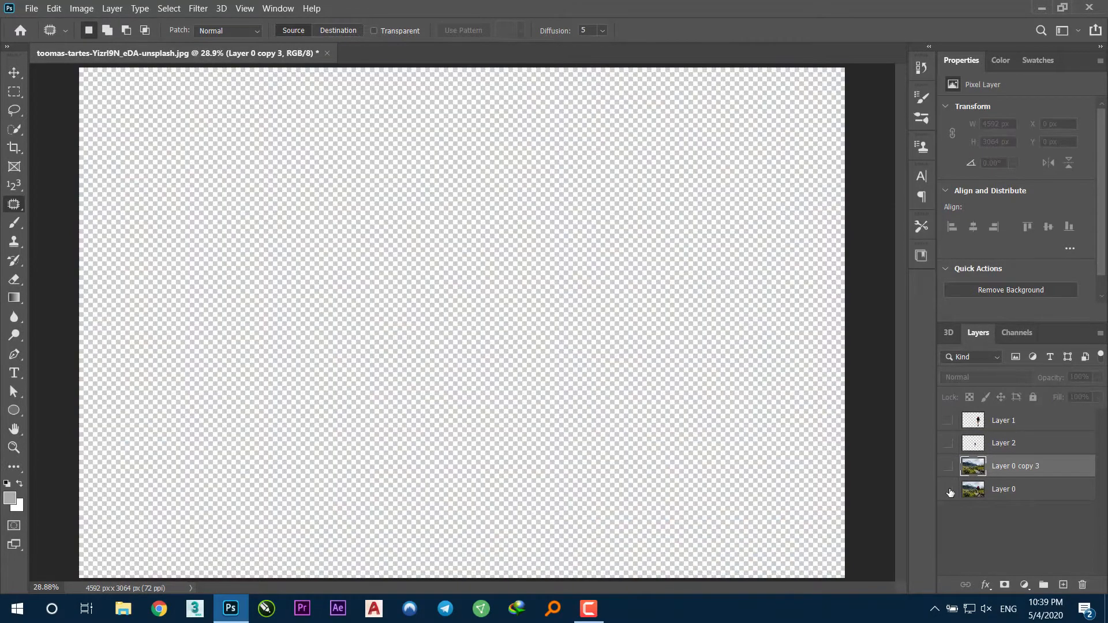
pyautogui.click(949, 491)
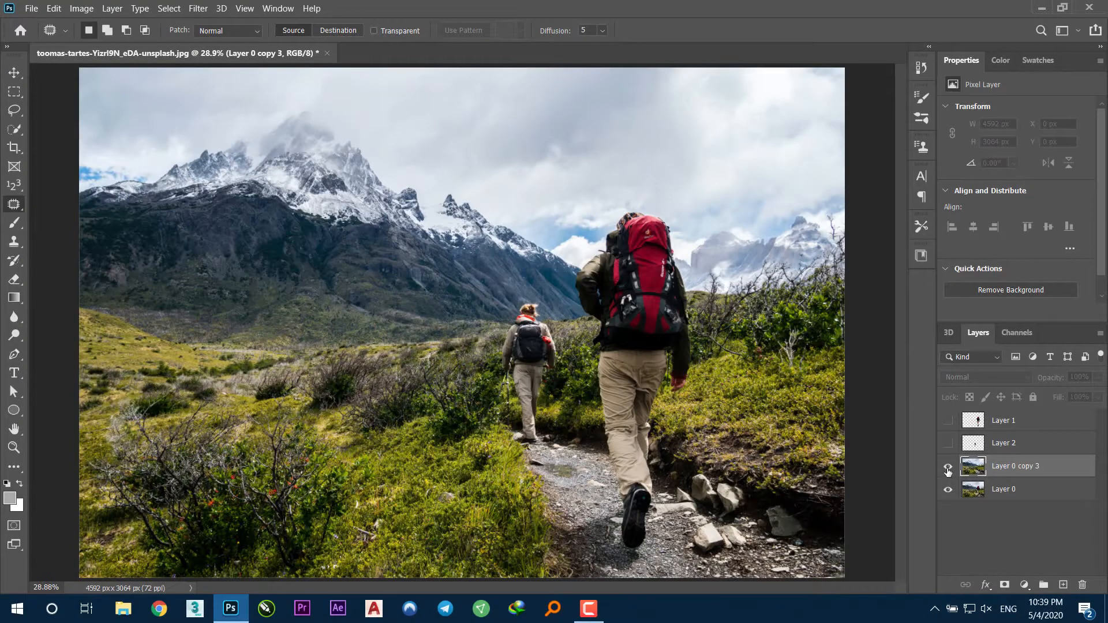
pyautogui.click(948, 469)
pyautogui.click(948, 469)
pyautogui.click(949, 468)
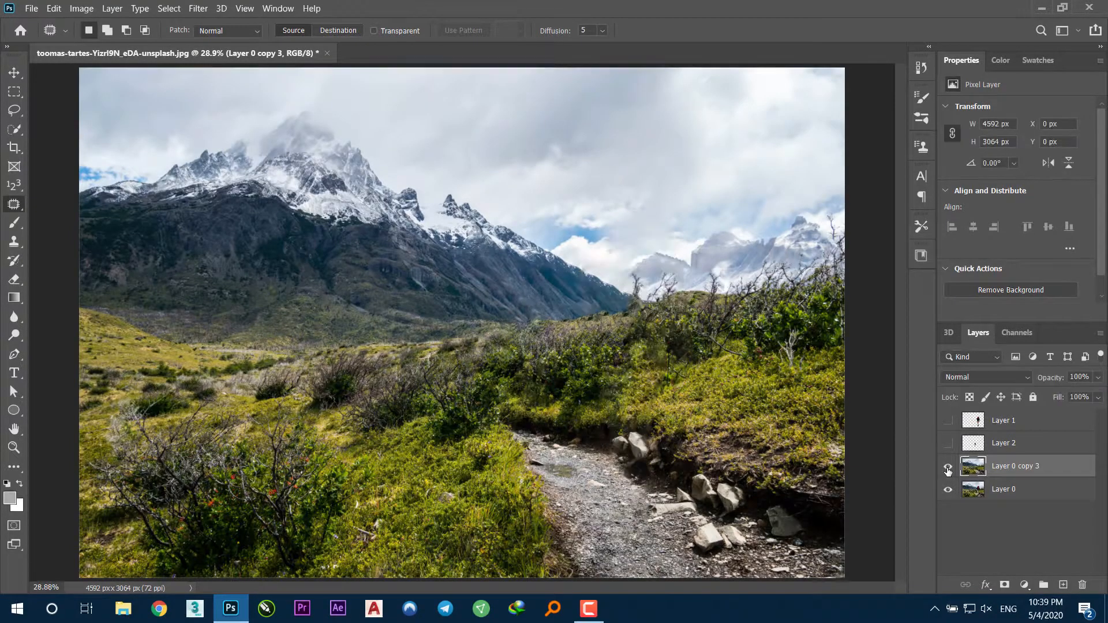
pyautogui.click(948, 469)
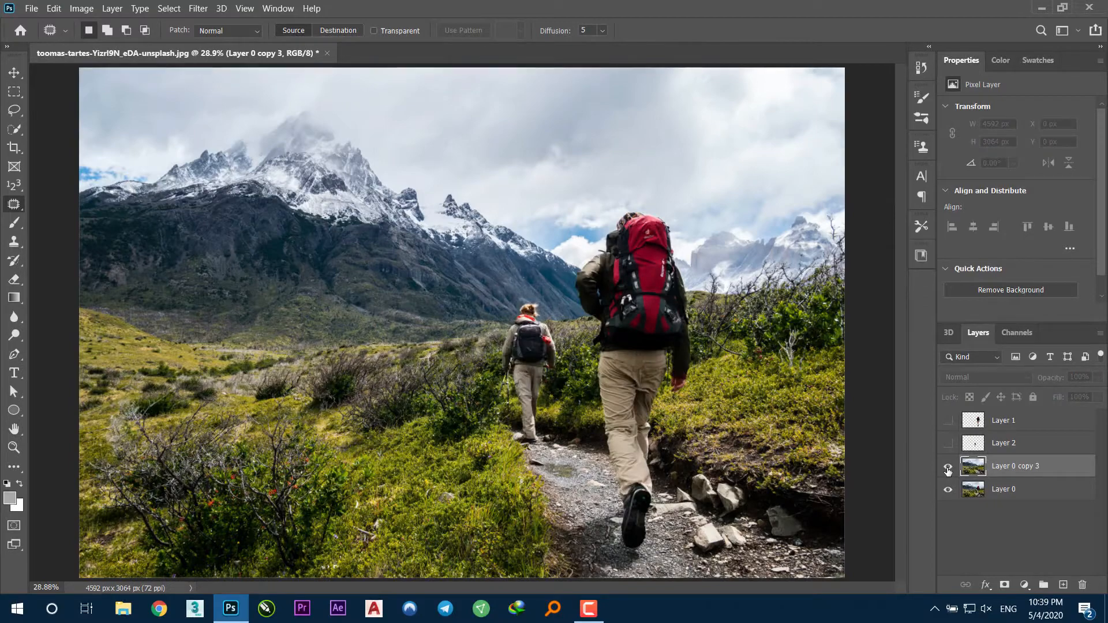
pyautogui.click(949, 469)
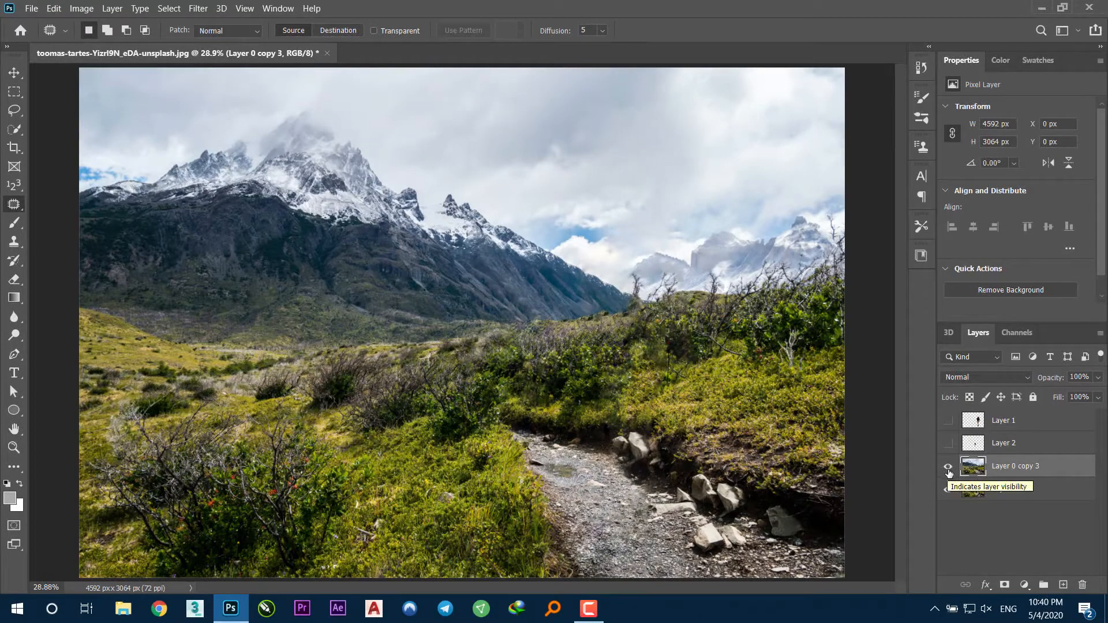
# Patch the leftover red spot in the dark bushes above the path with nearby foliage.
pyautogui.scroll(10, 679, 355)
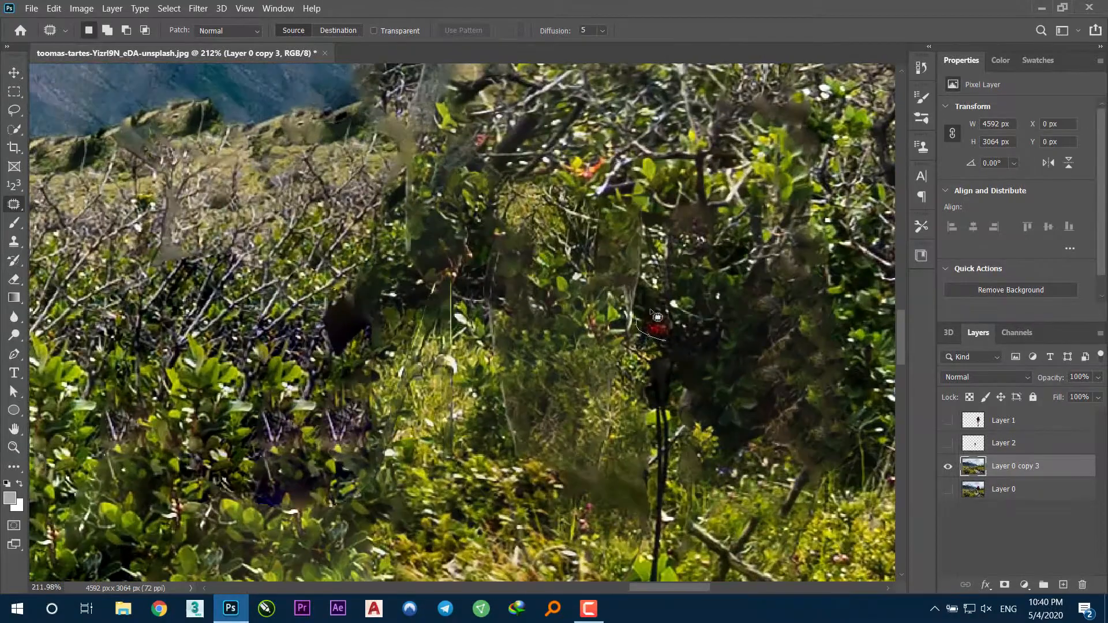
pyautogui.moveTo(650, 312)
pyautogui.mouseDown()
pyautogui.moveTo(667, 339)
pyautogui.moveTo(666, 284)
pyautogui.mouseUp()
pyautogui.hotkey('ctrl', 'd')
pyautogui.scroll(-4, 732, 312)
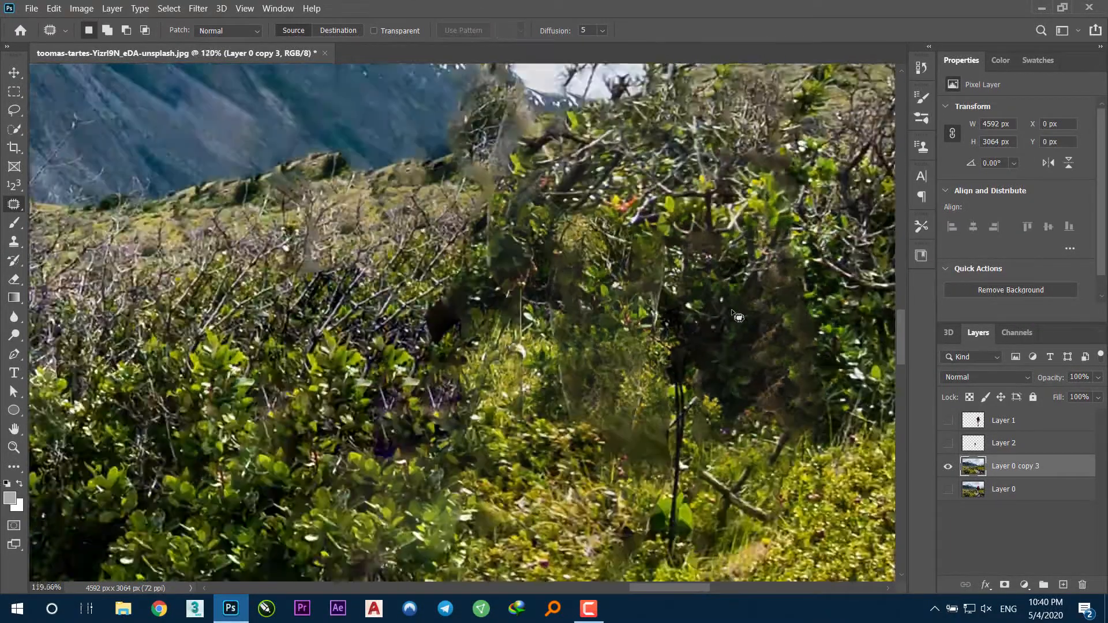
# Patch the smudged foliage at the base of the bare shrub where the ridge meets the mountain slope.
pyautogui.scroll(-2, 736, 315)
pyautogui.scroll(4, 630, 233)
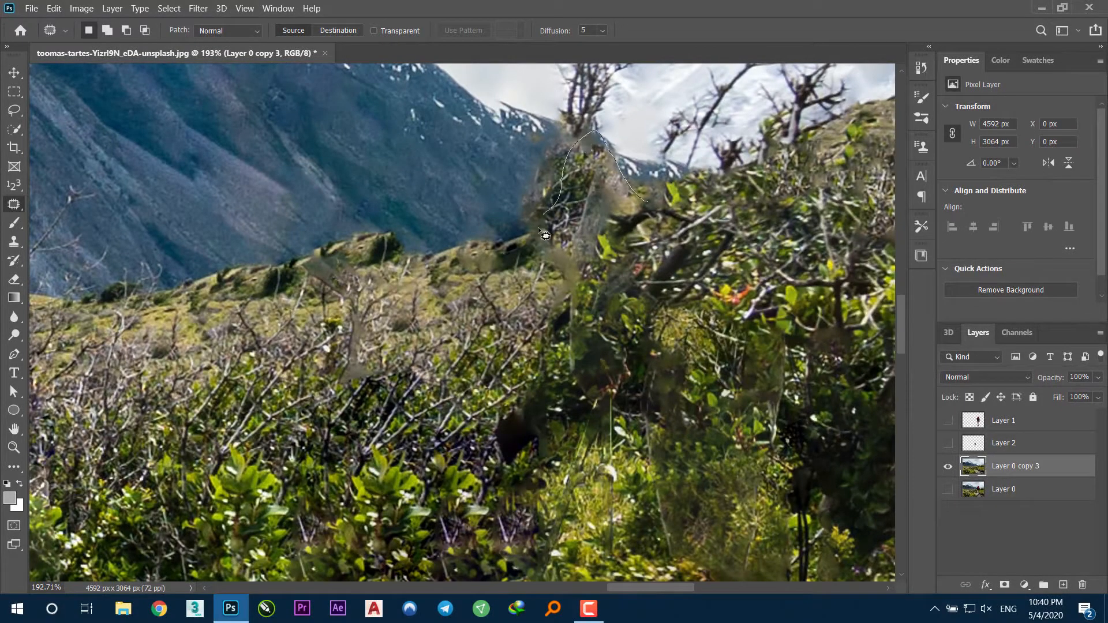
pyautogui.moveTo(619, 265); pyautogui.dragTo(628, 263)
pyautogui.moveTo(590, 225)
pyautogui.mouseDown()
pyautogui.moveTo(559, 262)
pyautogui.moveTo(559, 248)
pyautogui.mouseUp()
pyautogui.hotkey('ctrl', 'd')
# Patch the remaining dark, blurred edge of the bush below the bare shrub with surrounding texture.
pyautogui.moveTo(543, 246)
pyautogui.mouseDown()
pyautogui.moveTo(589, 230)
pyautogui.moveTo(573, 327)
pyautogui.mouseUp()
pyautogui.hotkey('ctrl', 'd')
pyautogui.moveTo(573, 327); pyautogui.dragTo(559, 269)
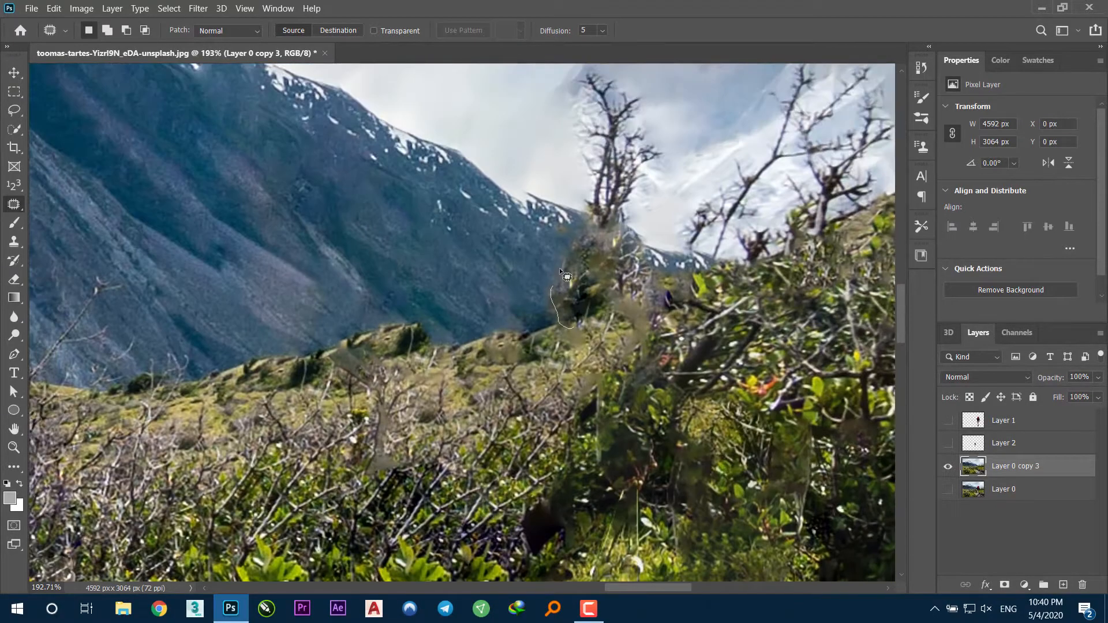
pyautogui.moveTo(644, 261); pyautogui.dragTo(662, 283)
pyautogui.moveTo(598, 267); pyautogui.dragTo(629, 328)
pyautogui.hotkey('ctrl', 'd')
pyautogui.scroll(-6, 670, 309)
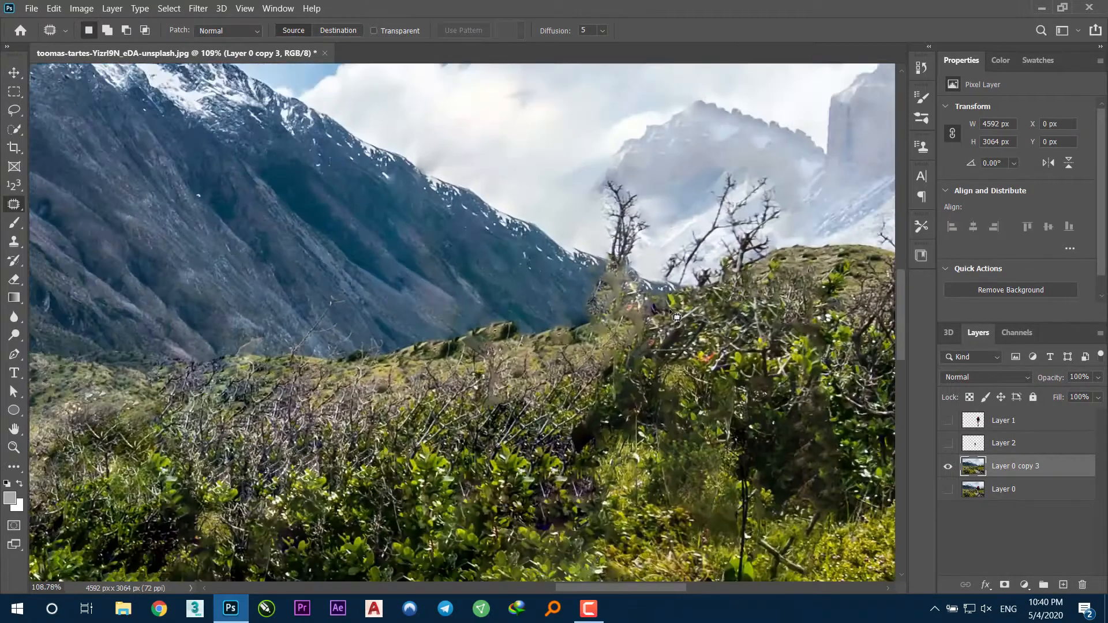
pyautogui.scroll(2, 770, 275)
pyautogui.scroll(-8, 771, 276)
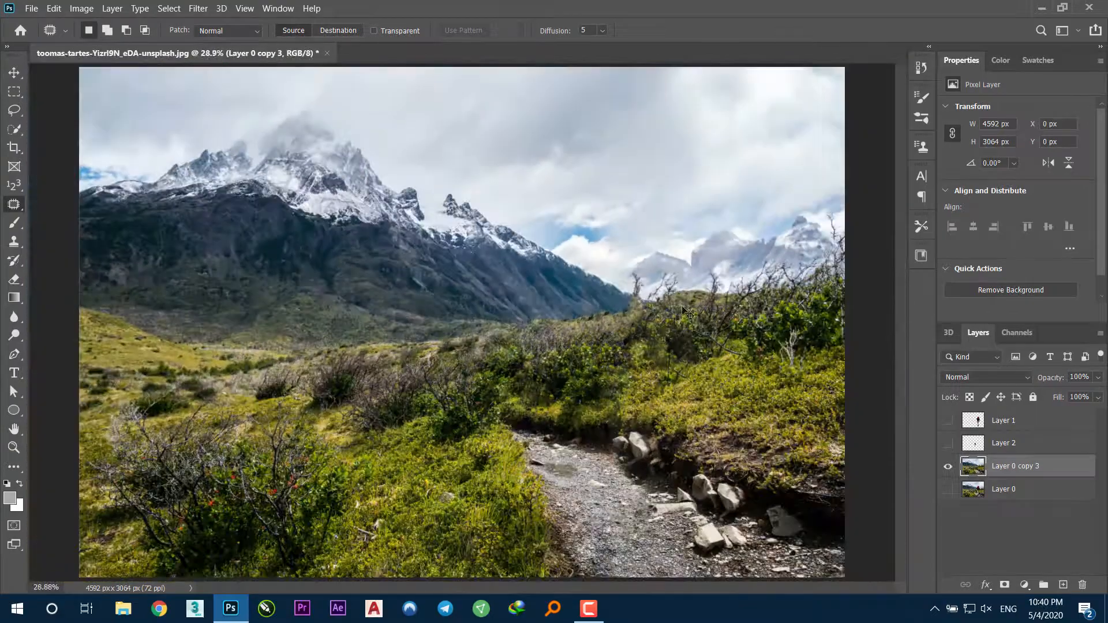
pyautogui.click(948, 468)
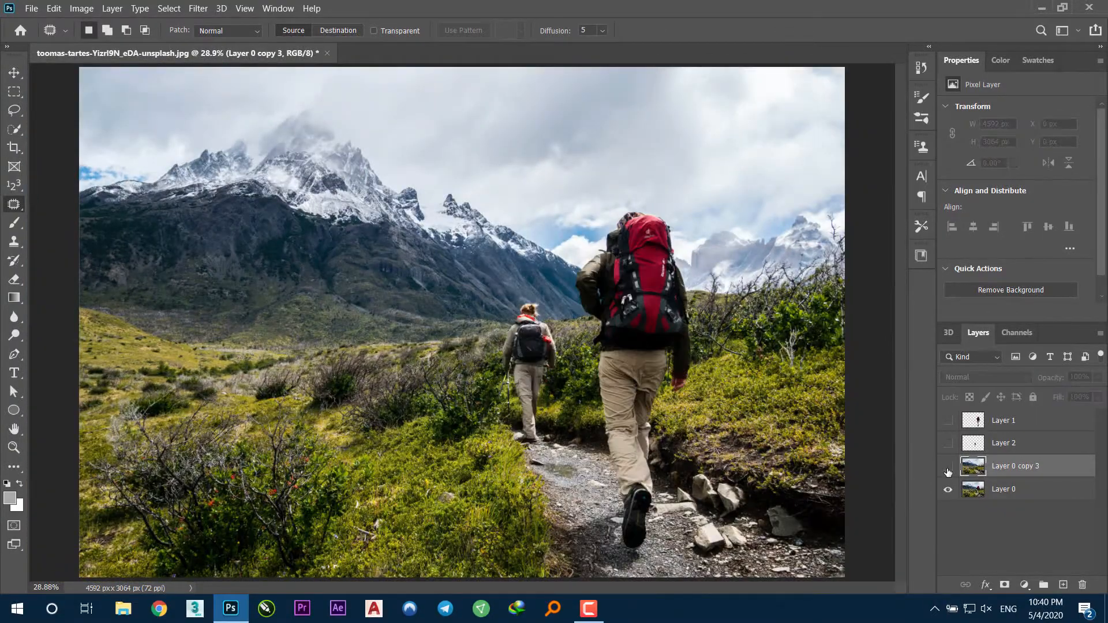
pyautogui.click(24, 11)
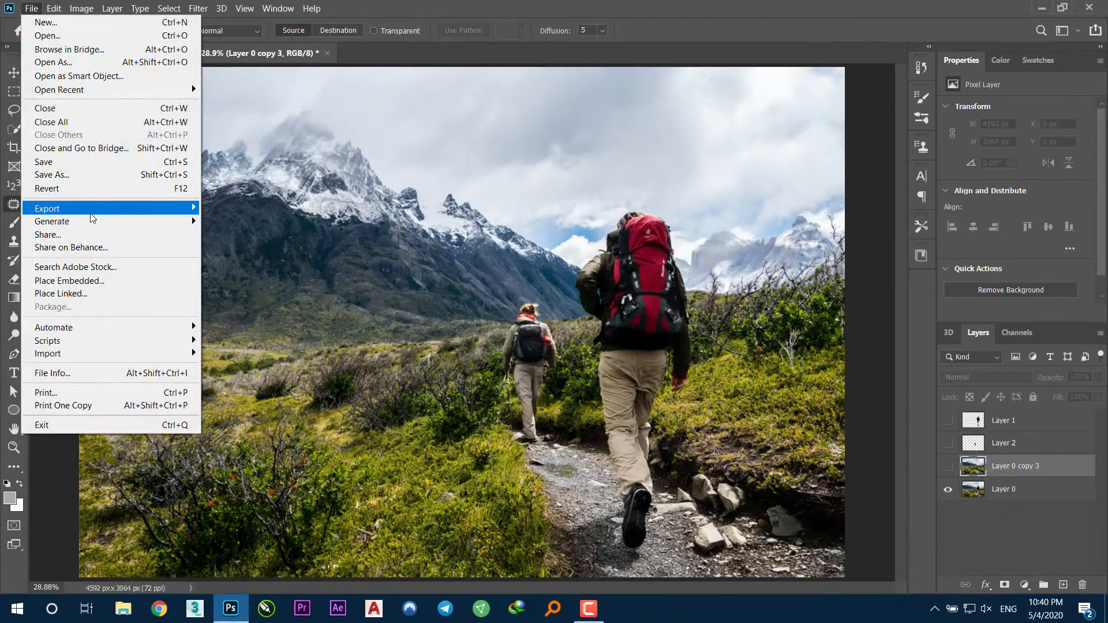
pyautogui.moveTo(92, 209)
pyautogui.click(249, 223)
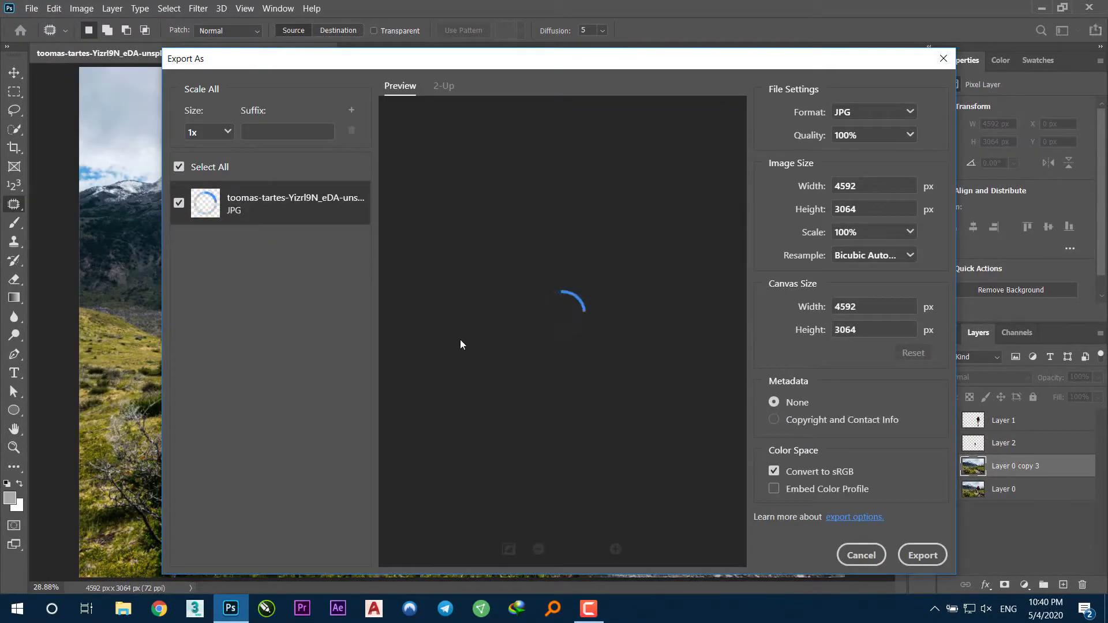
pyautogui.click(925, 556)
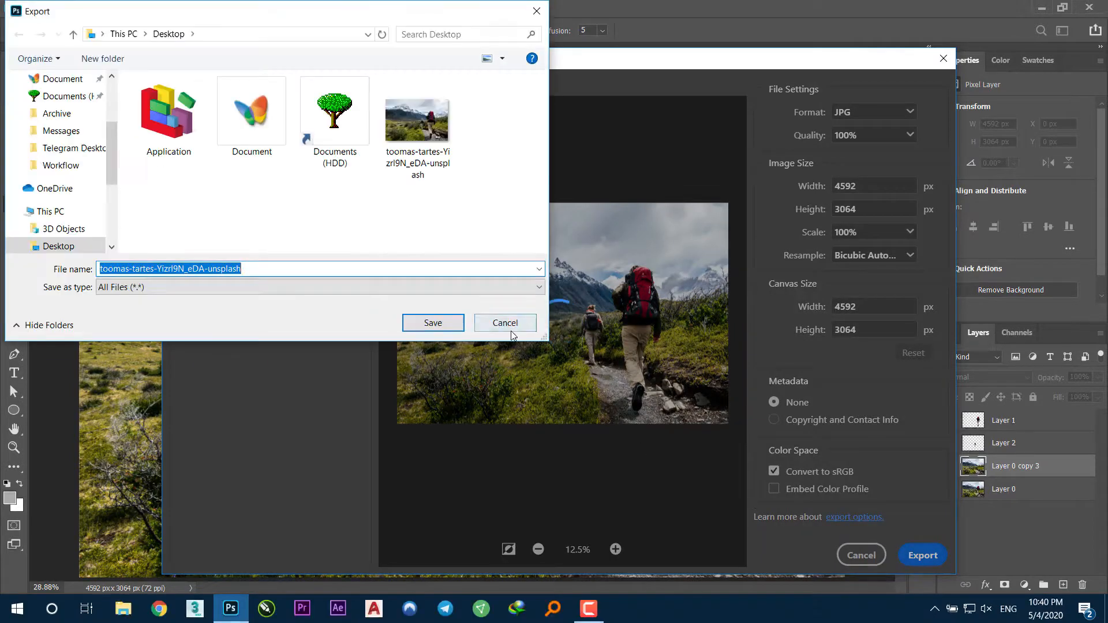
pyautogui.click(506, 322)
pyautogui.click(864, 555)
# Show only Layer 0 copy 3 and export it as a JPG at 100% quality to the Desktop, named Mountain With out People.
pyautogui.click(948, 466)
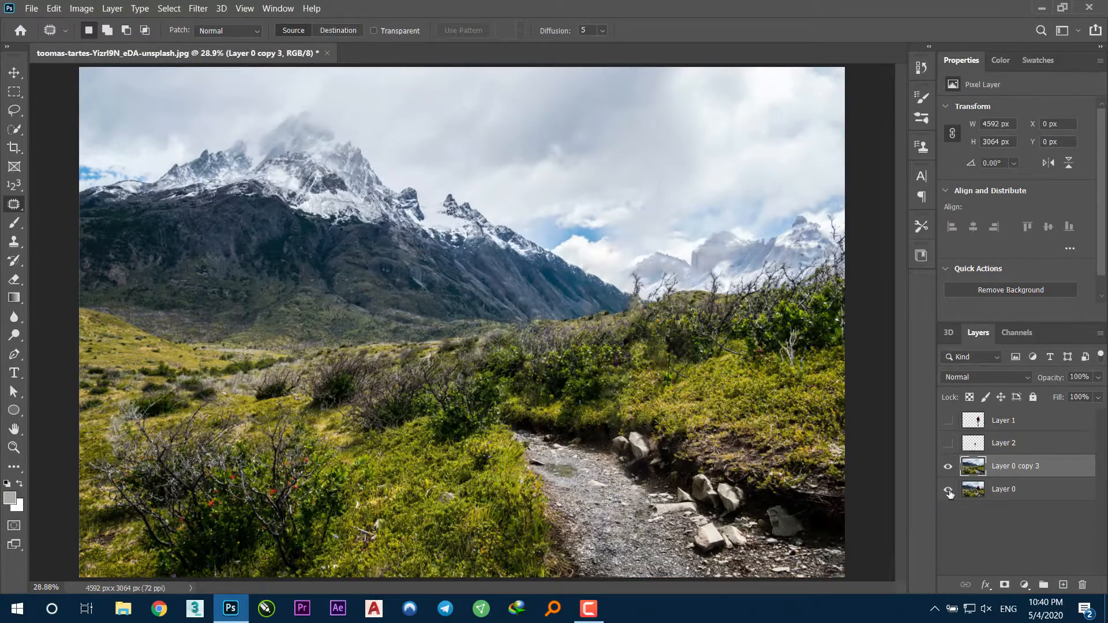
pyautogui.click(27, 11)
pyautogui.moveTo(75, 206)
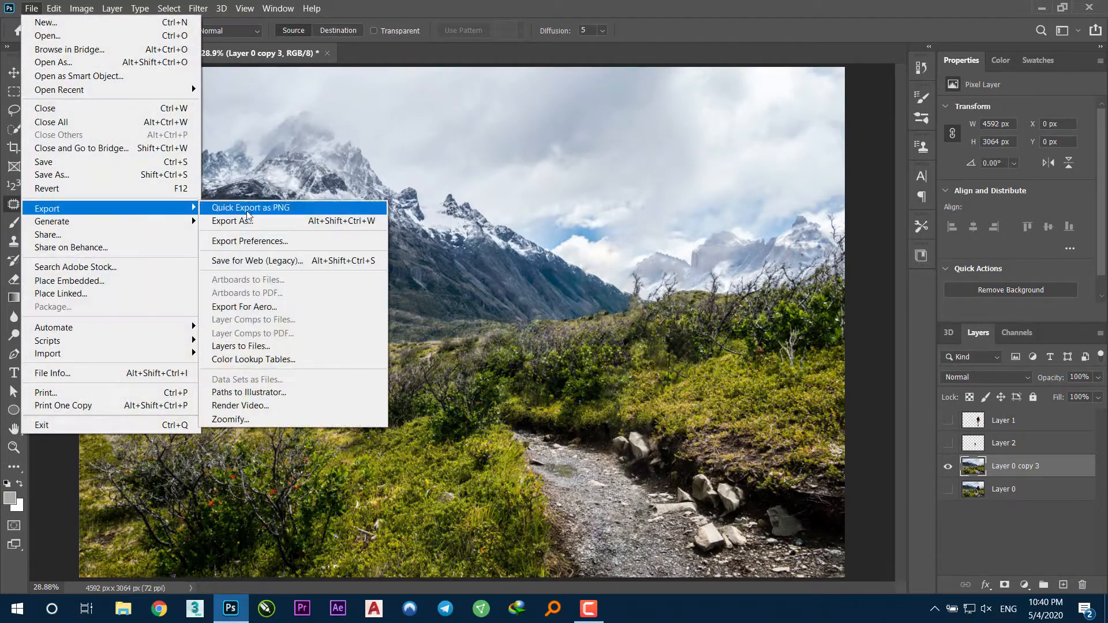
pyautogui.click(259, 225)
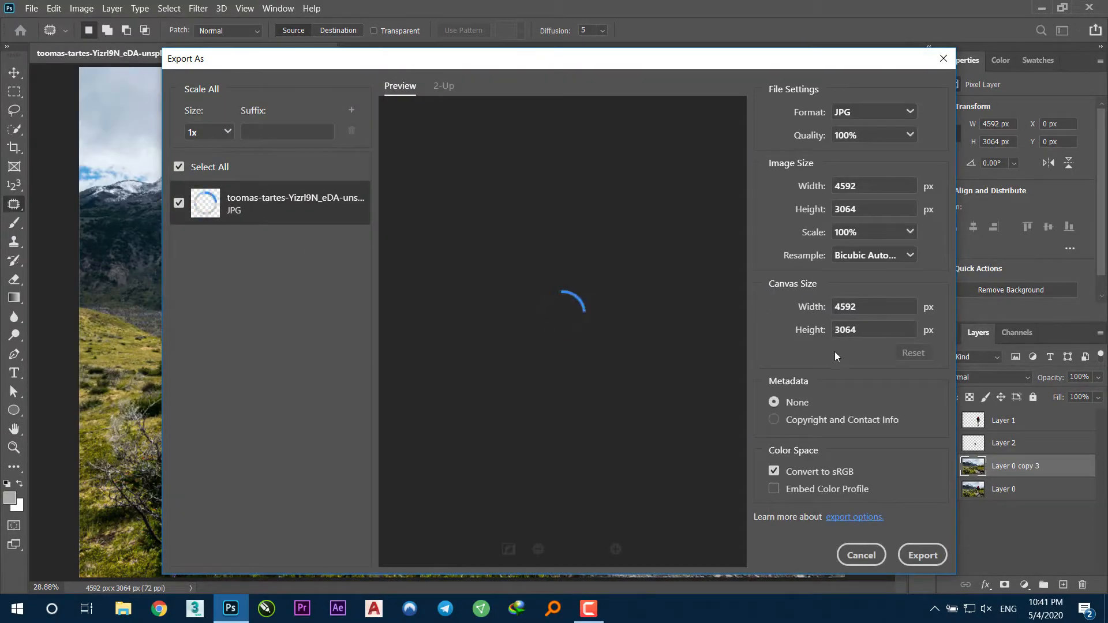
pyautogui.click(922, 555)
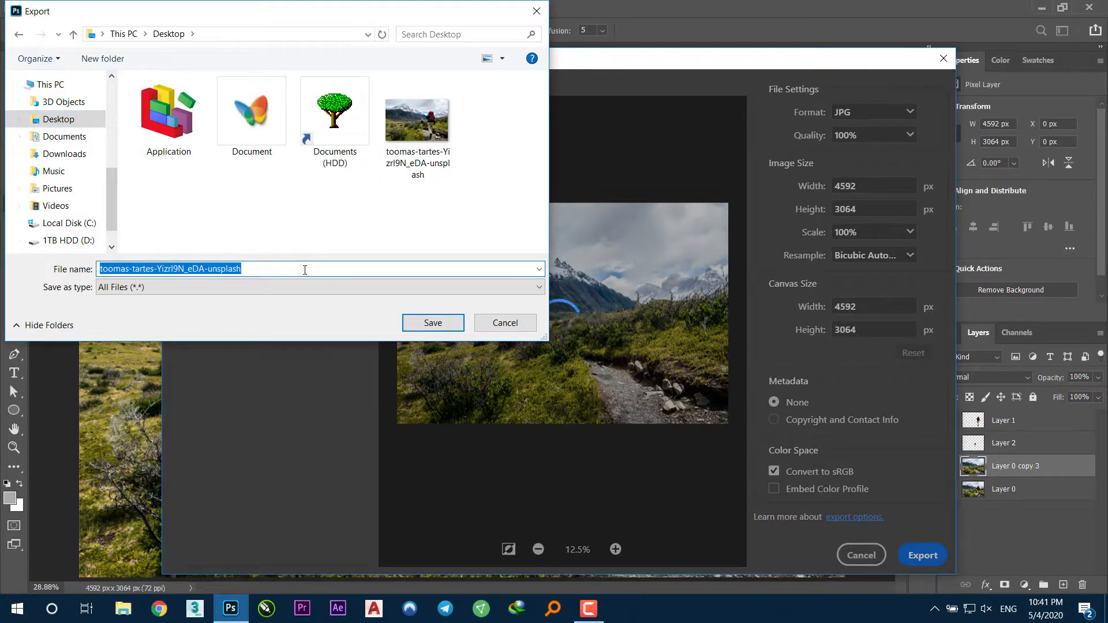
pyautogui.write('Mountain With out Peo')
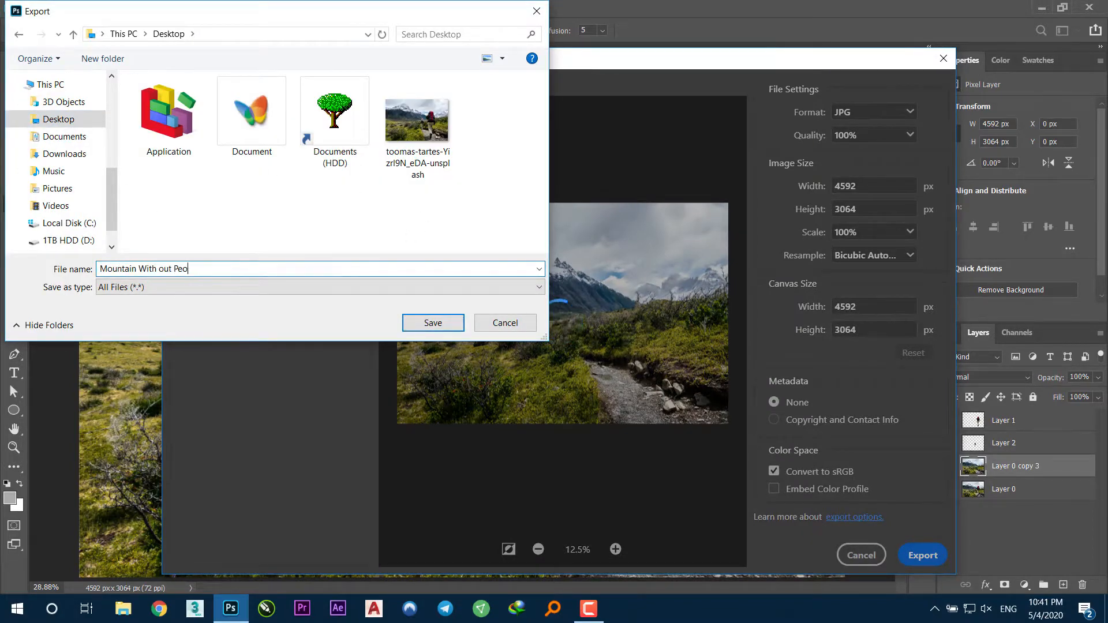
pyautogui.write('ple')
pyautogui.press('Return')
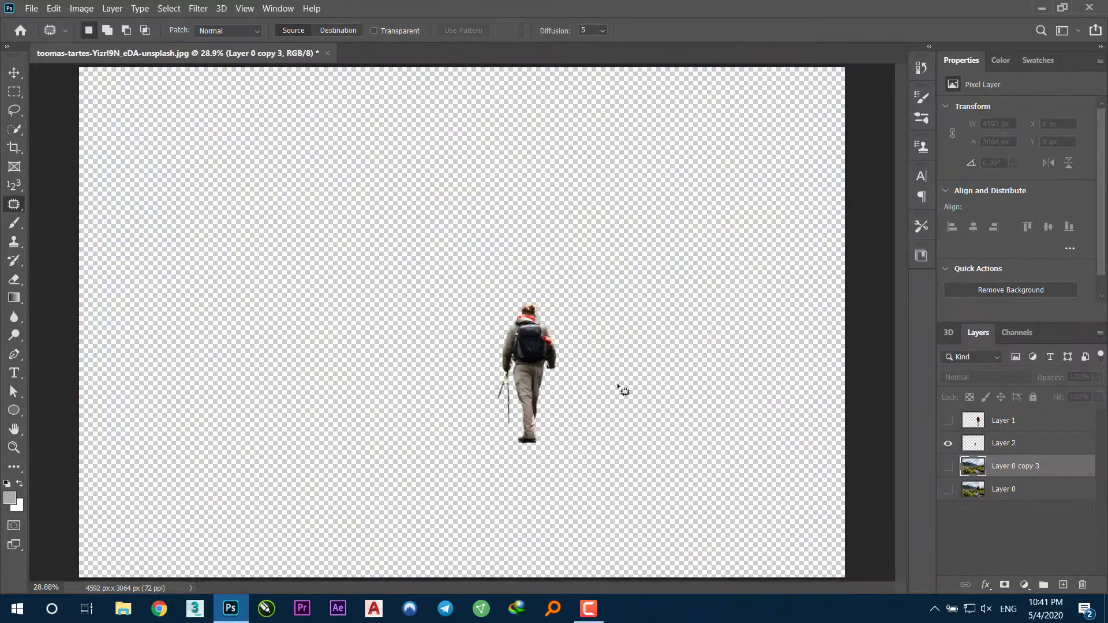
# Export the smaller hiker's cutout on Layer 2 as a transparent PNG named Woman on the Desktop.
pyautogui.click(31, 8)
pyautogui.moveTo(113, 187)
pyautogui.click(218, 220)
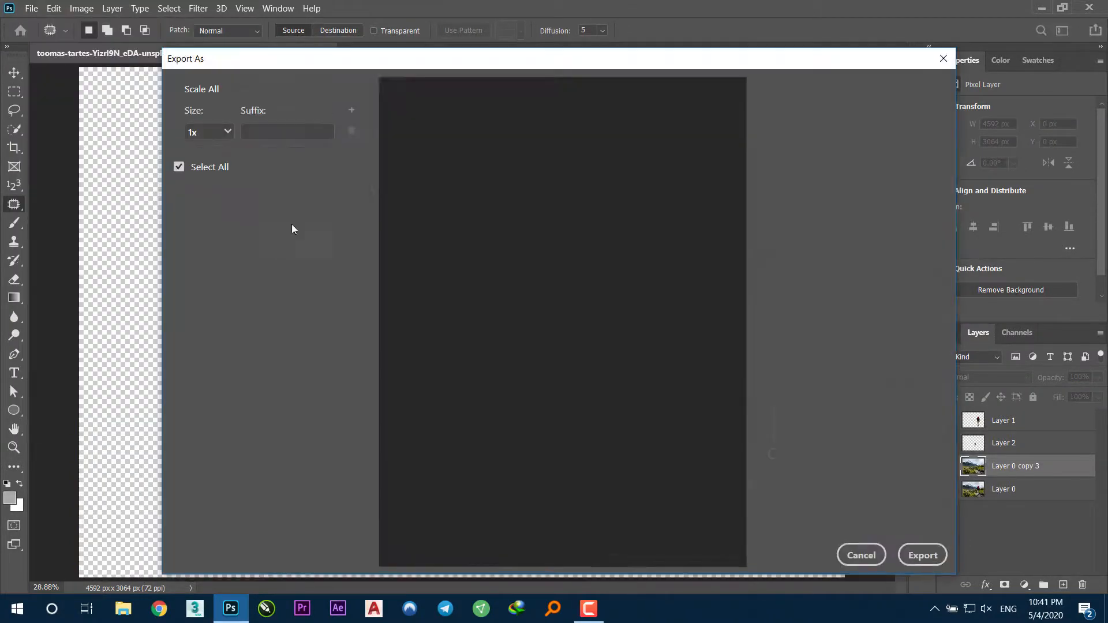
pyautogui.click(874, 112)
pyautogui.click(848, 136)
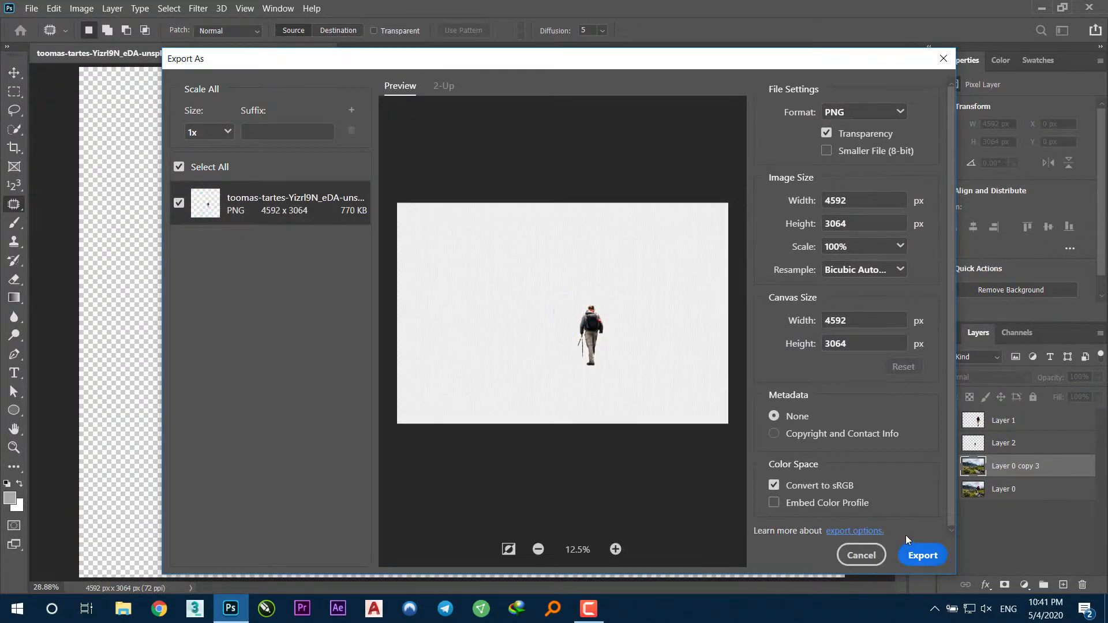
pyautogui.click(918, 557)
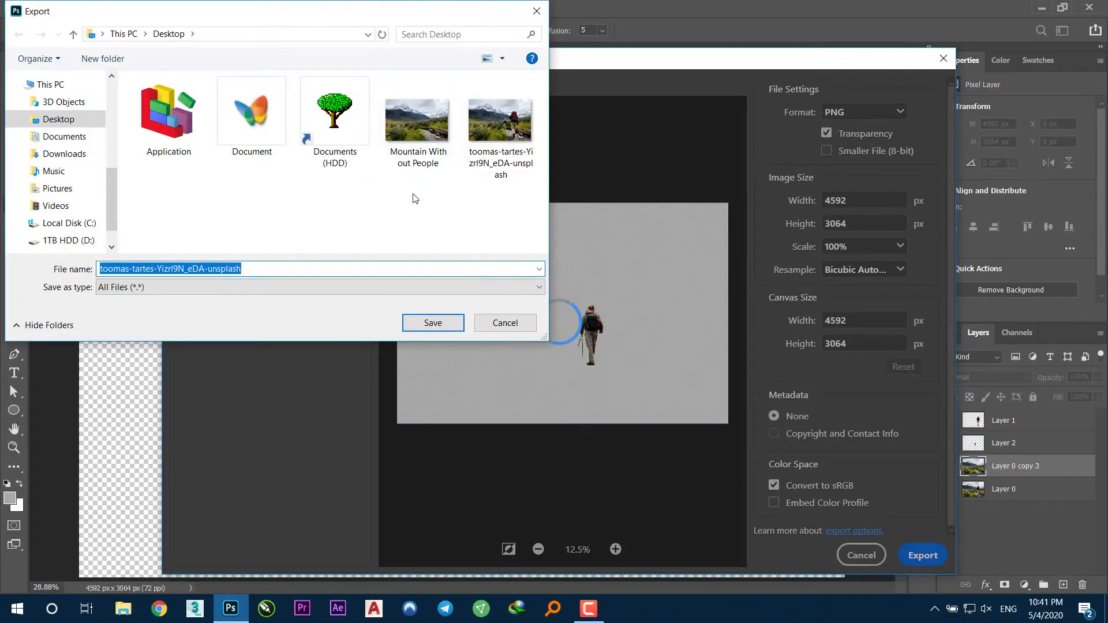
pyautogui.write('Woman')
pyautogui.press('Return')
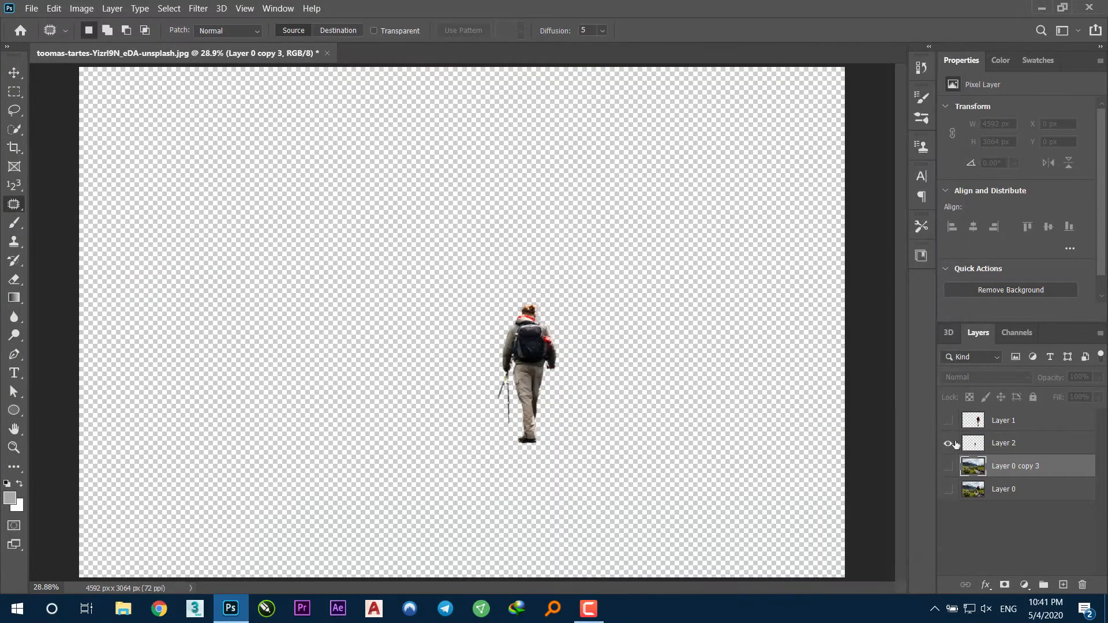
# Show only Layer 1 and export the larger hiker's cutout as a transparent PNG named Man on the Desktop.
pyautogui.click(948, 443)
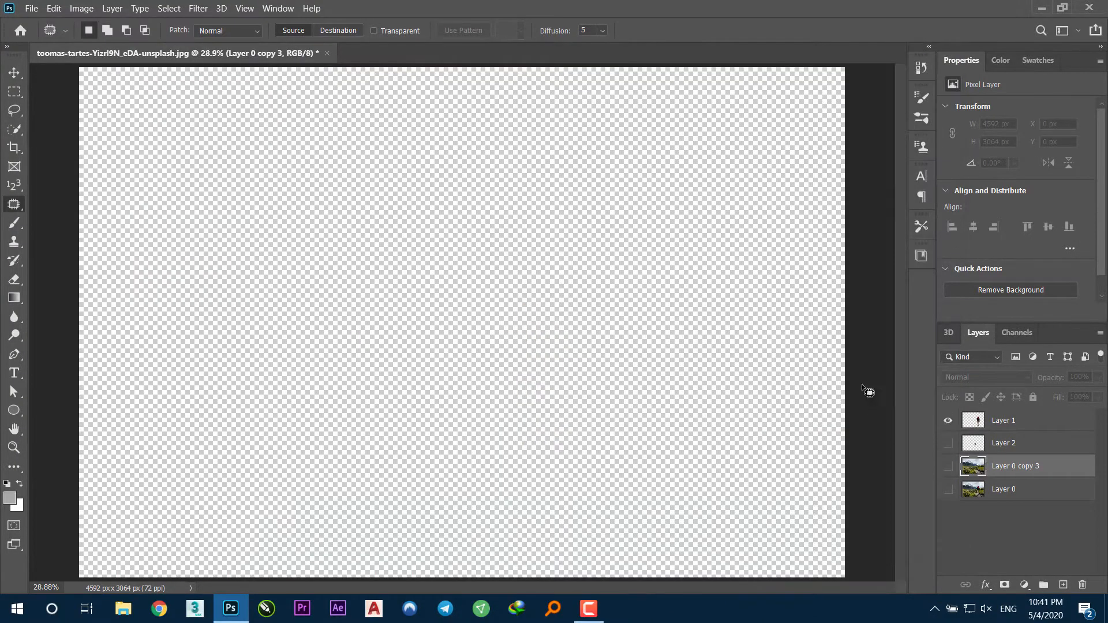
pyautogui.click(948, 420)
pyautogui.click(32, 8)
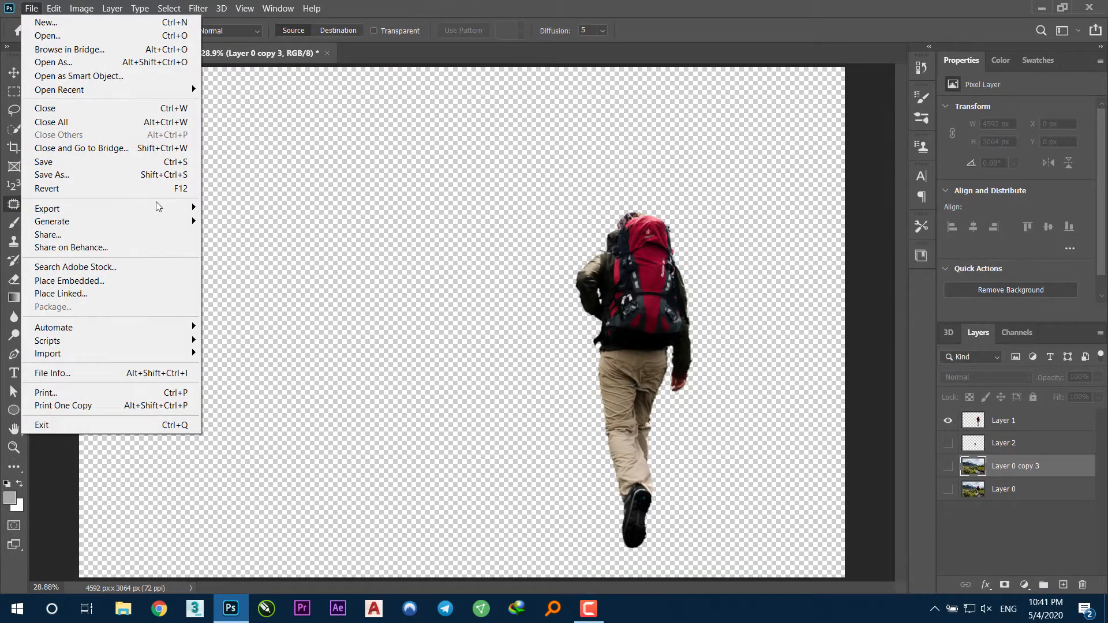
pyautogui.moveTo(158, 206)
pyautogui.click(346, 223)
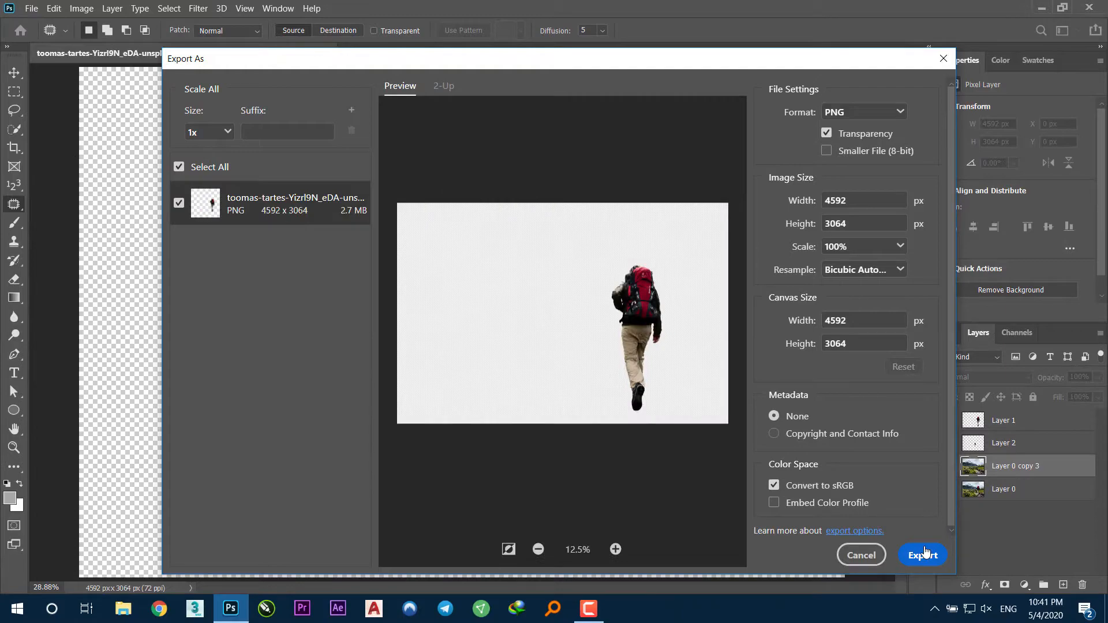
pyautogui.click(924, 555)
pyautogui.write('M')
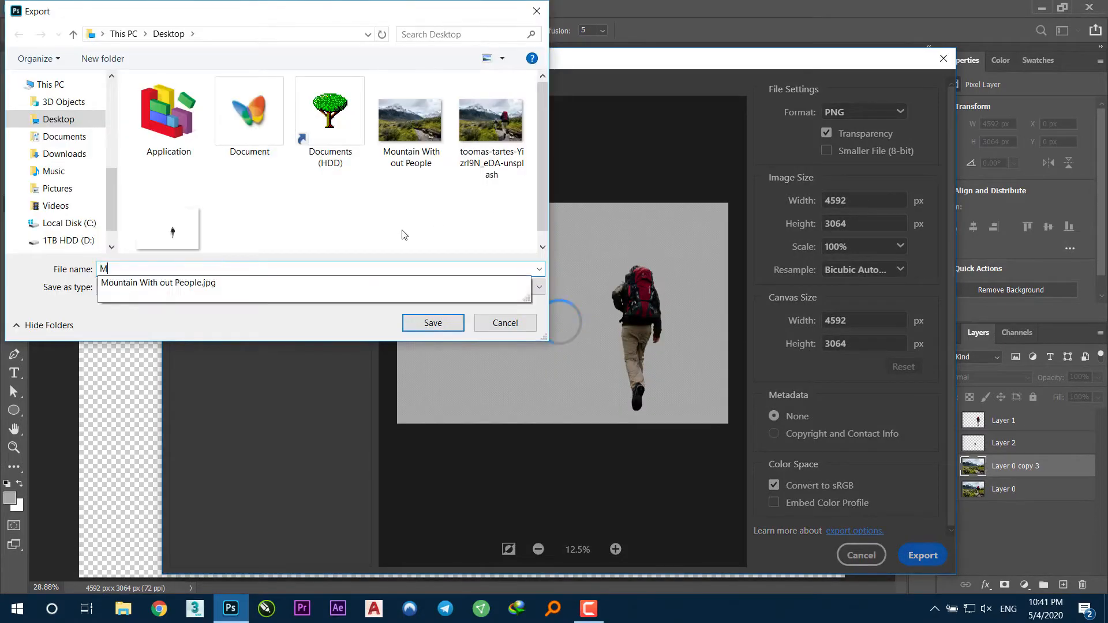
pyautogui.write('an')
pyautogui.press('Return')
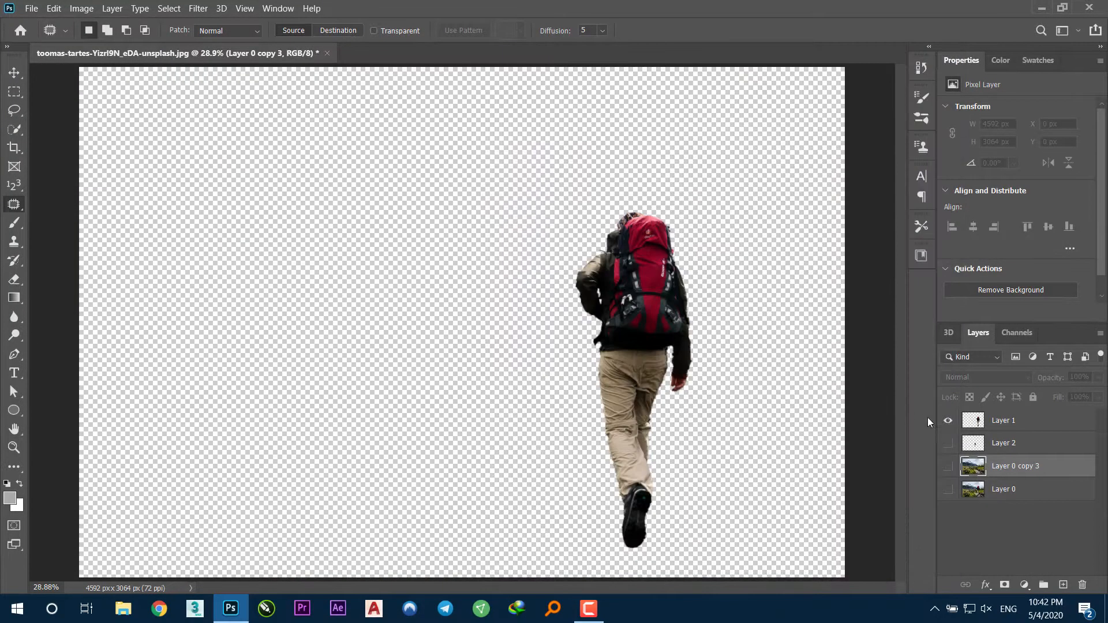
# Show only Layer 0 copy 3 and export it as a PNG named Mountain With out People PNG on the Desktop.
pyautogui.click(948, 420)
pyautogui.click(948, 467)
pyautogui.click(31, 8)
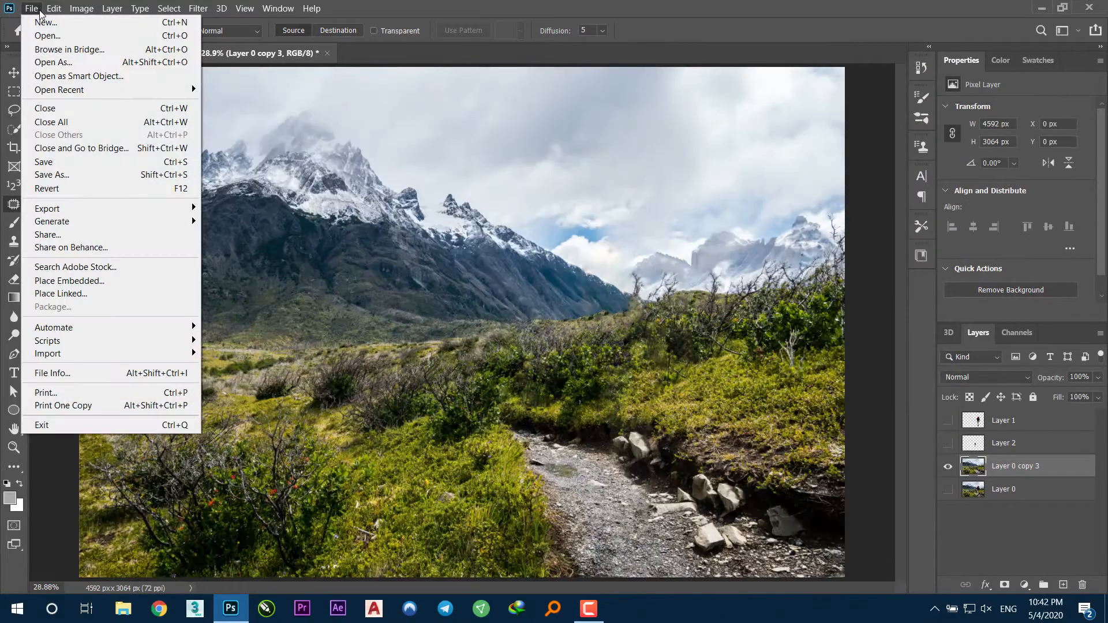
pyautogui.moveTo(144, 208)
pyautogui.click(237, 220)
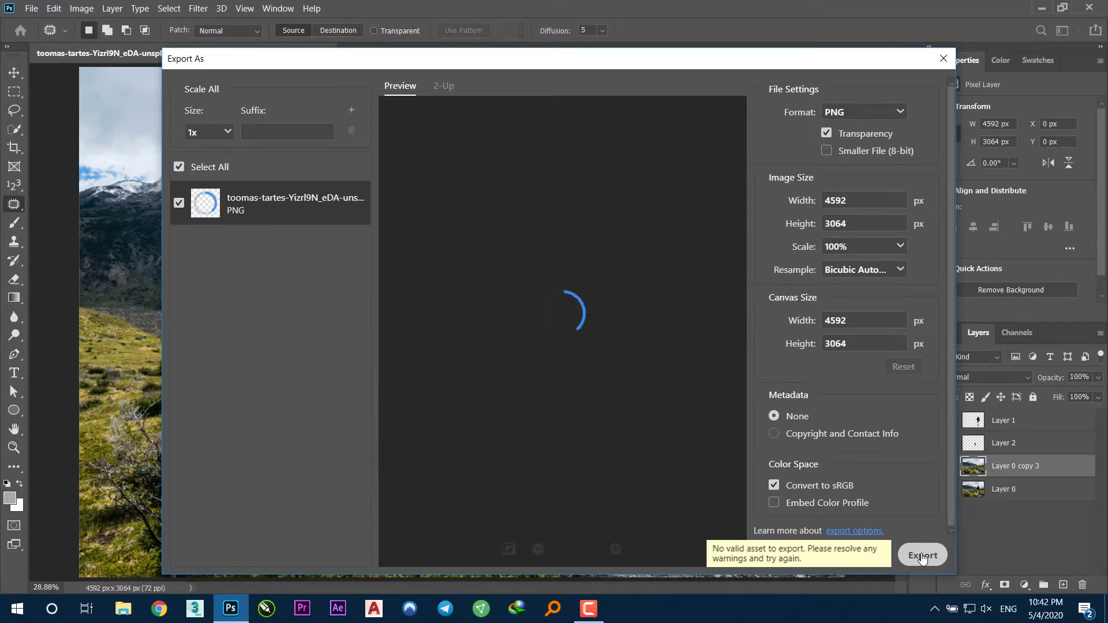
pyautogui.click(922, 555)
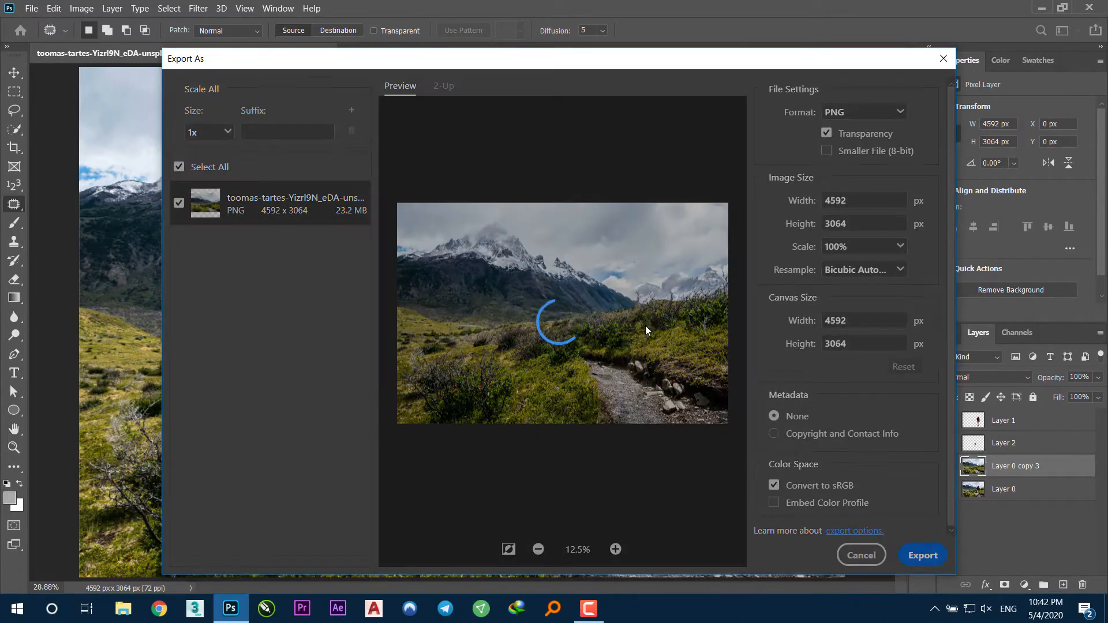
pyautogui.click(465, 162)
pyautogui.doubleClick(234, 268)
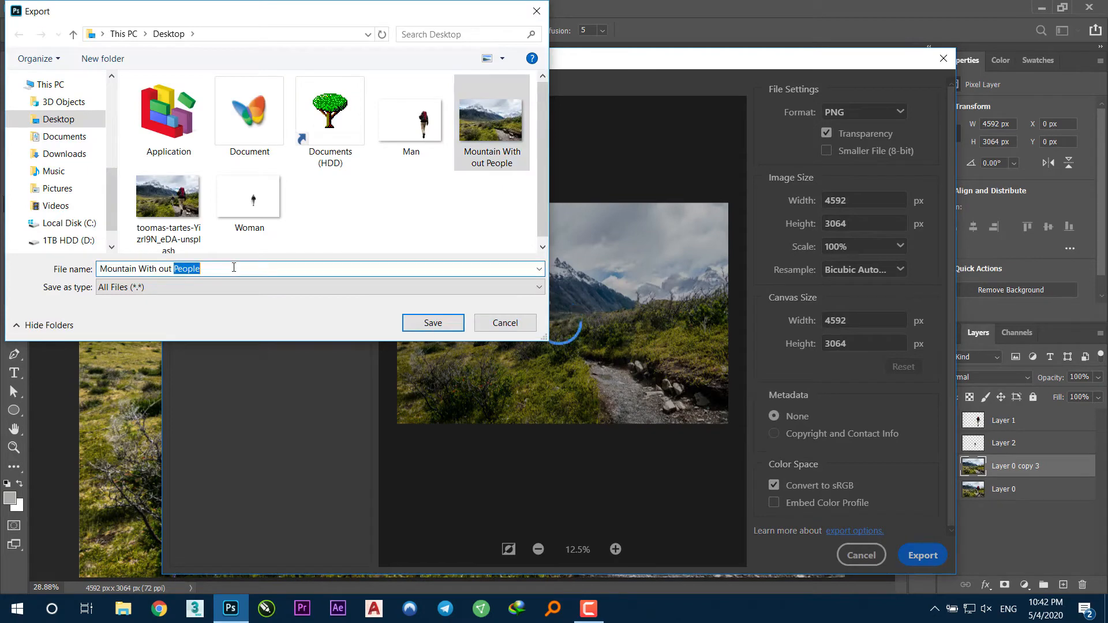
pyautogui.click(234, 267)
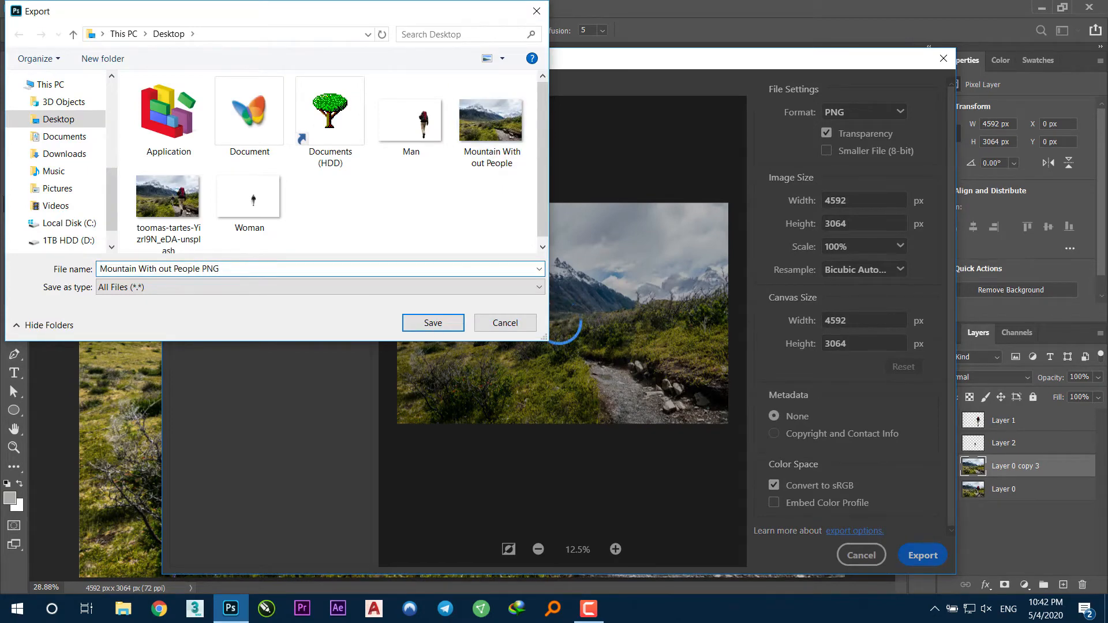
pyautogui.press('Return')
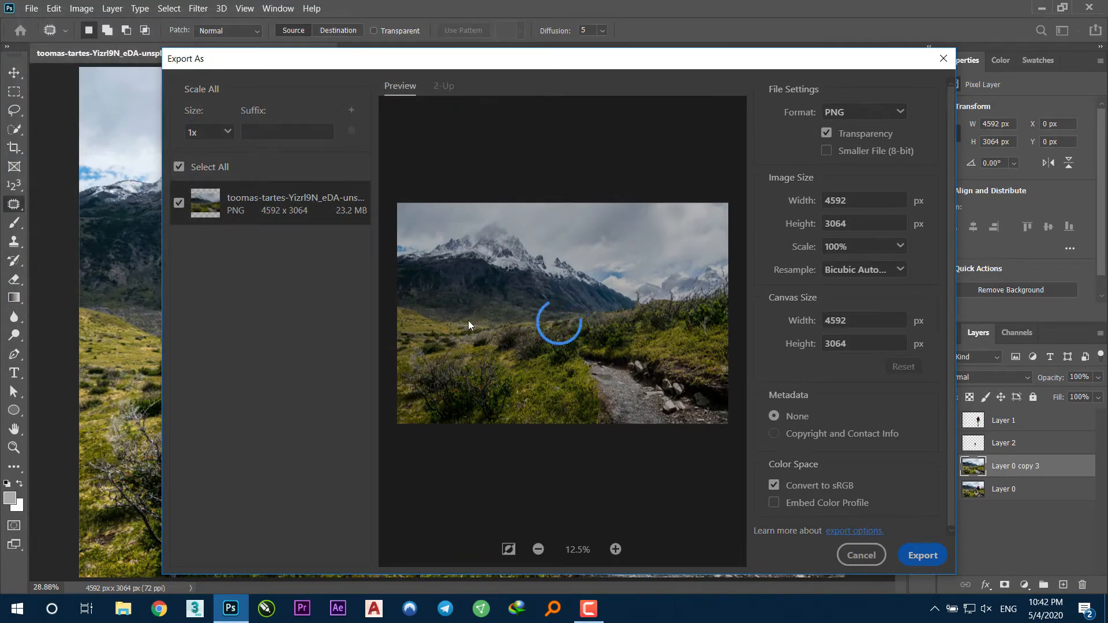